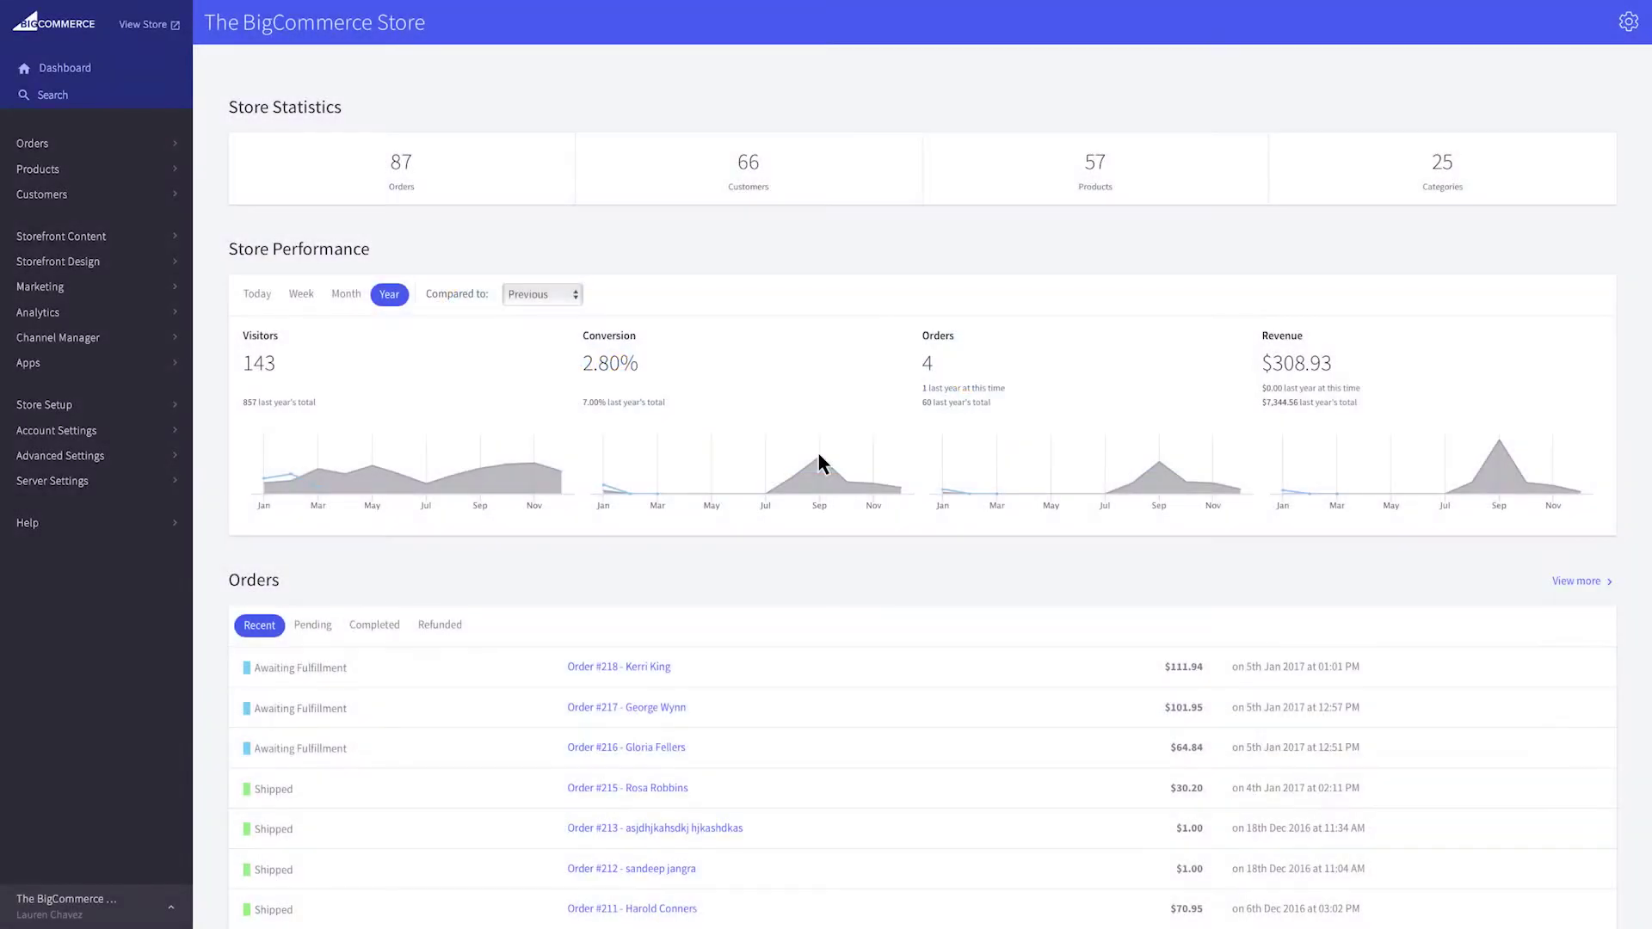
# Open Store Setup > Shipping and preview the Austin origin editor and Add shipping zone menu
pyautogui.click(151, 405)
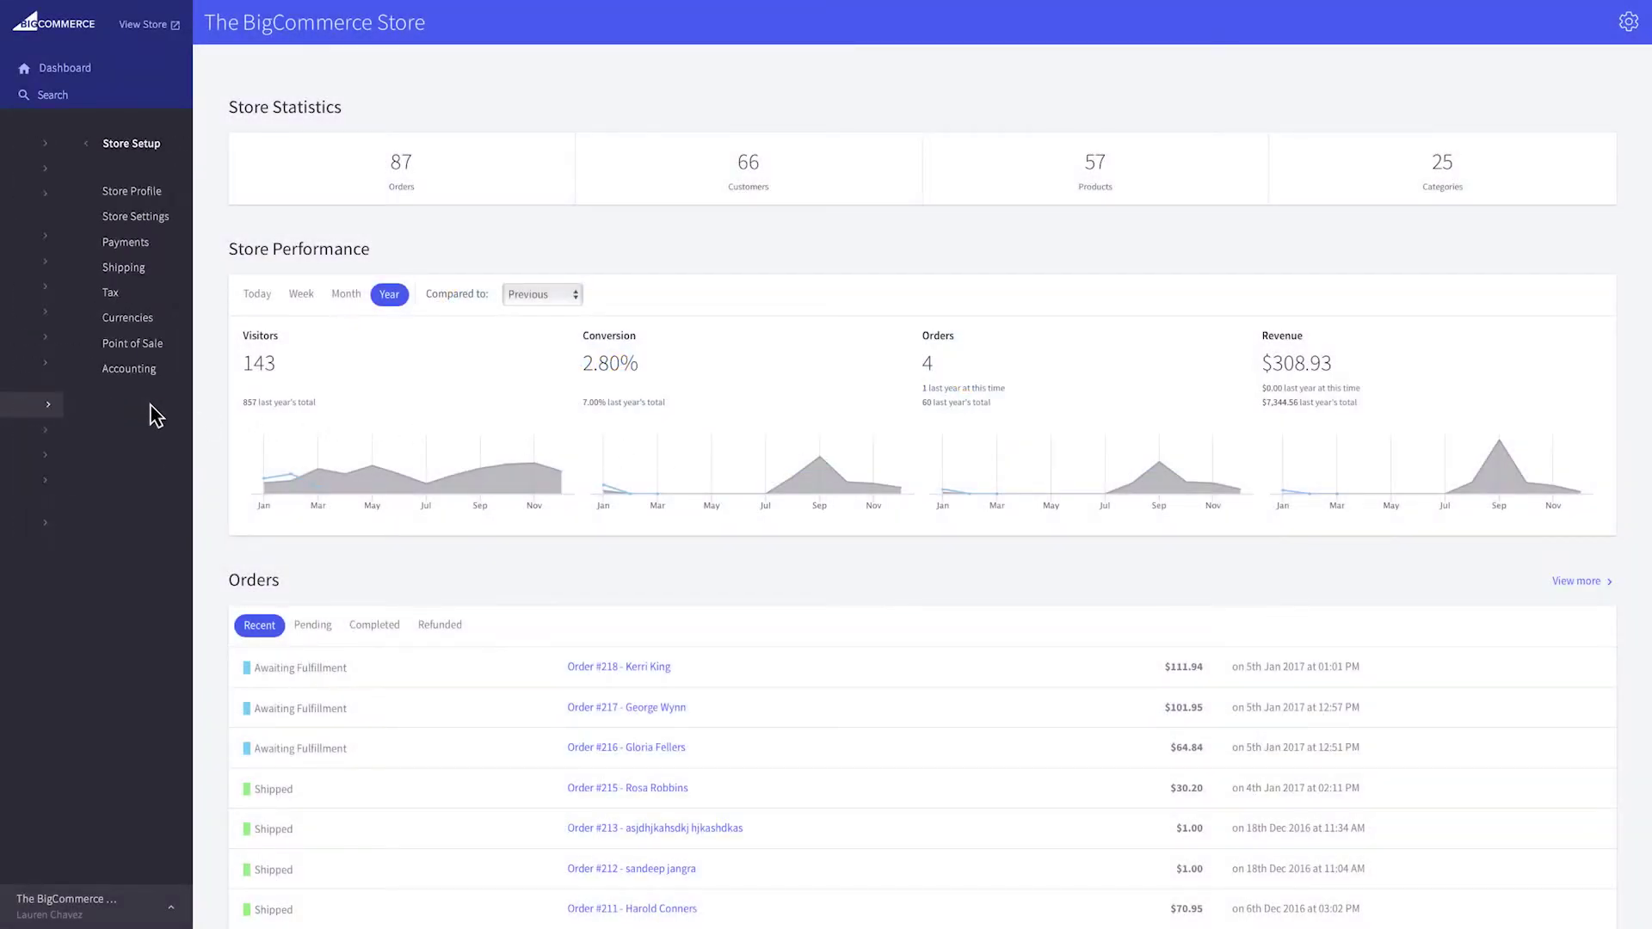
pyautogui.click(127, 263)
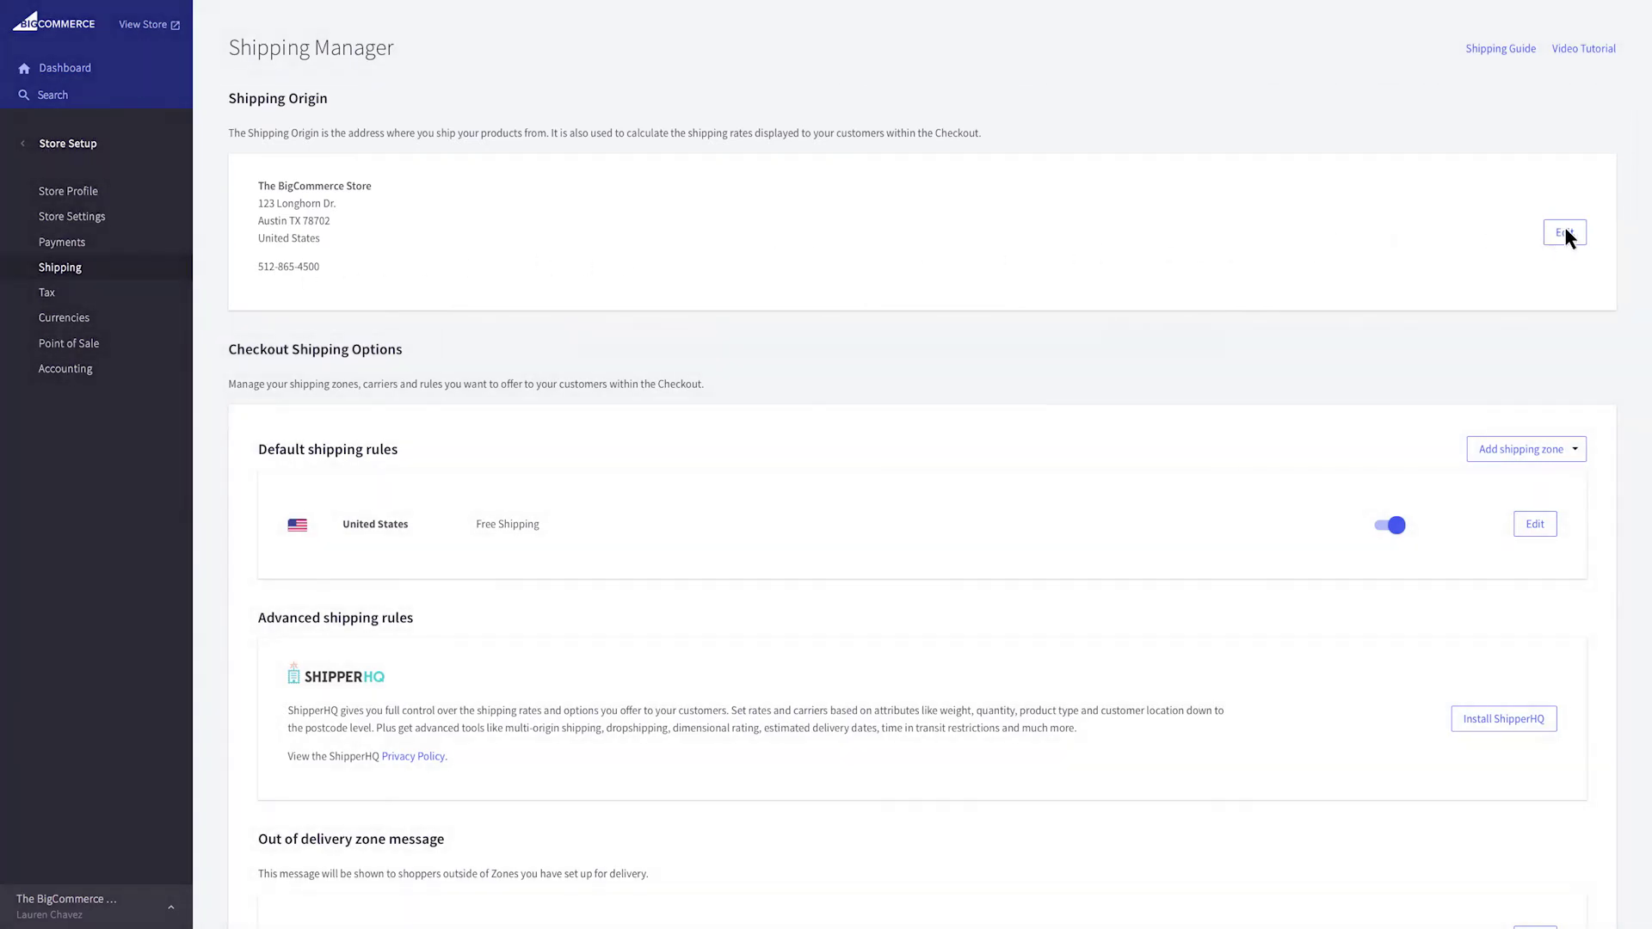
pyautogui.click(1564, 233)
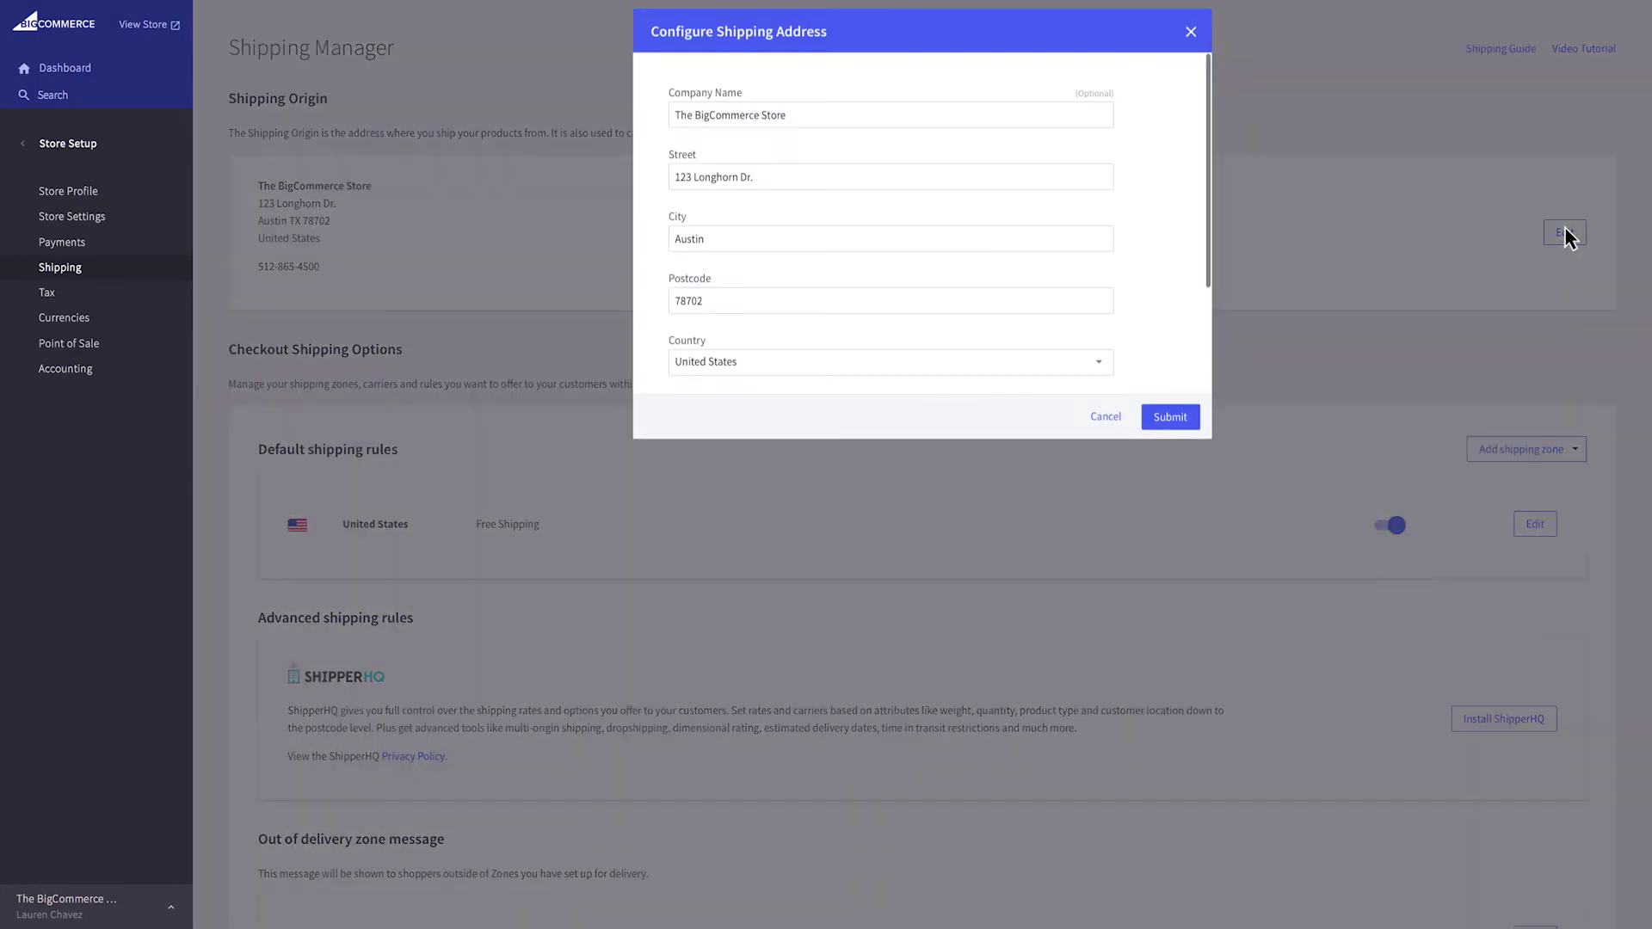
pyautogui.click(1190, 31)
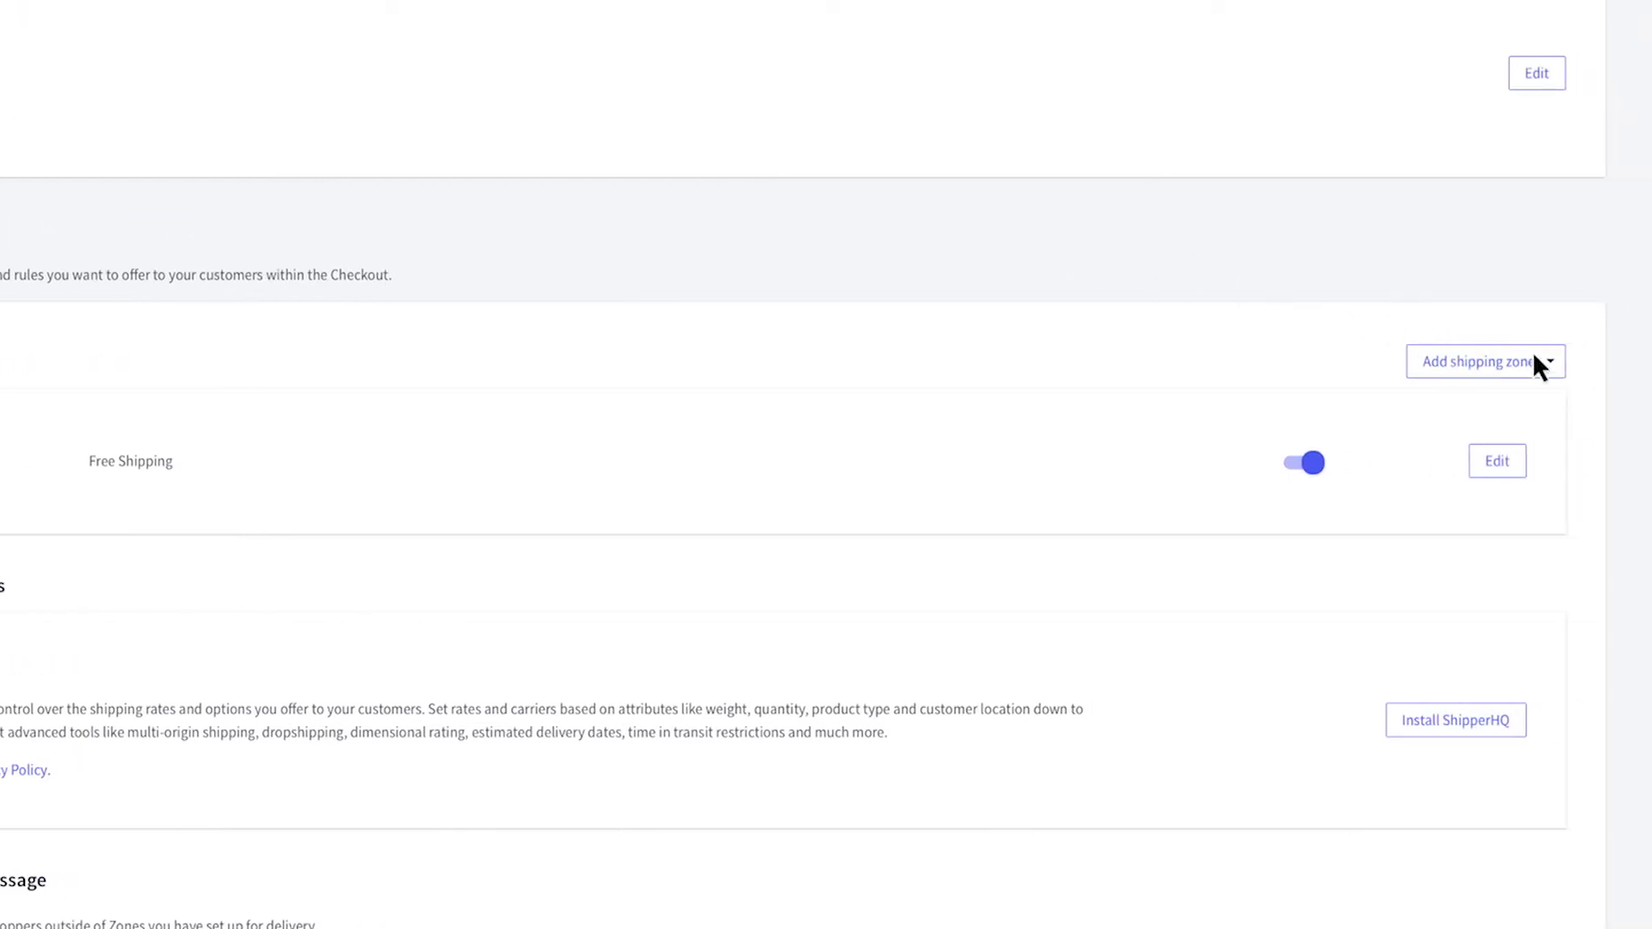
pyautogui.click(1538, 365)
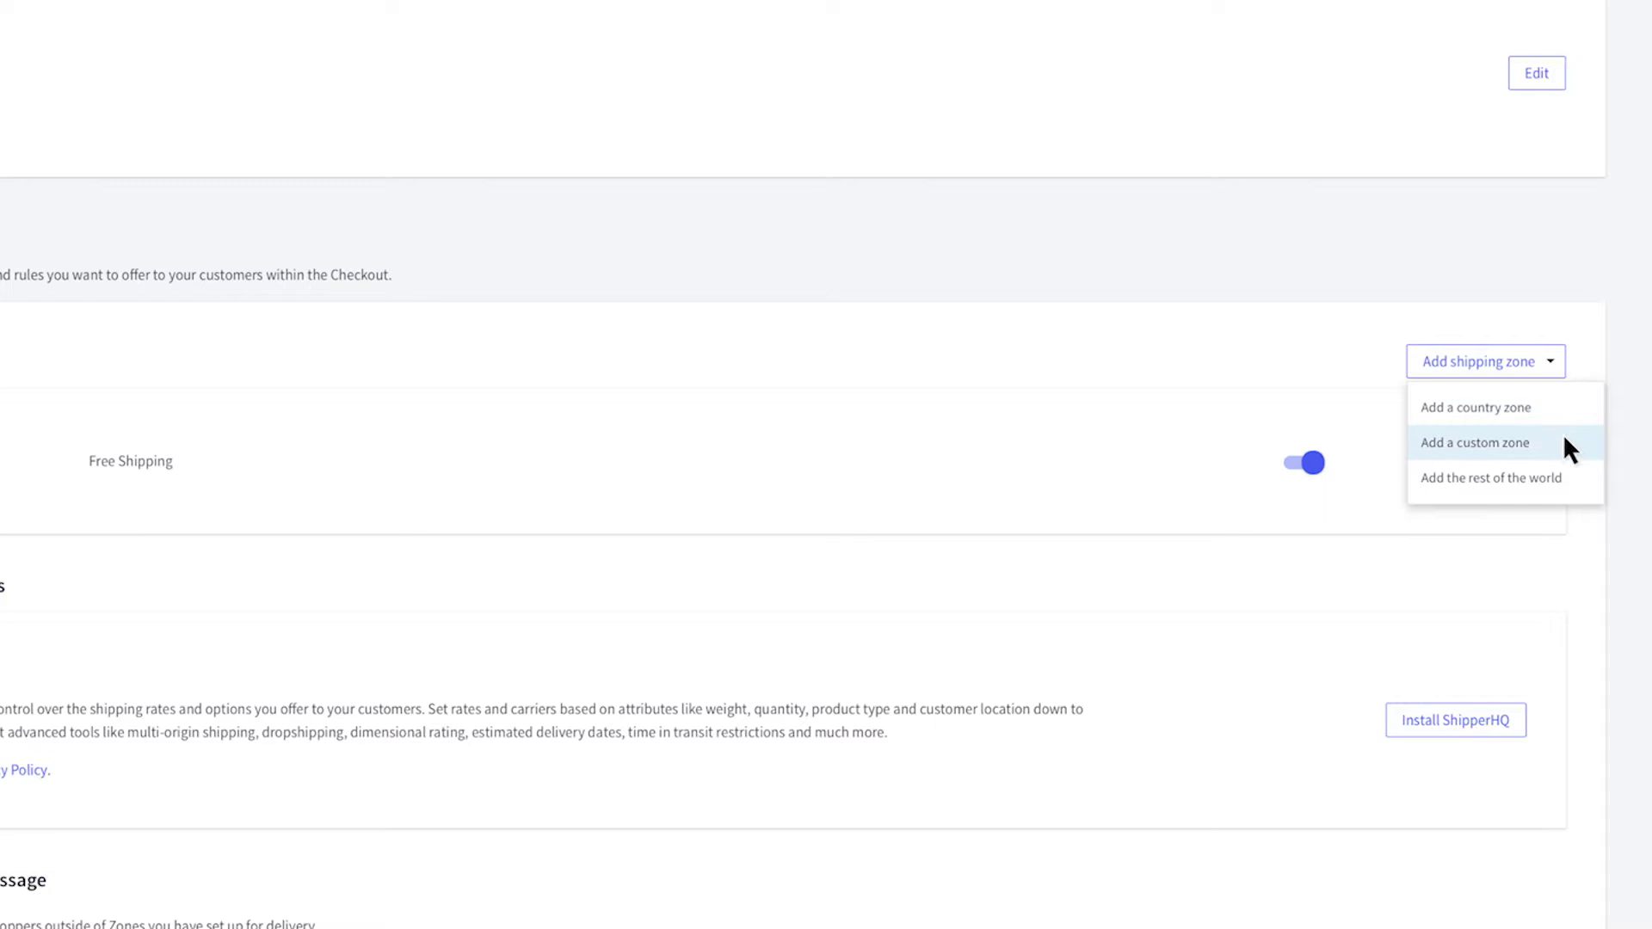
pyautogui.click(1579, 520)
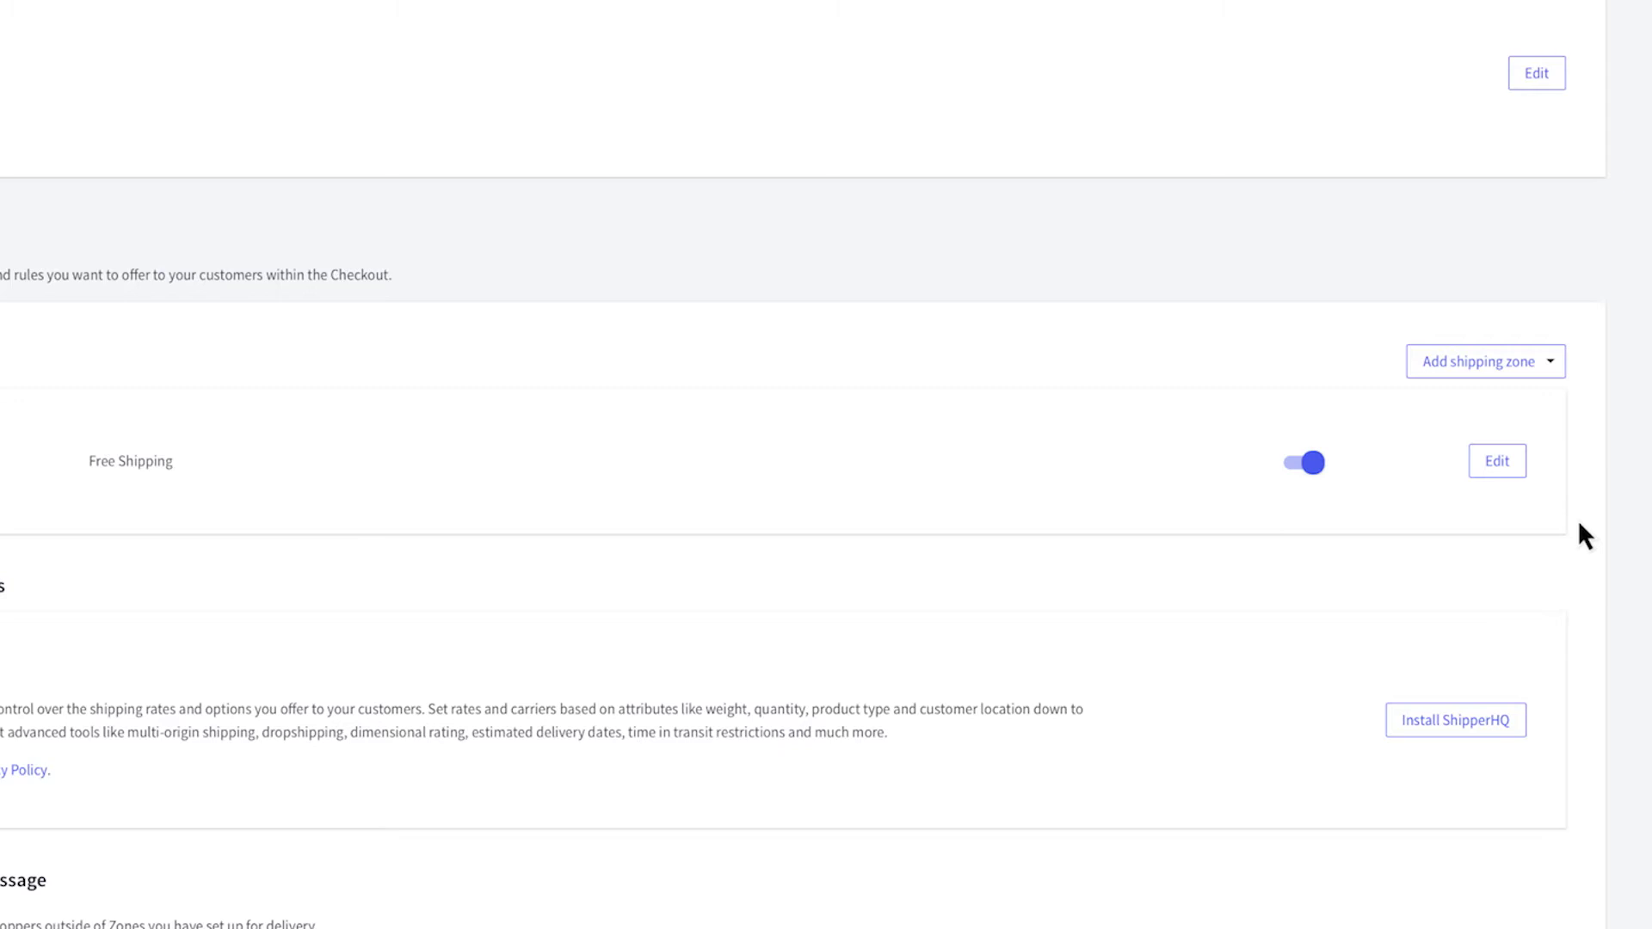
# Start a custom zone named Alaska & Hawaii, typed by states, in the United States
pyautogui.click(1550, 359)
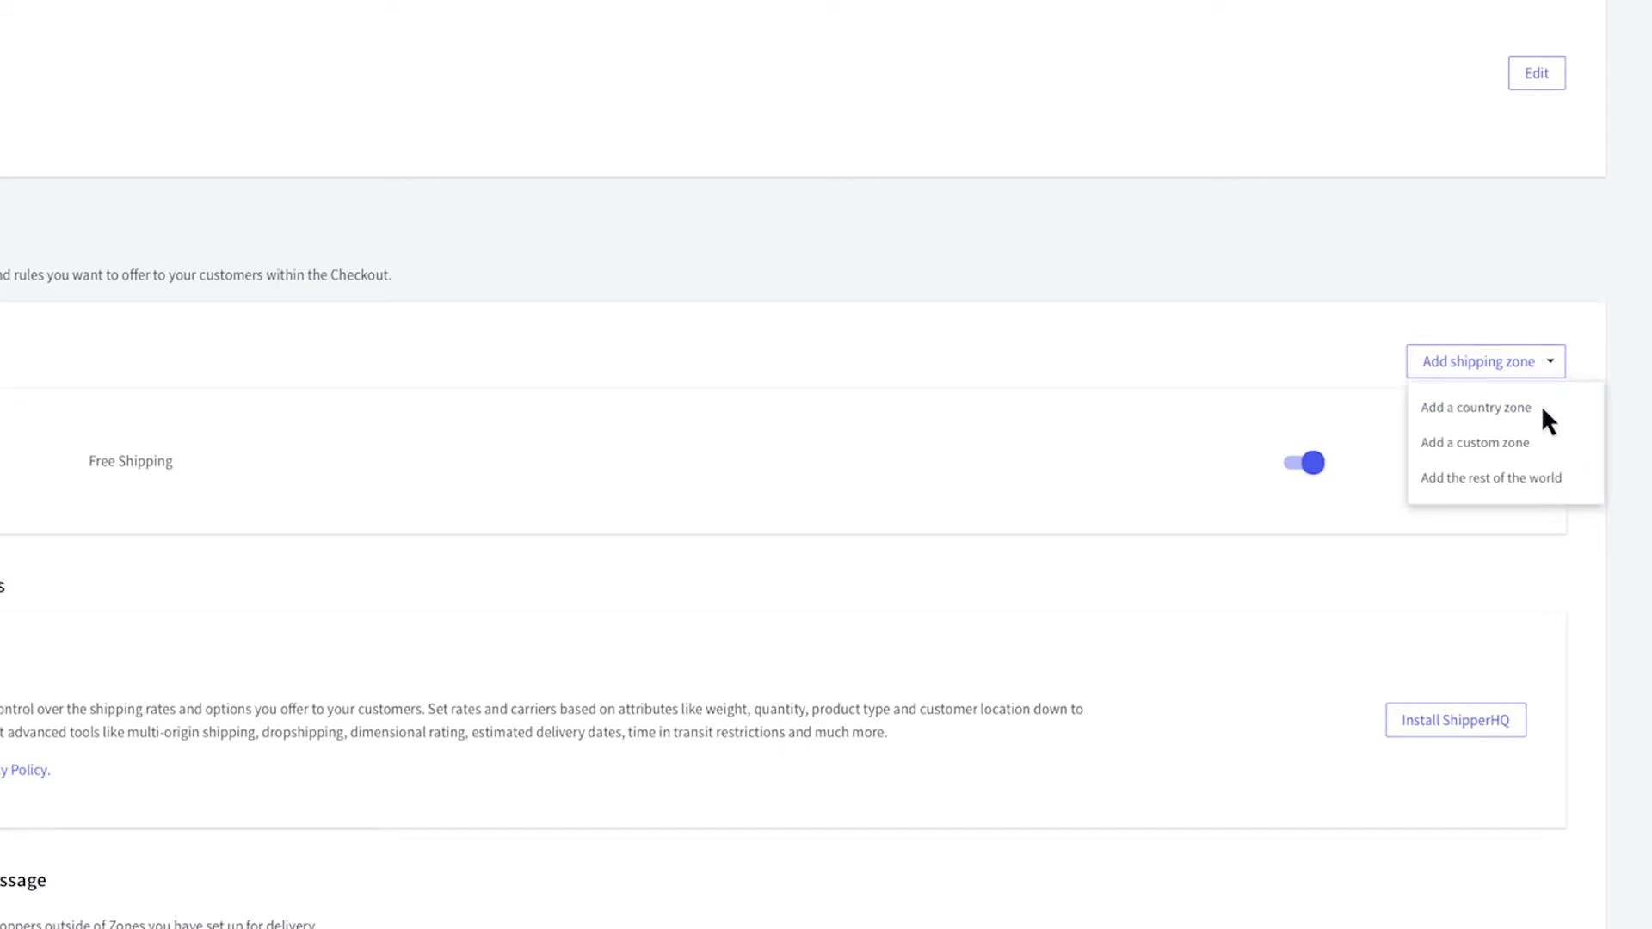
pyautogui.click(1475, 443)
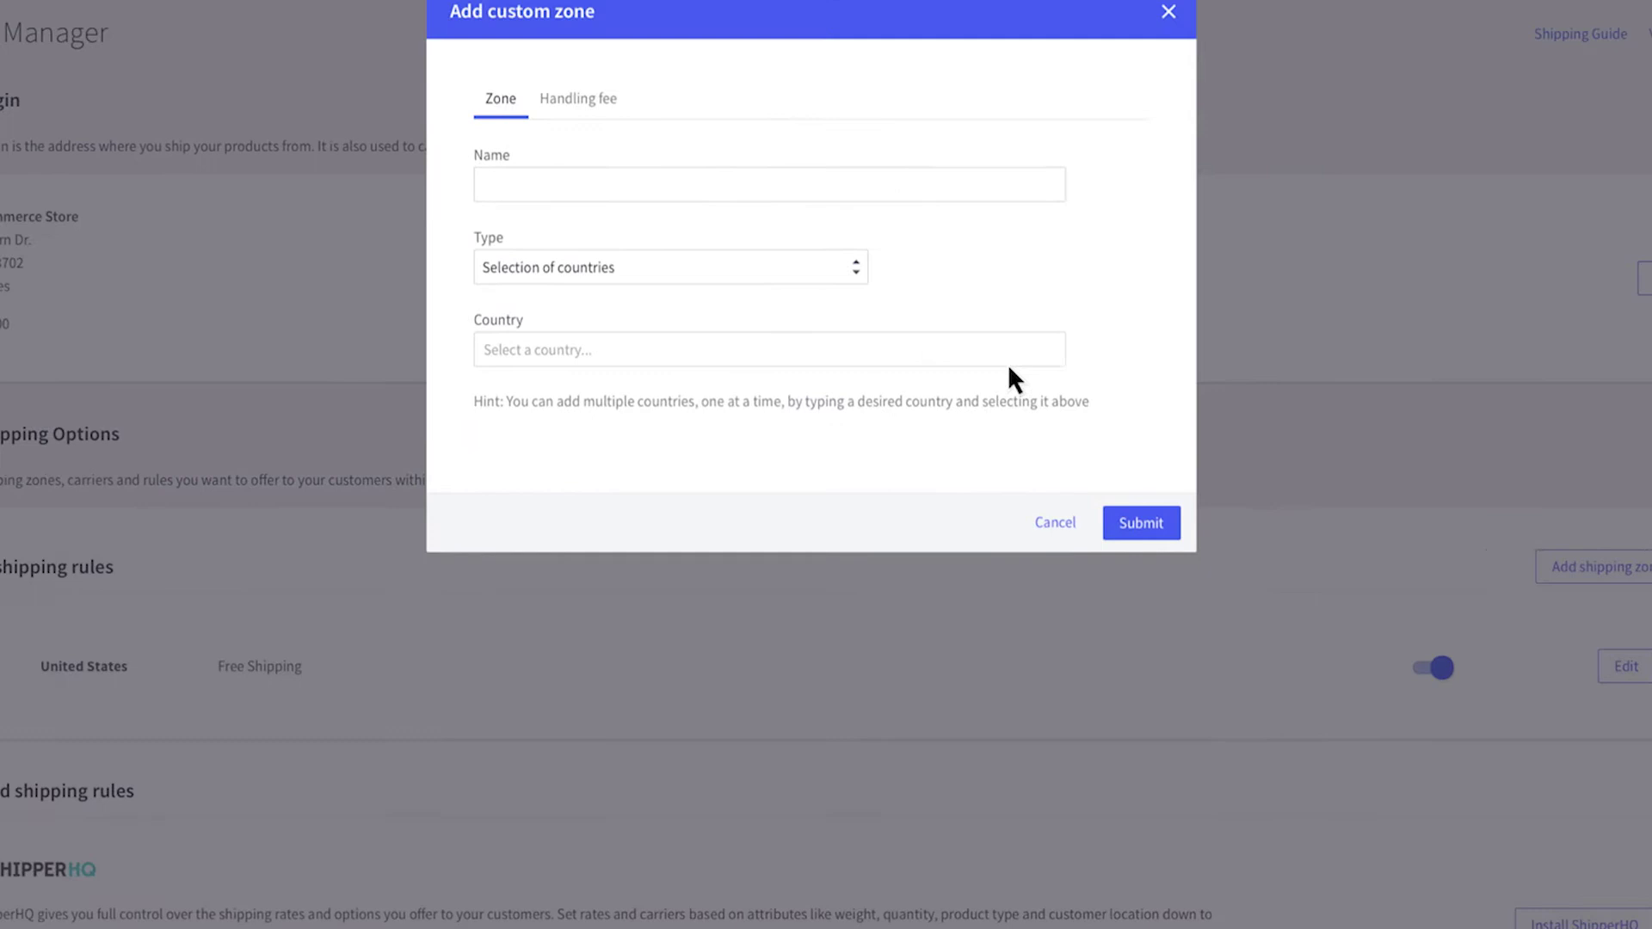
pyautogui.click(588, 213)
pyautogui.write('Alaska & Haw')
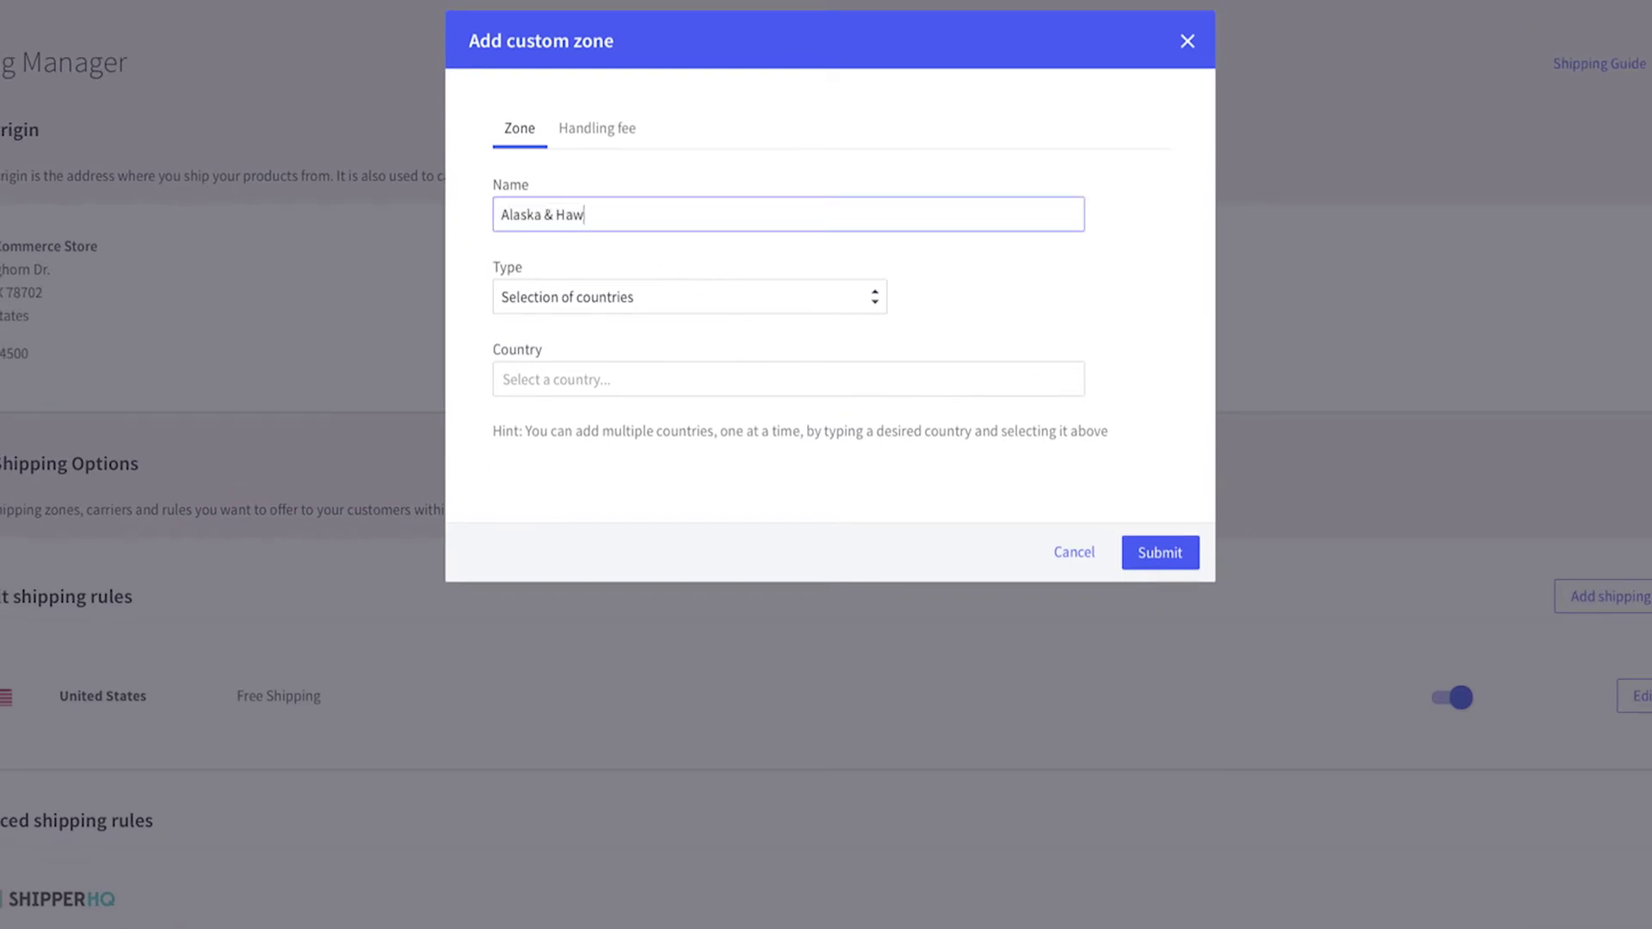
pyautogui.write('aii')
pyautogui.click(864, 299)
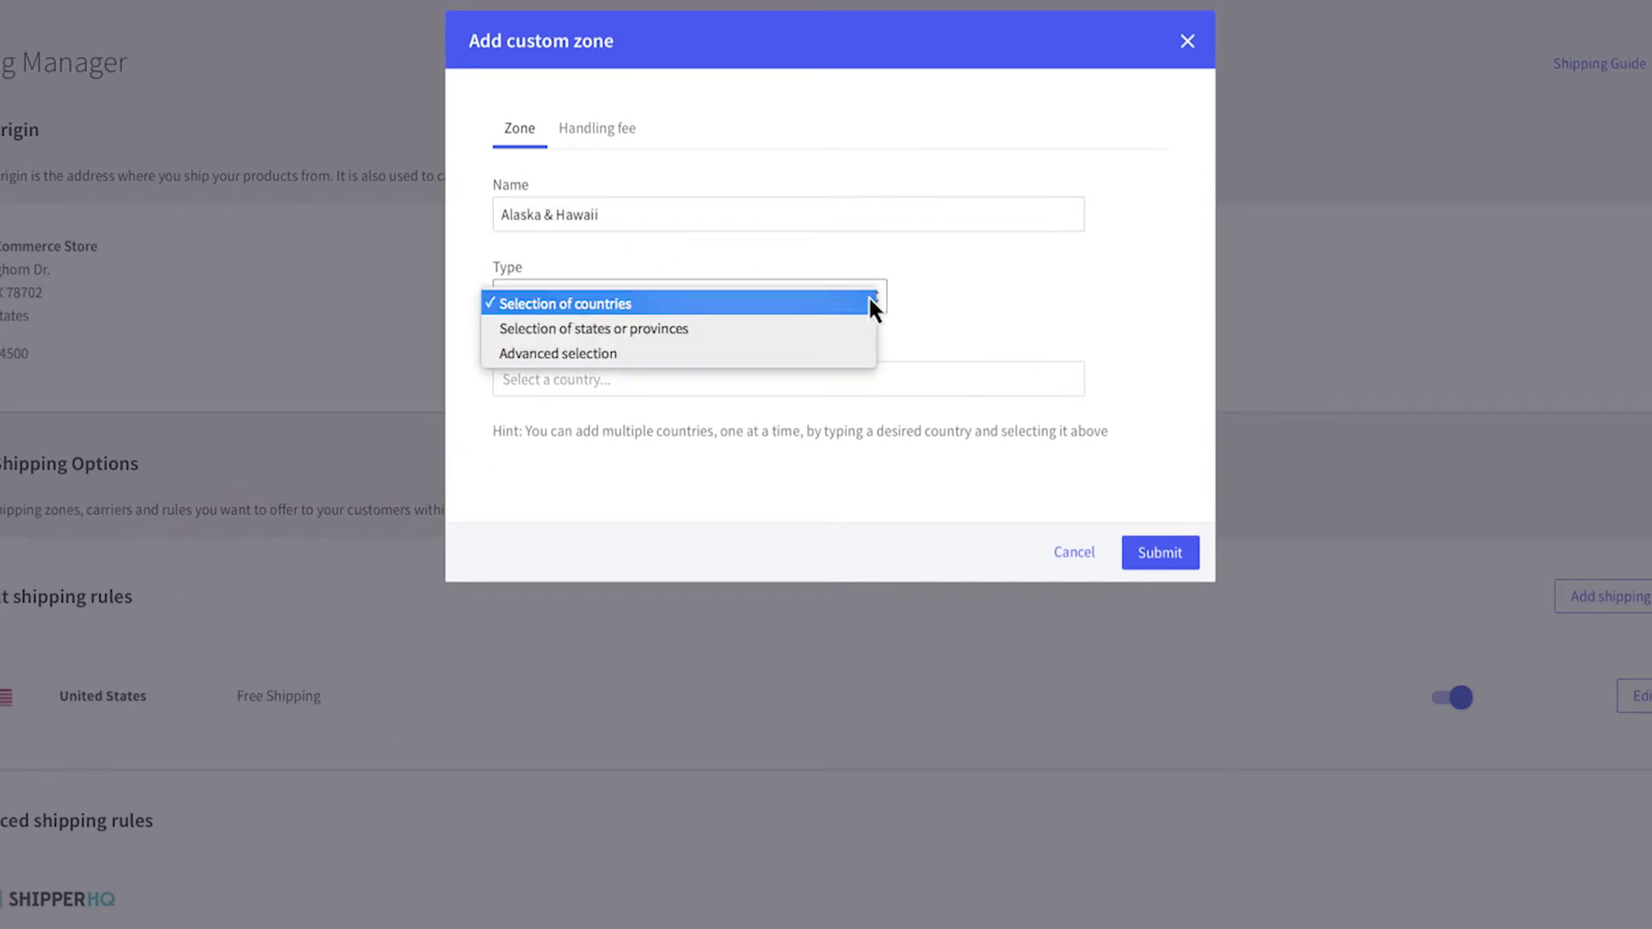
pyautogui.click(808, 329)
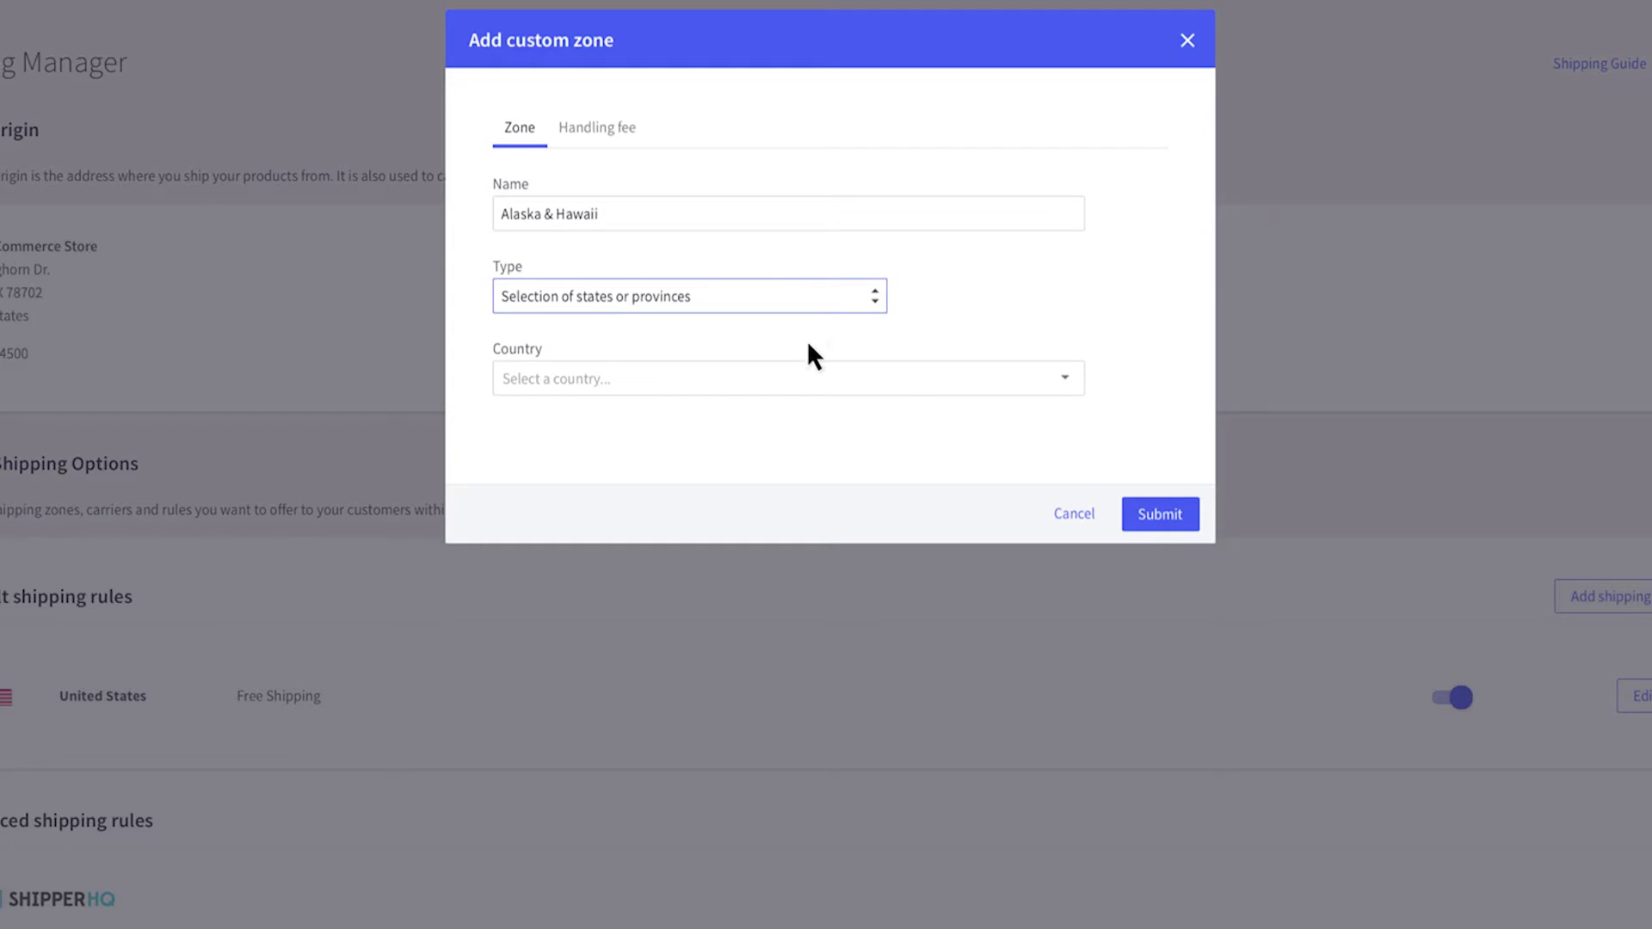
pyautogui.click(807, 373)
pyautogui.write('unite')
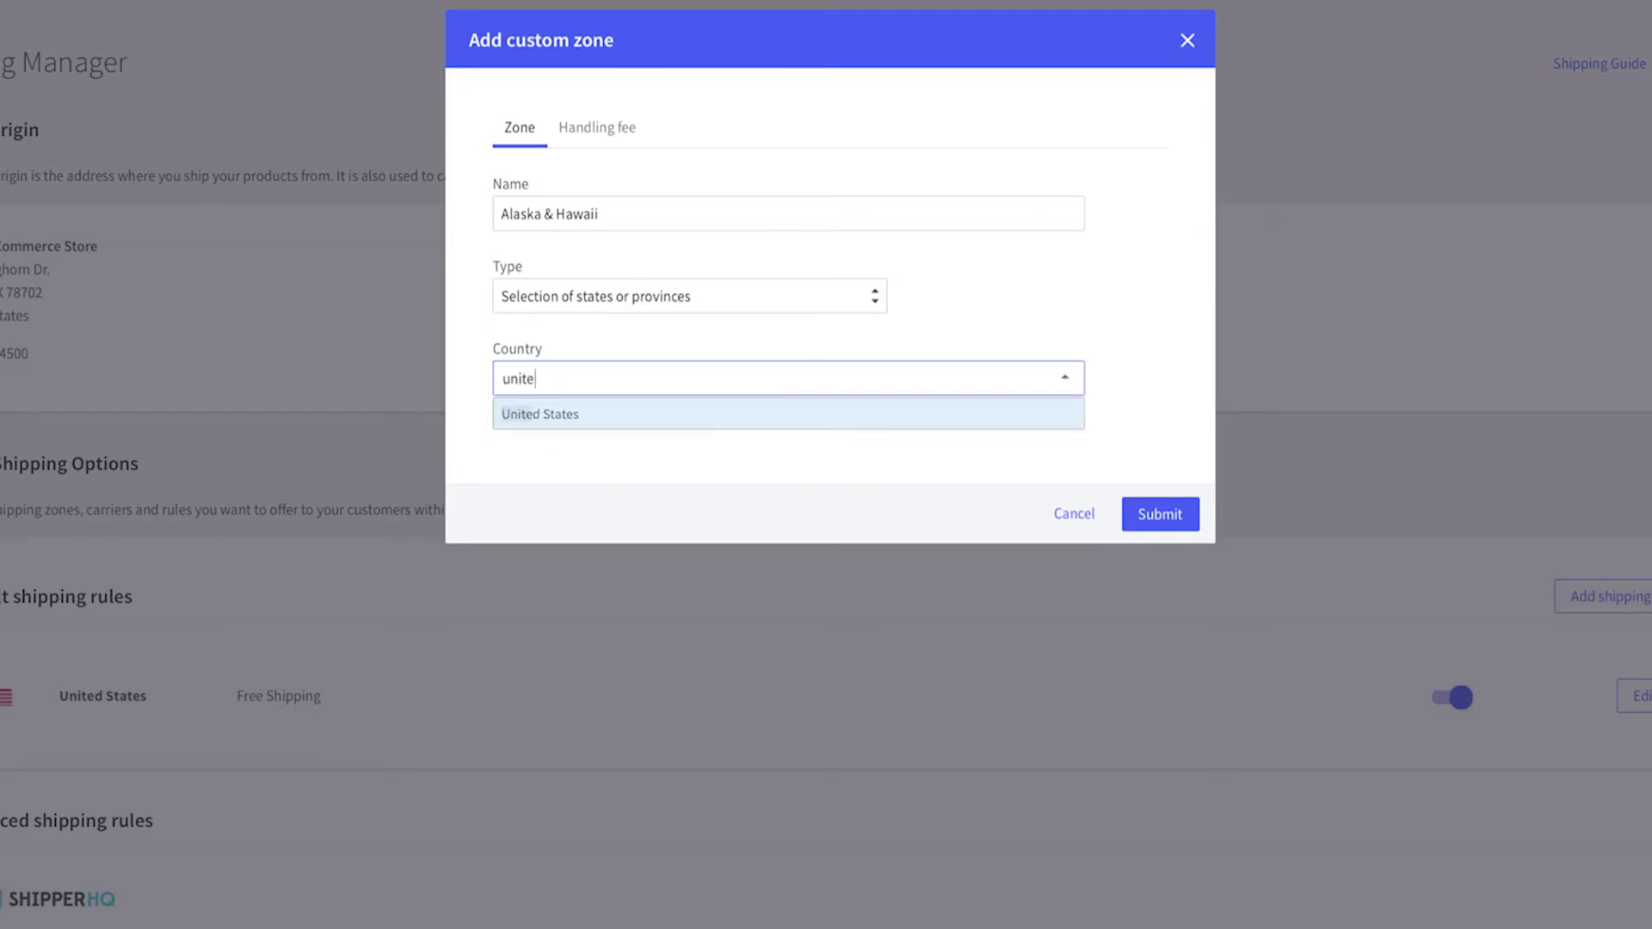
pyautogui.press('Return')
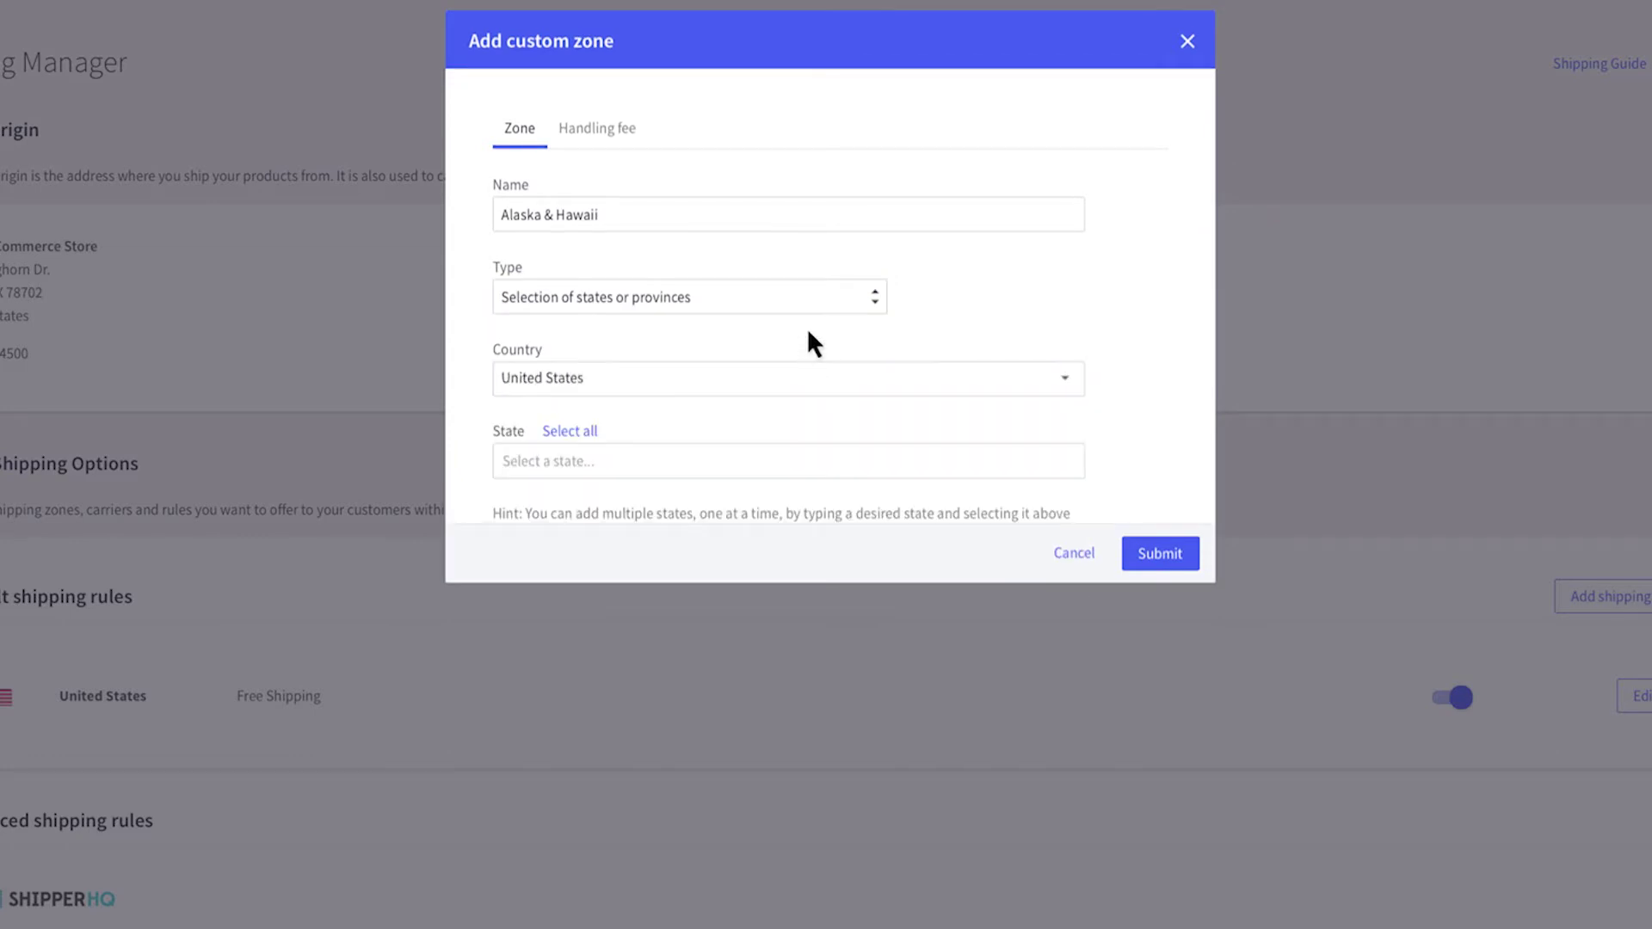
# Briefly try Advanced selection, then restore the states type and add Alaska and Hawaii
pyautogui.click(807, 295)
pyautogui.click(807, 327)
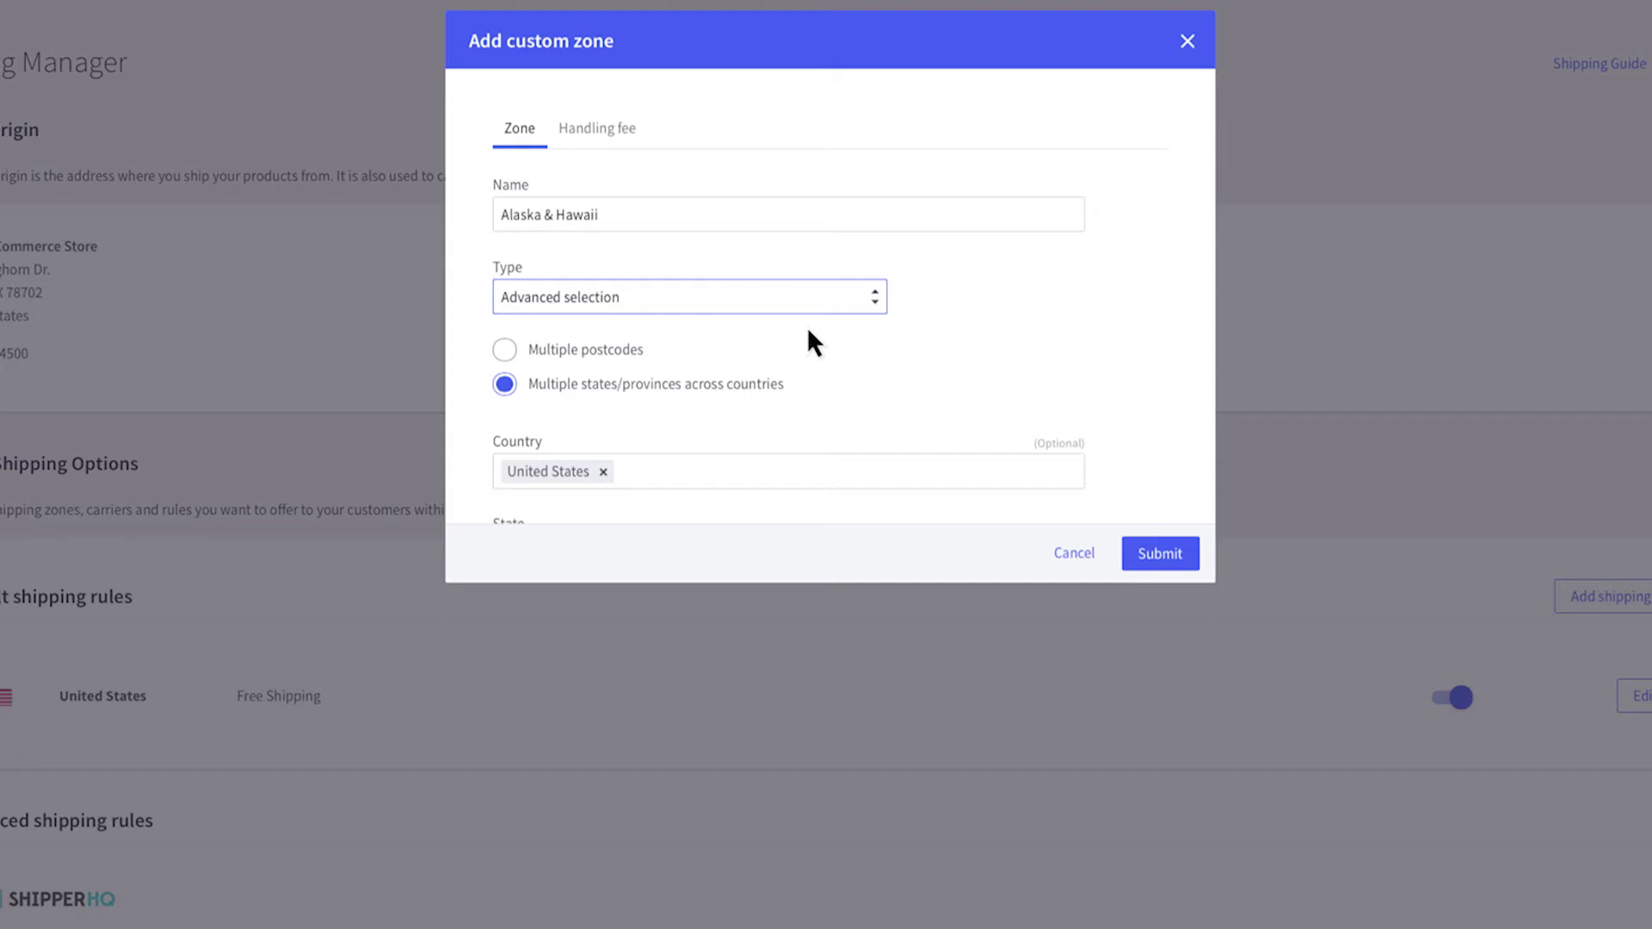
pyautogui.click(745, 304)
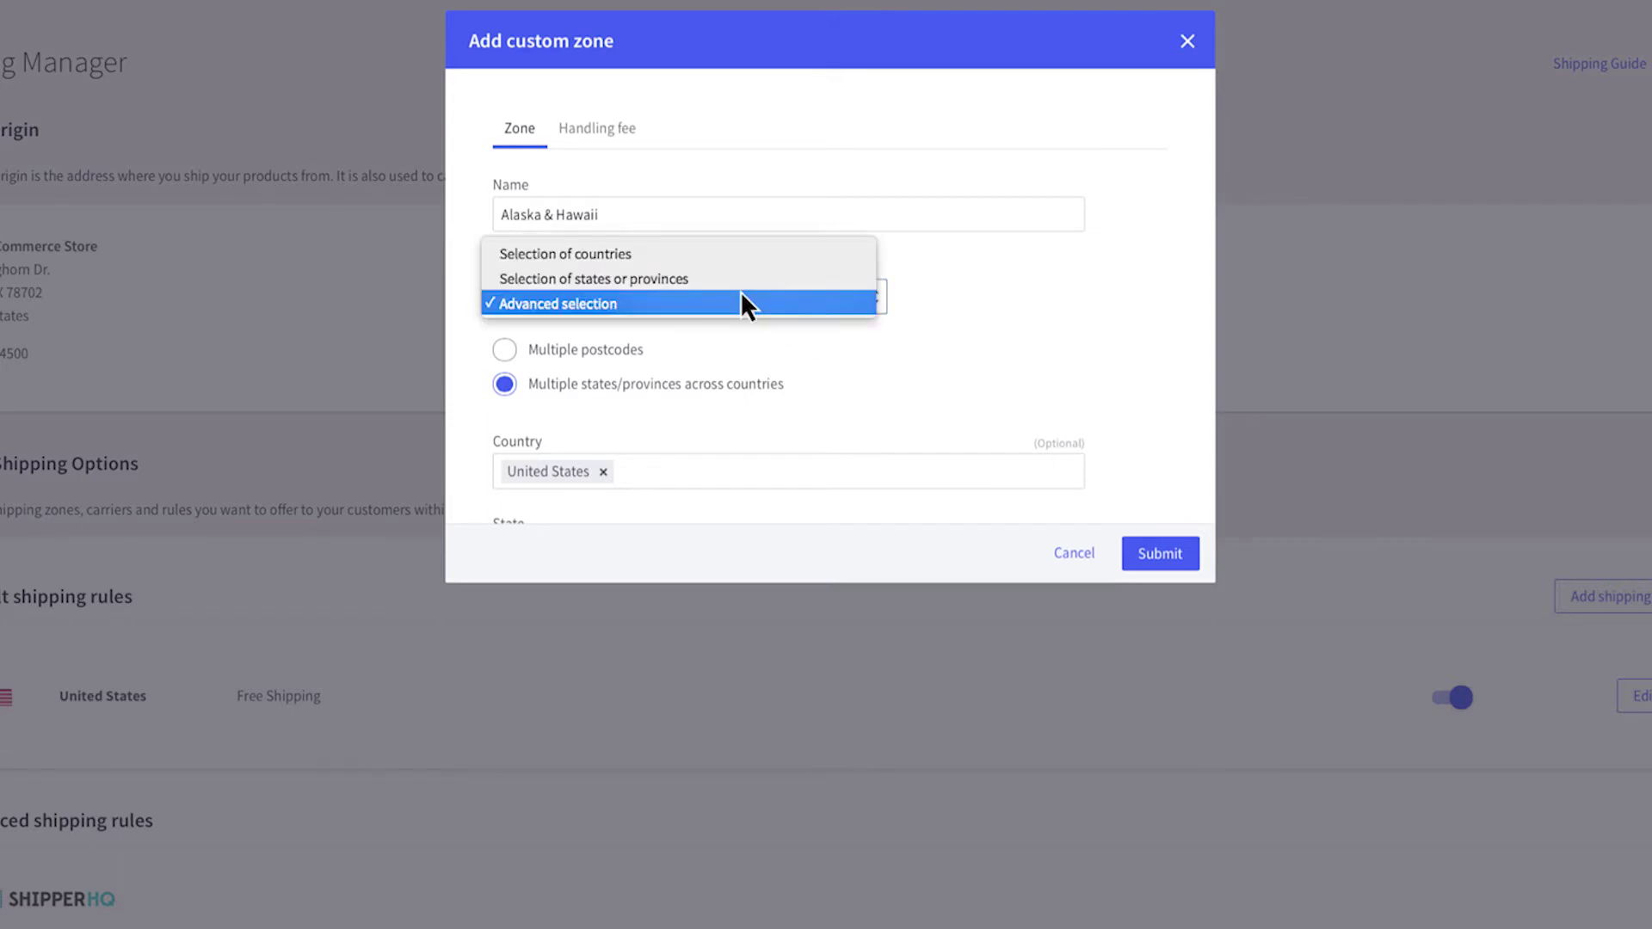
pyautogui.click(742, 278)
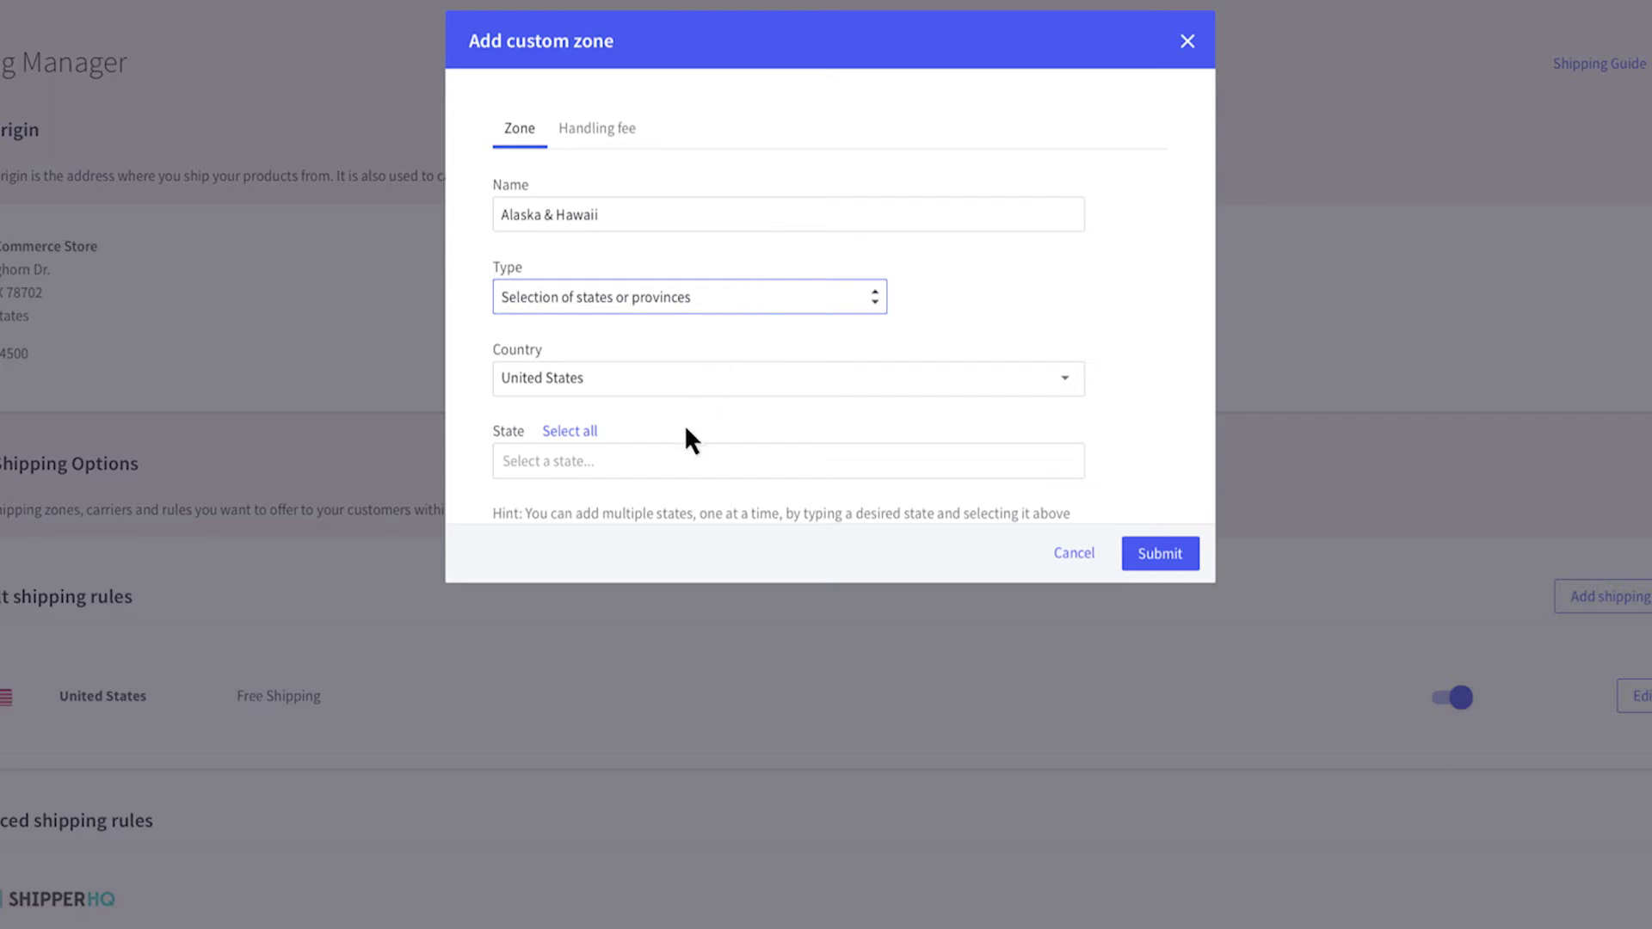
pyautogui.click(675, 462)
pyautogui.write('Alask')
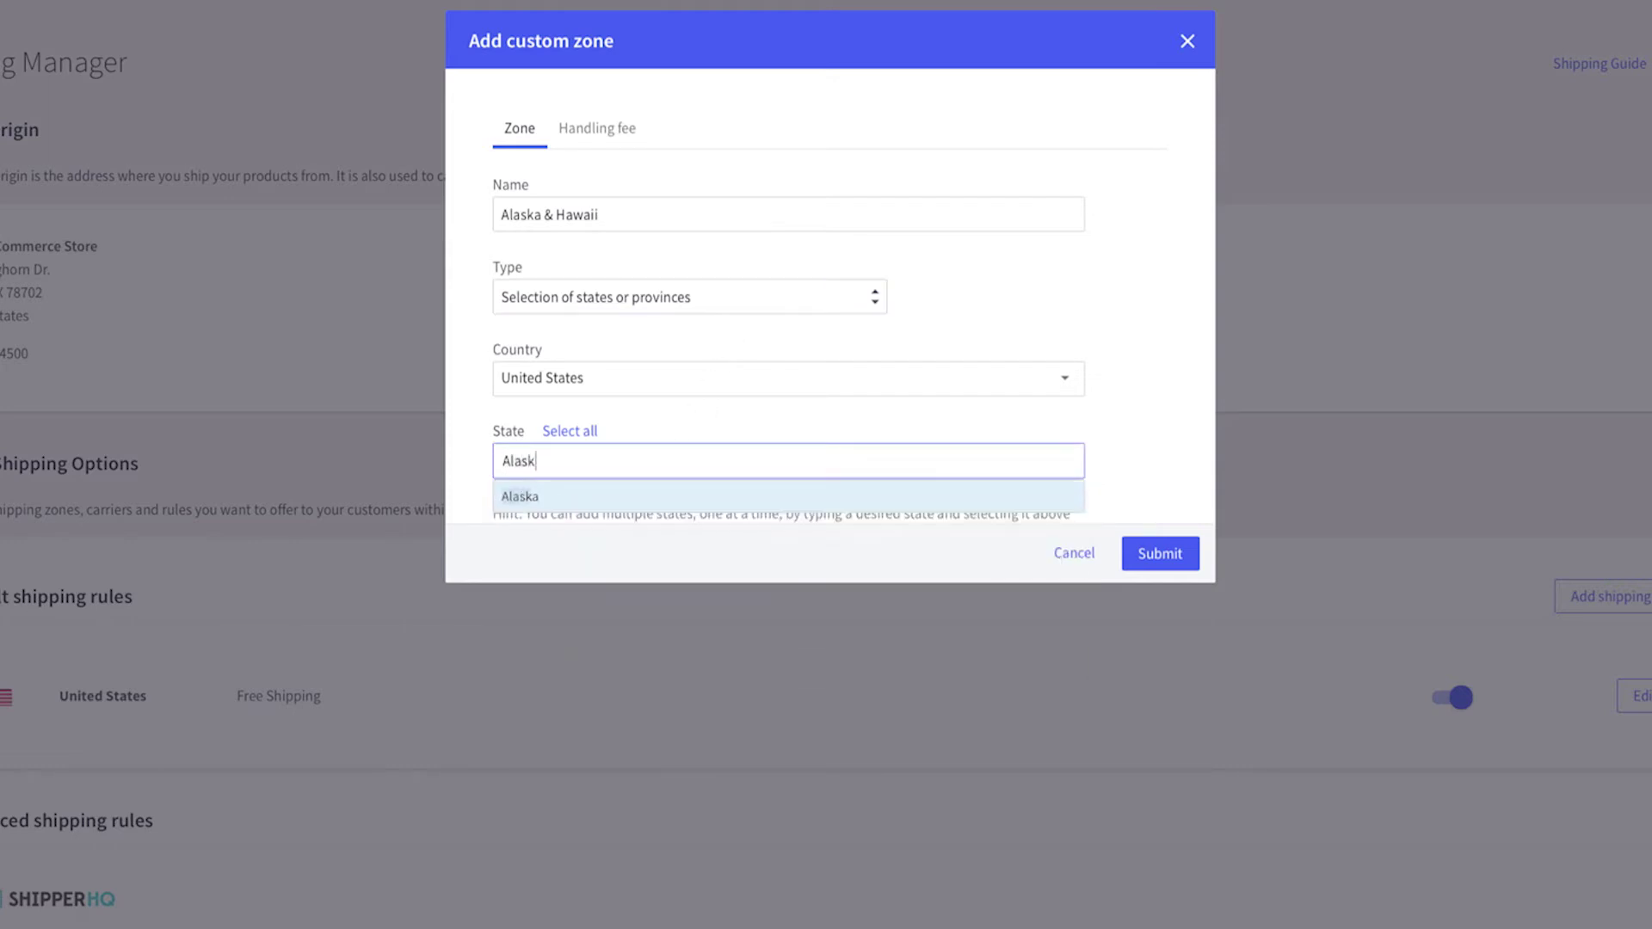
pyautogui.press('Return')
pyautogui.write('Hawa')
pyautogui.press('Return')
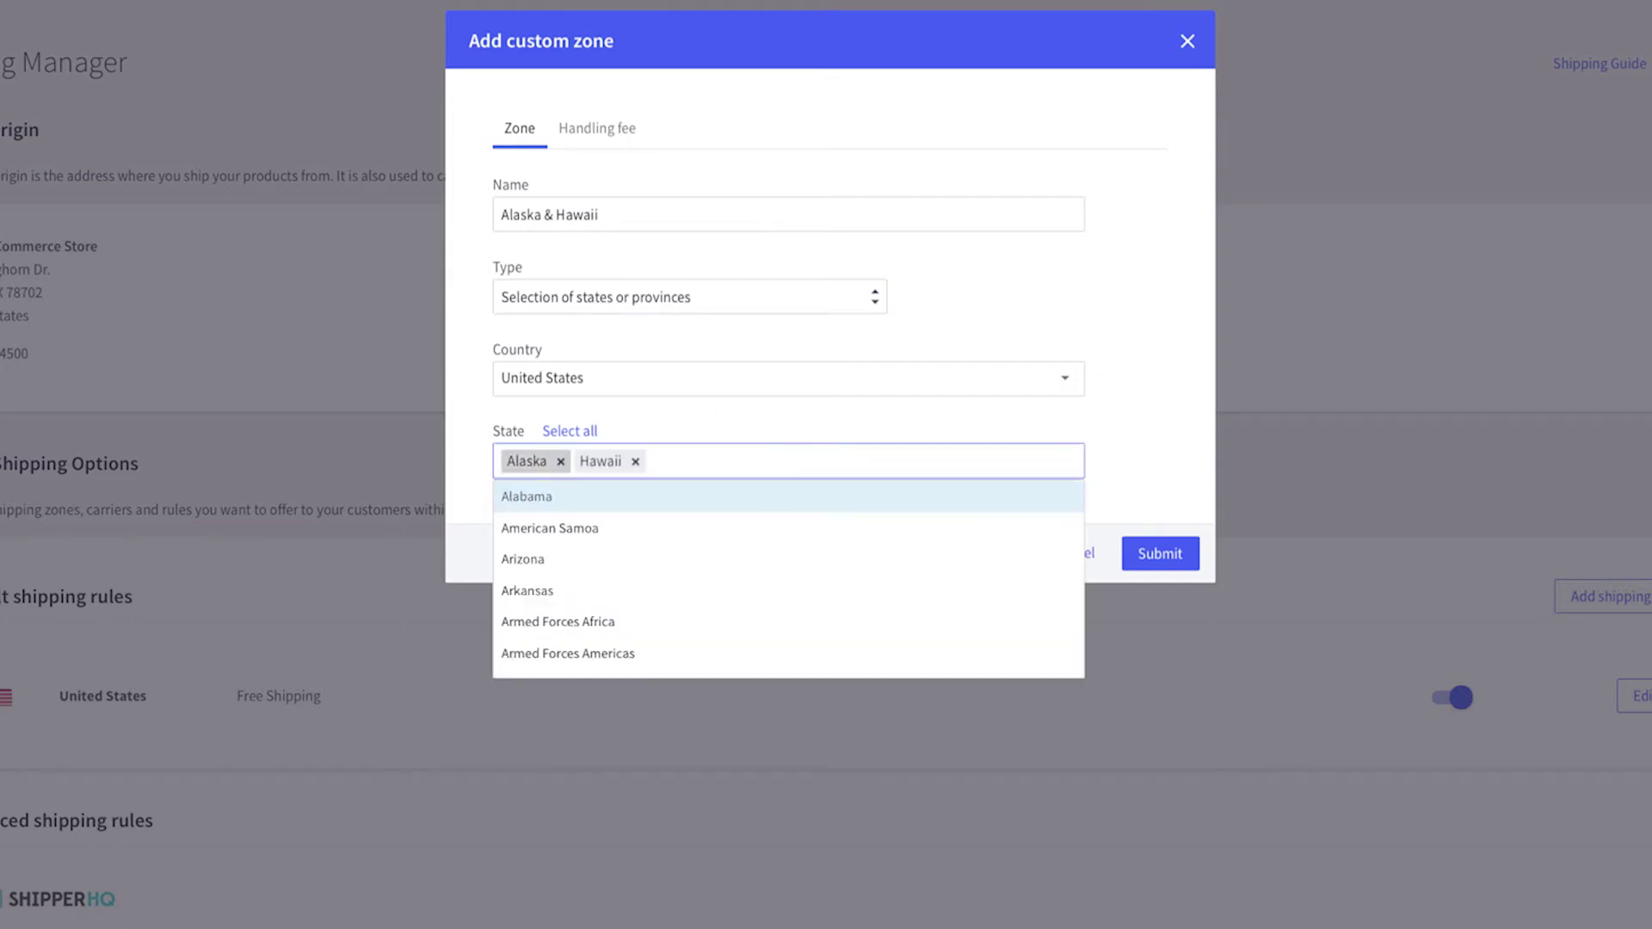
pyautogui.press('Escape')
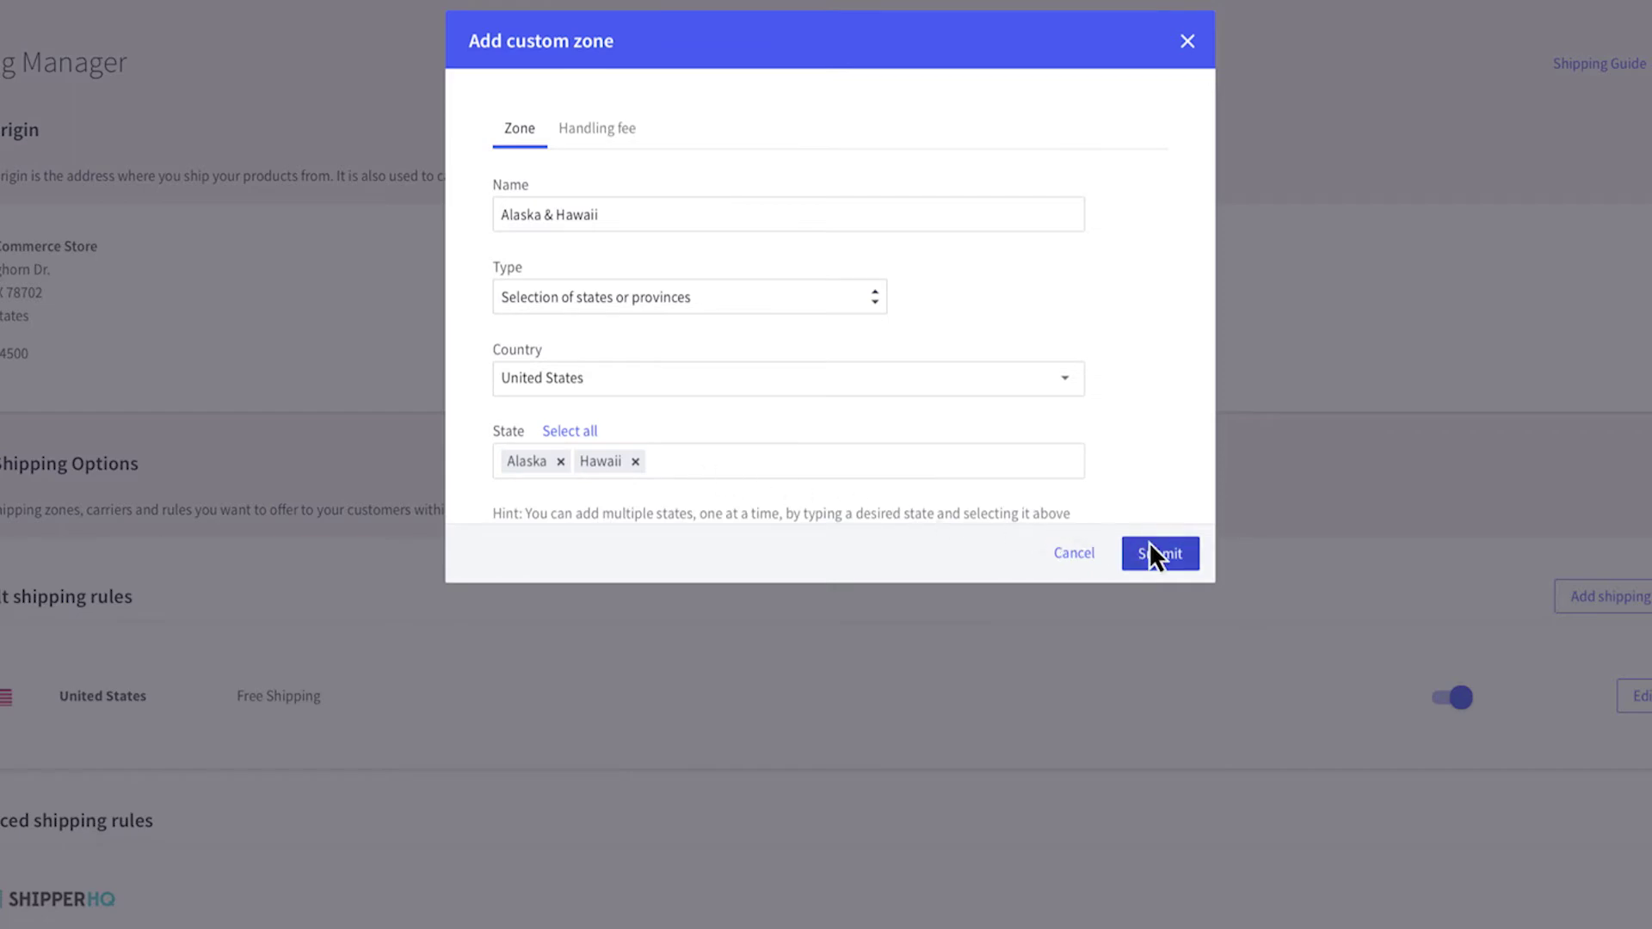
# Submit the new Alaska & Hawaii zone
pyautogui.click(1148, 553)
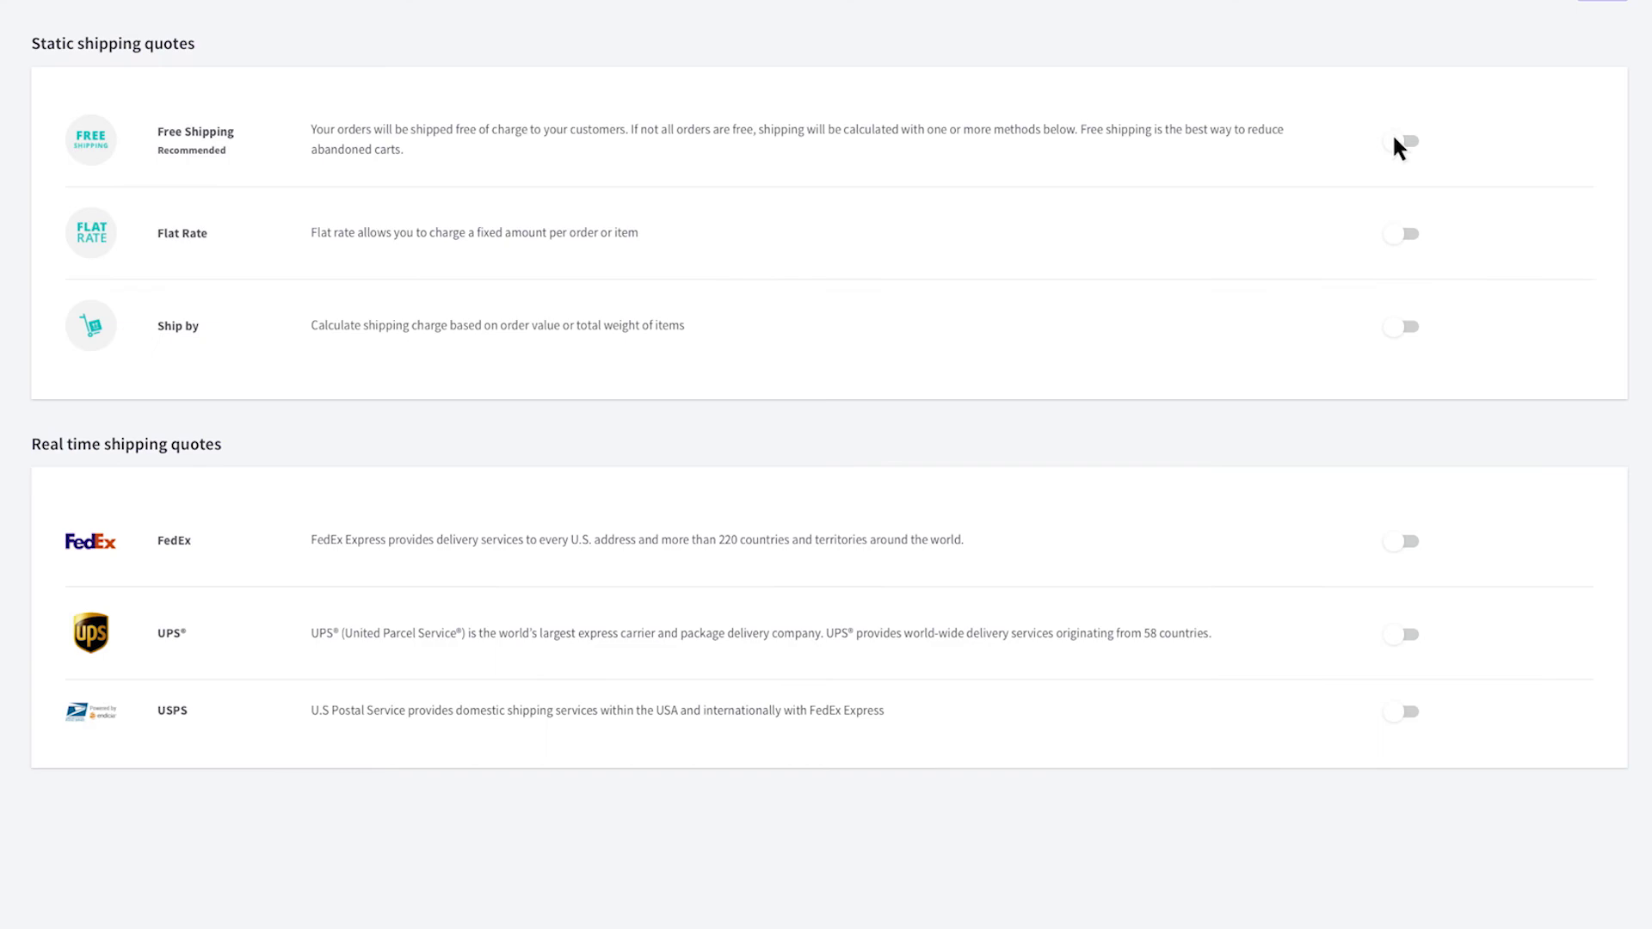
# Enable Alaska & Hawaii free shipping above $100, based on the discounted order subtotal
pyautogui.click(1403, 141)
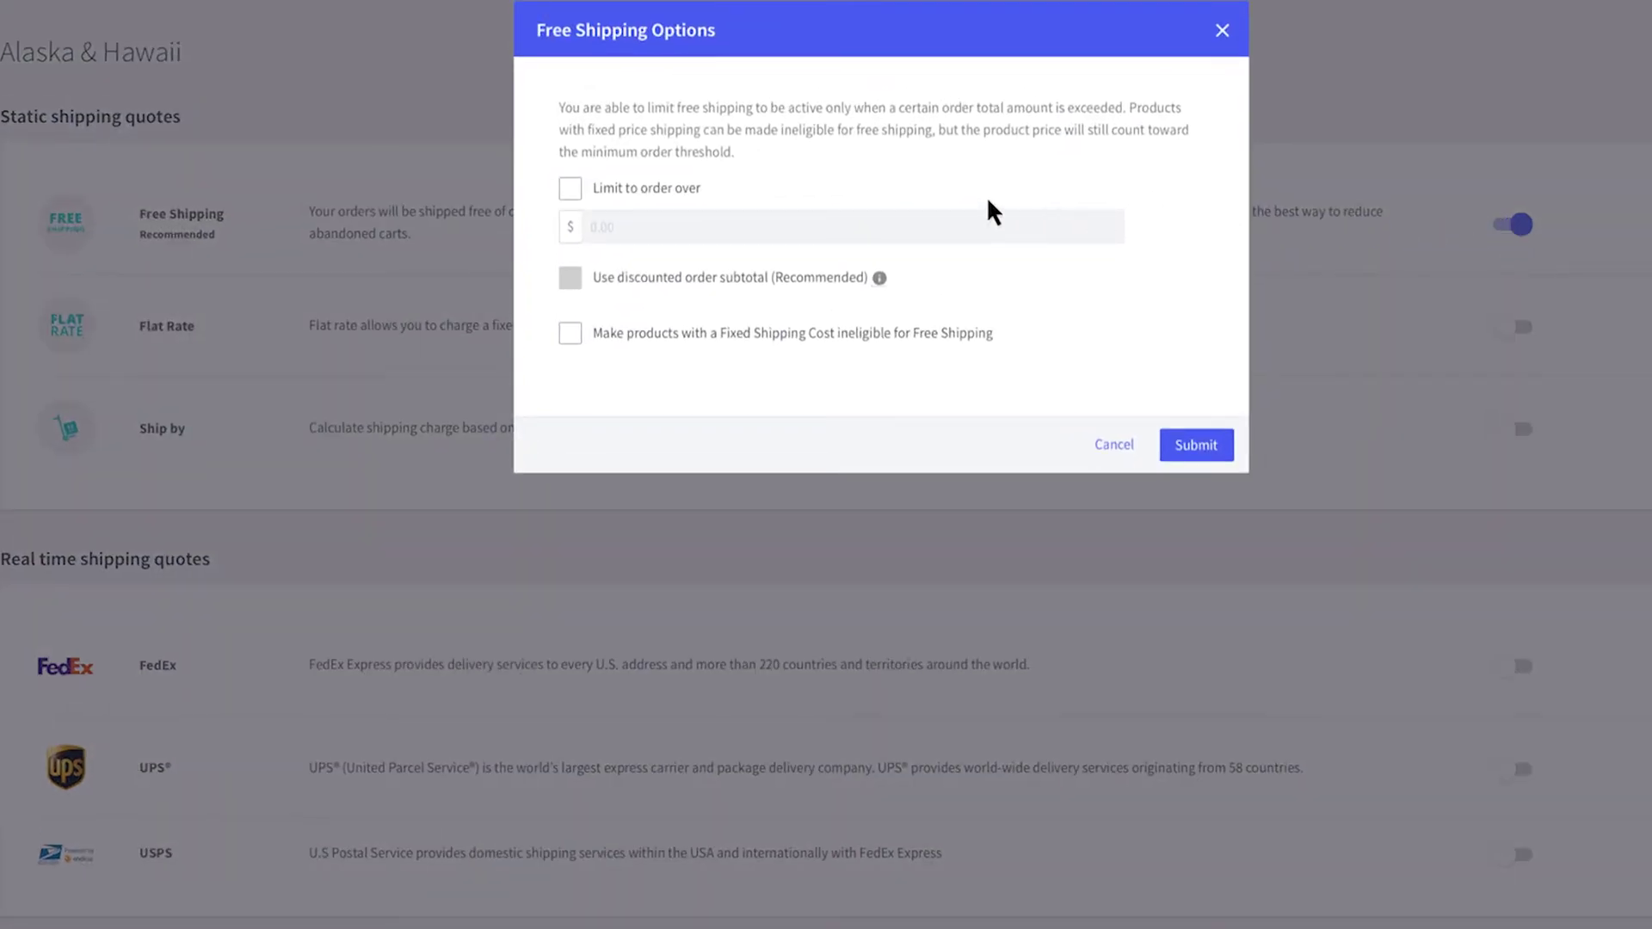
pyautogui.click(568, 191)
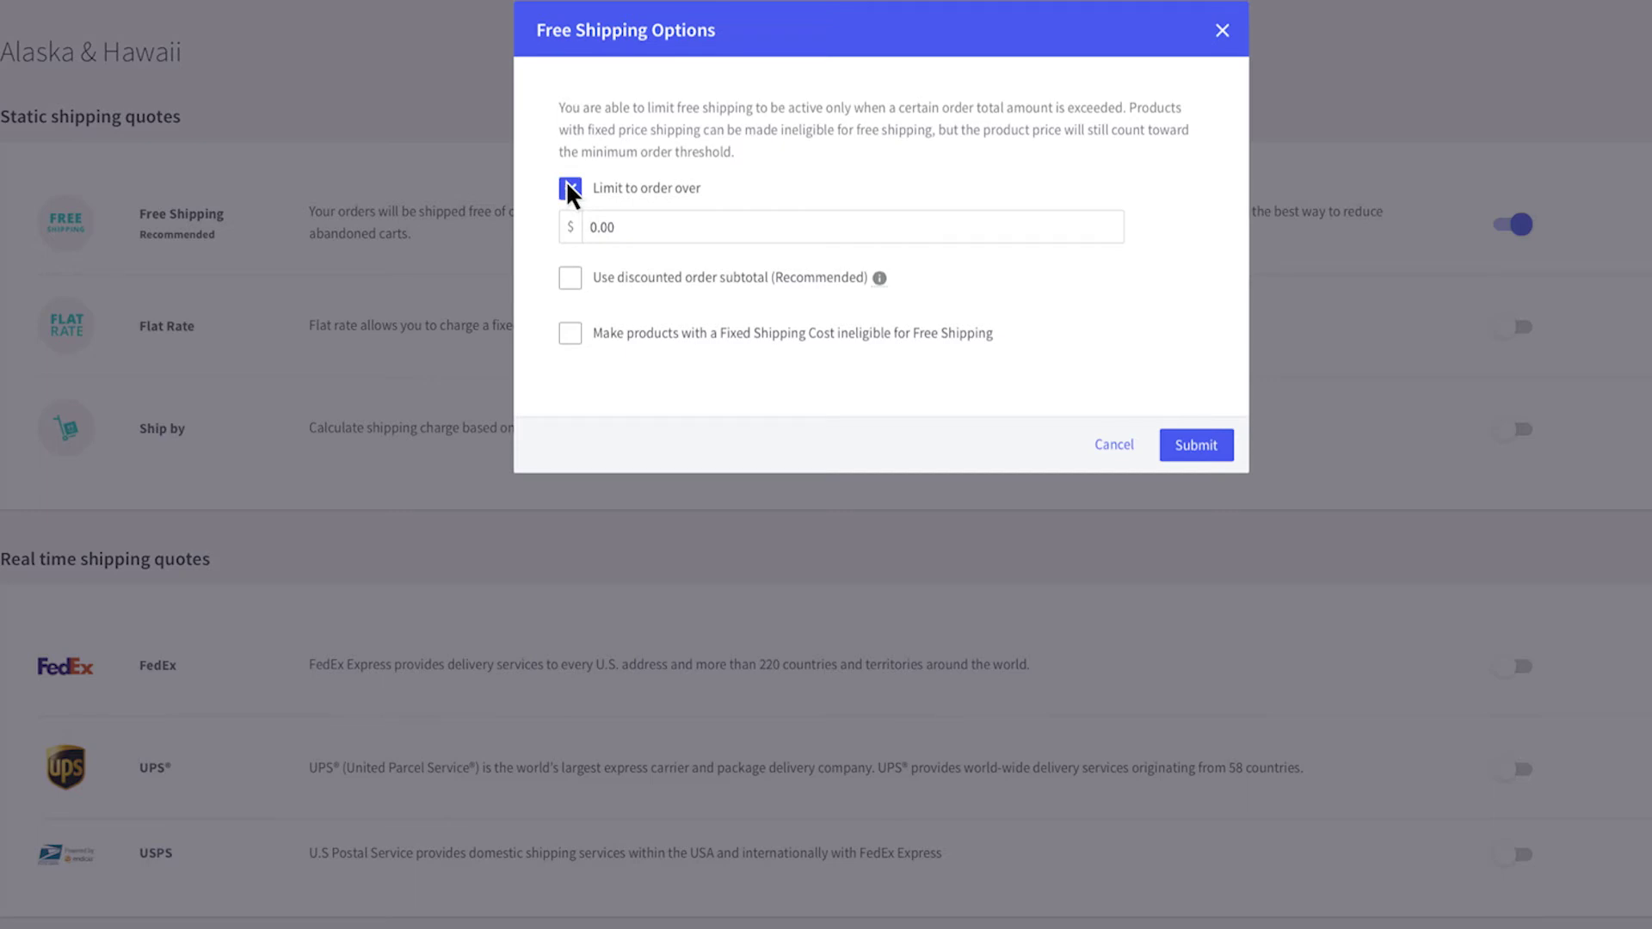
pyautogui.click(615, 228)
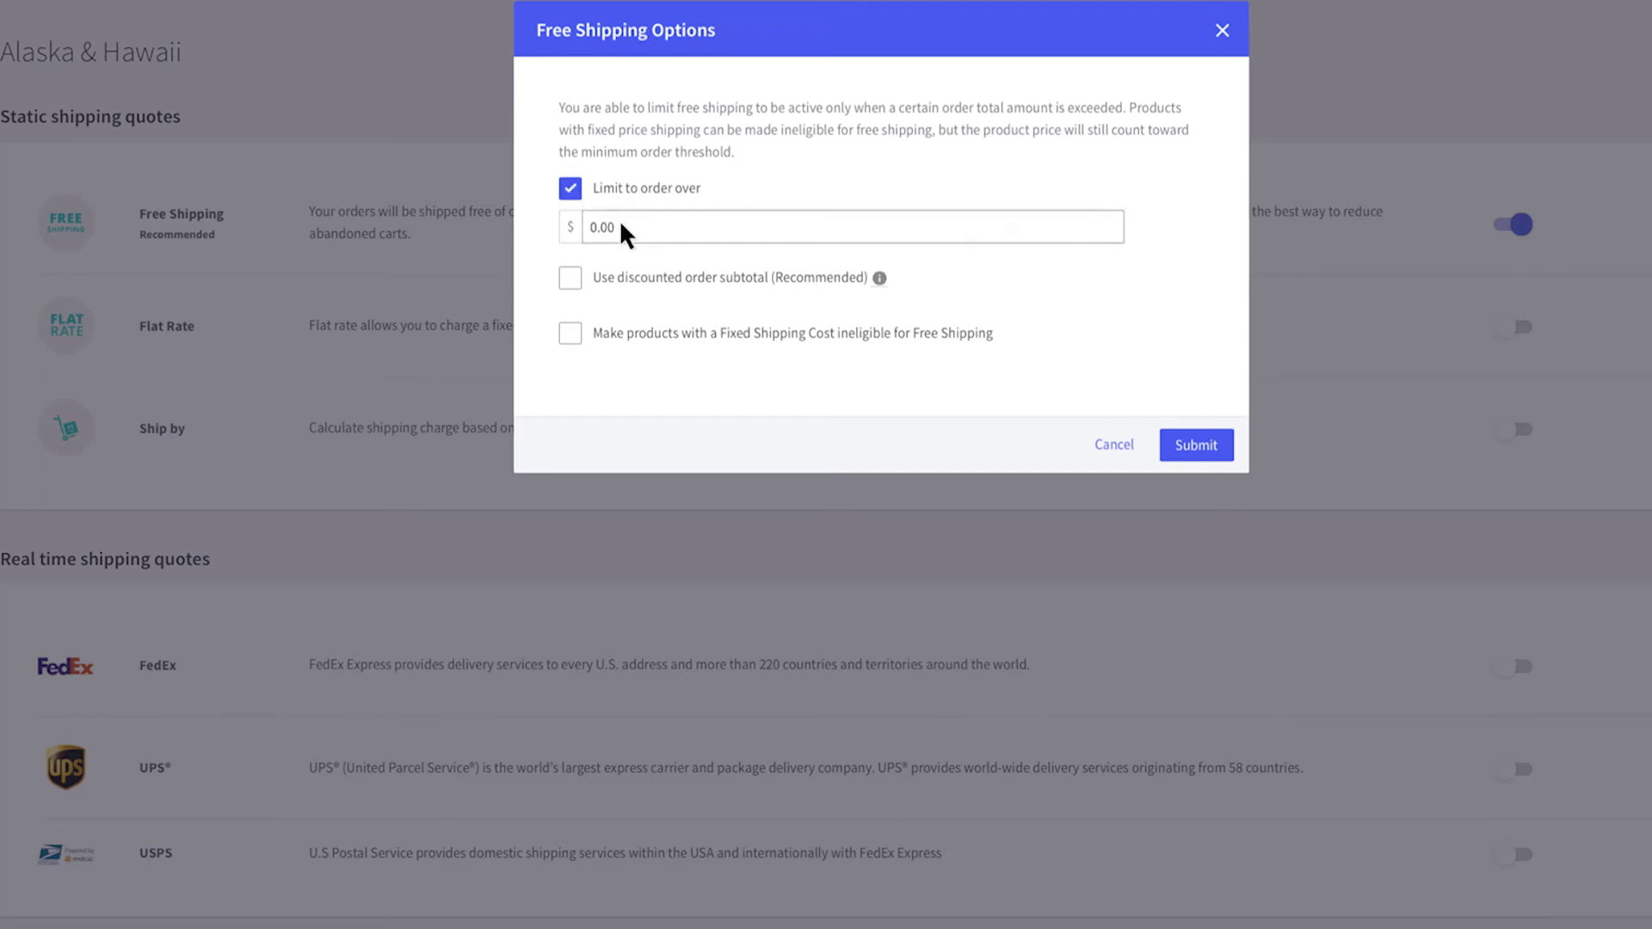
pyautogui.doubleClick(621, 231)
pyautogui.write('1')
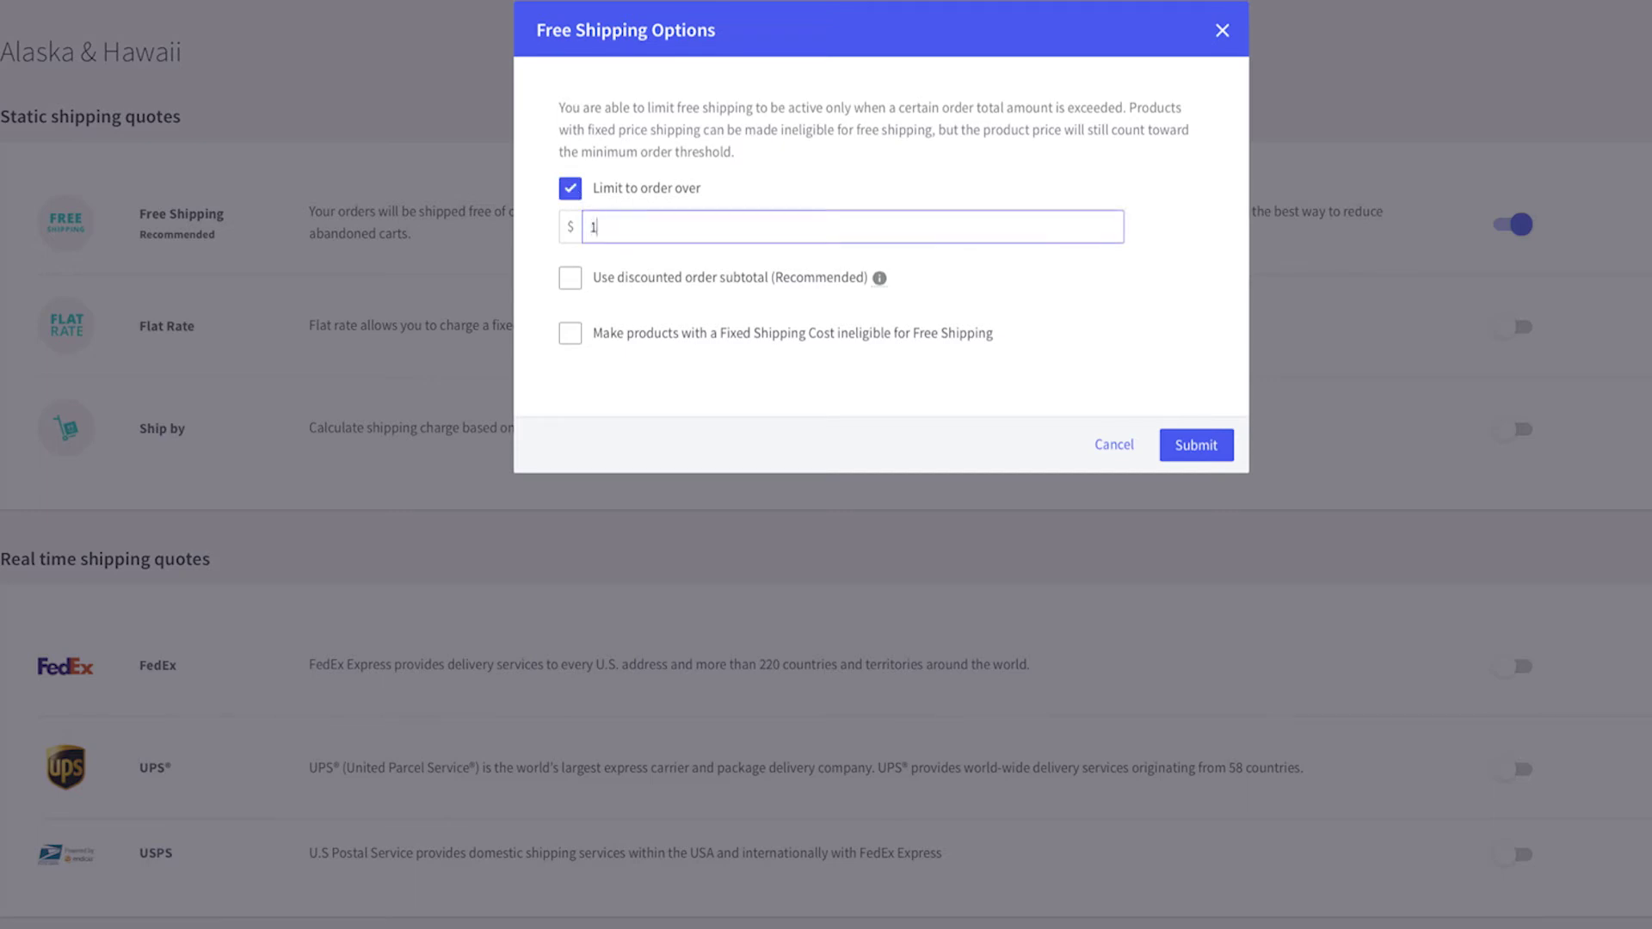
pyautogui.write('00')
pyautogui.click(572, 271)
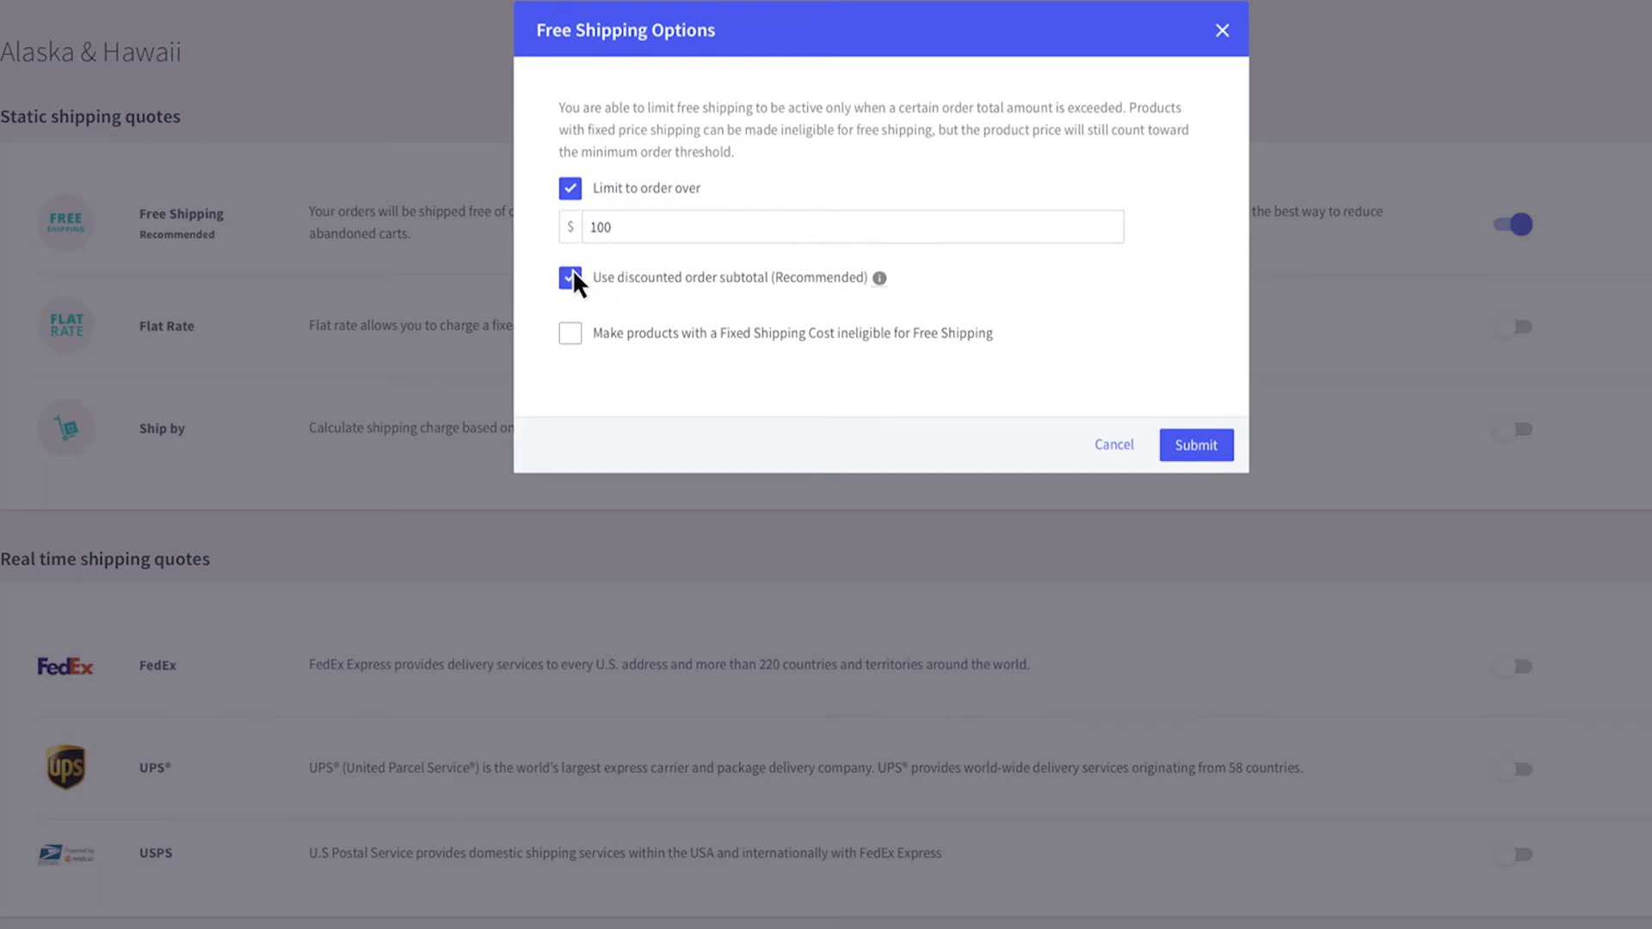
pyautogui.click(1189, 444)
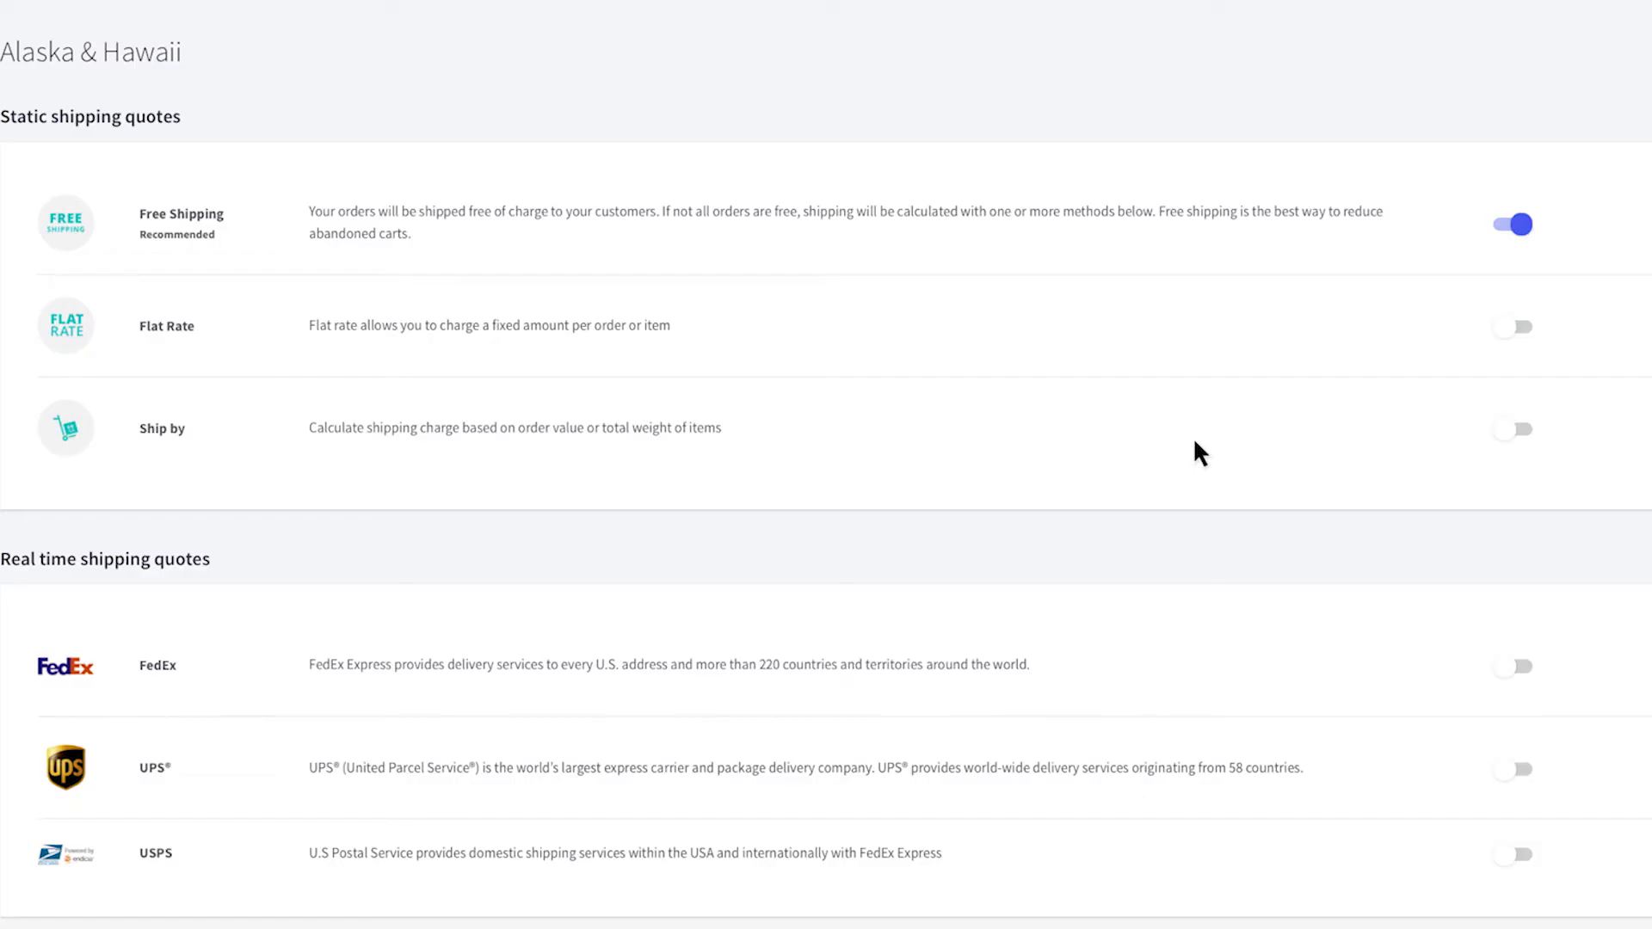
# Enable the zone's flat rate as 'Flat Rate (AK & HI)' at $5 per order
pyautogui.click(1511, 325)
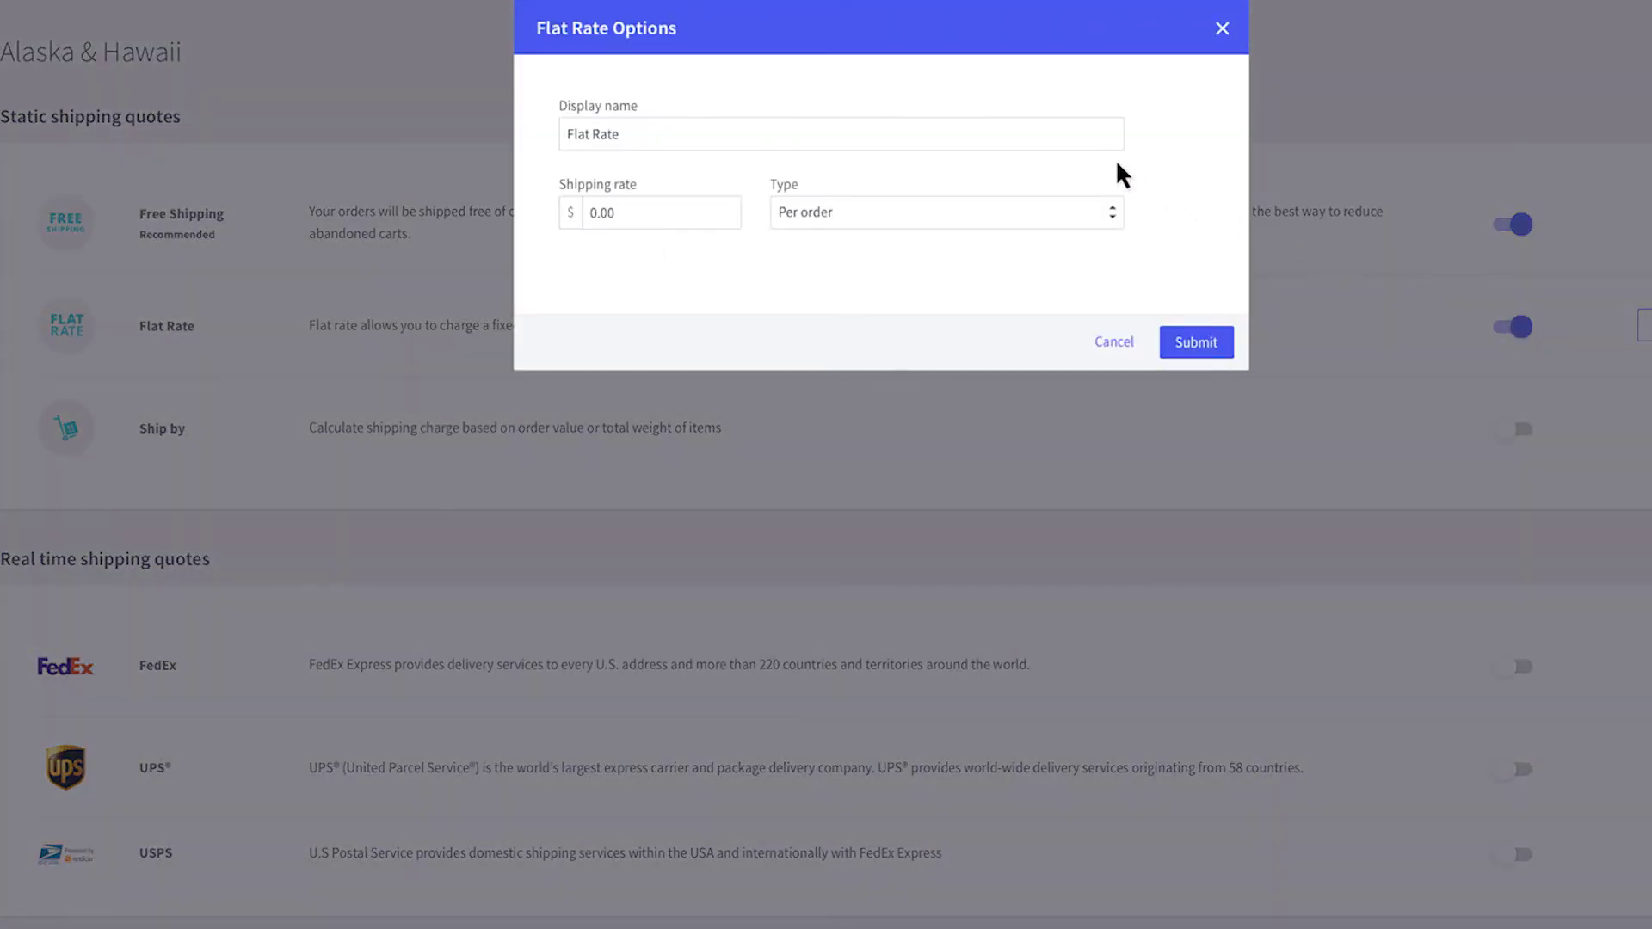
pyautogui.click(1051, 140)
pyautogui.write('(A')
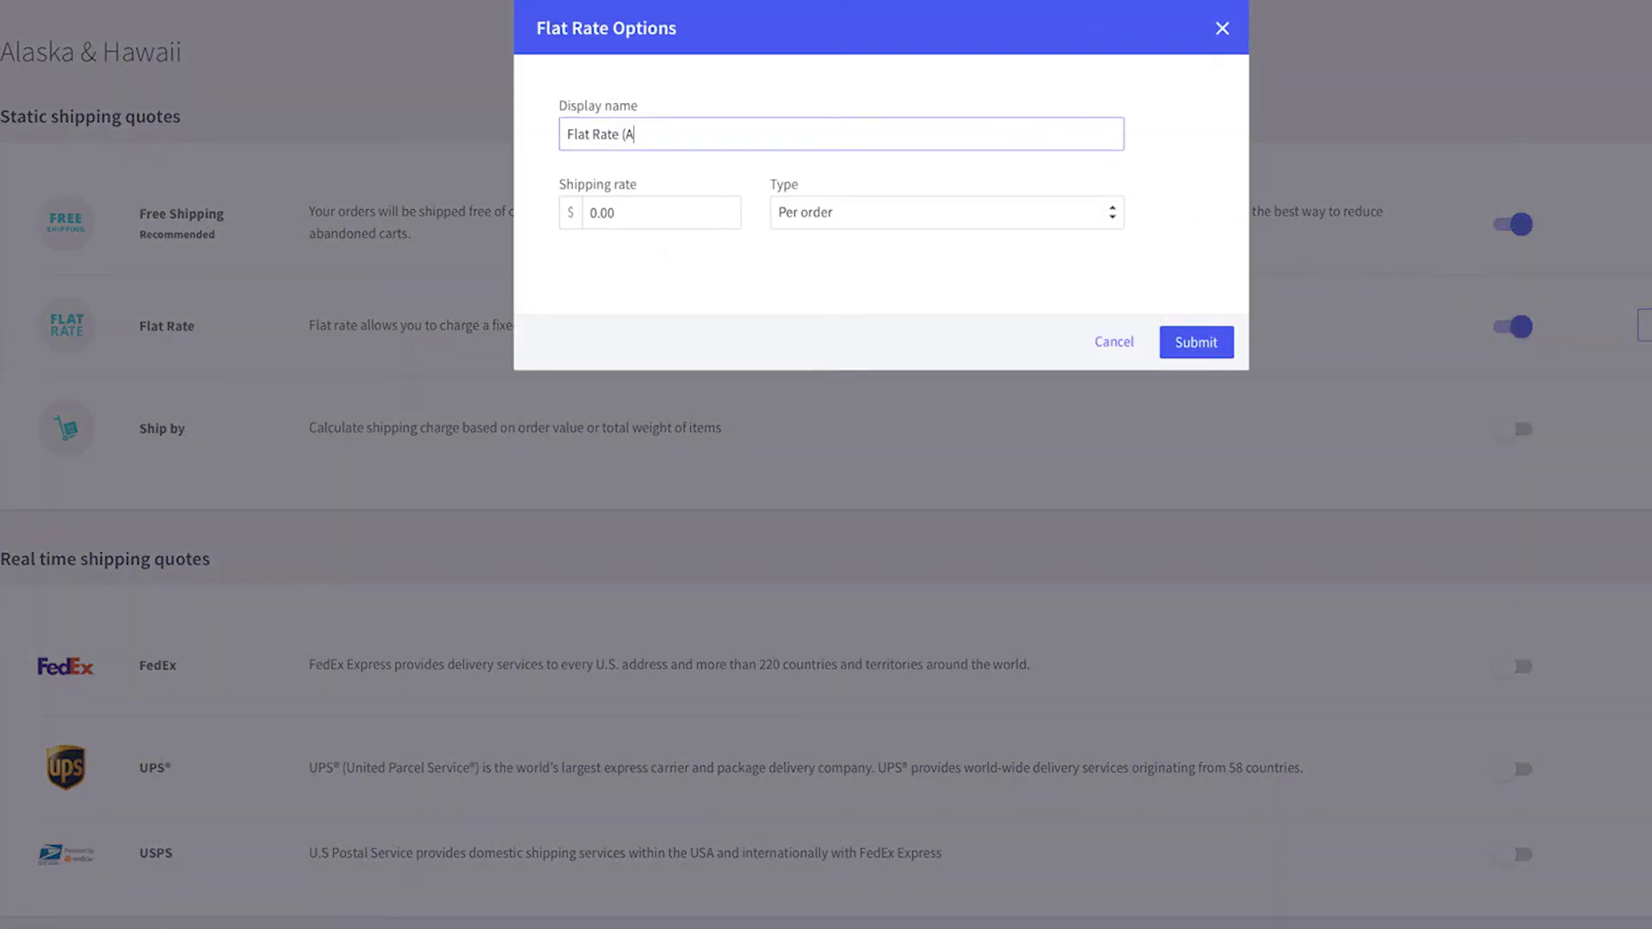
pyautogui.write('K & HI')
pyautogui.write(')')
pyautogui.click(651, 213)
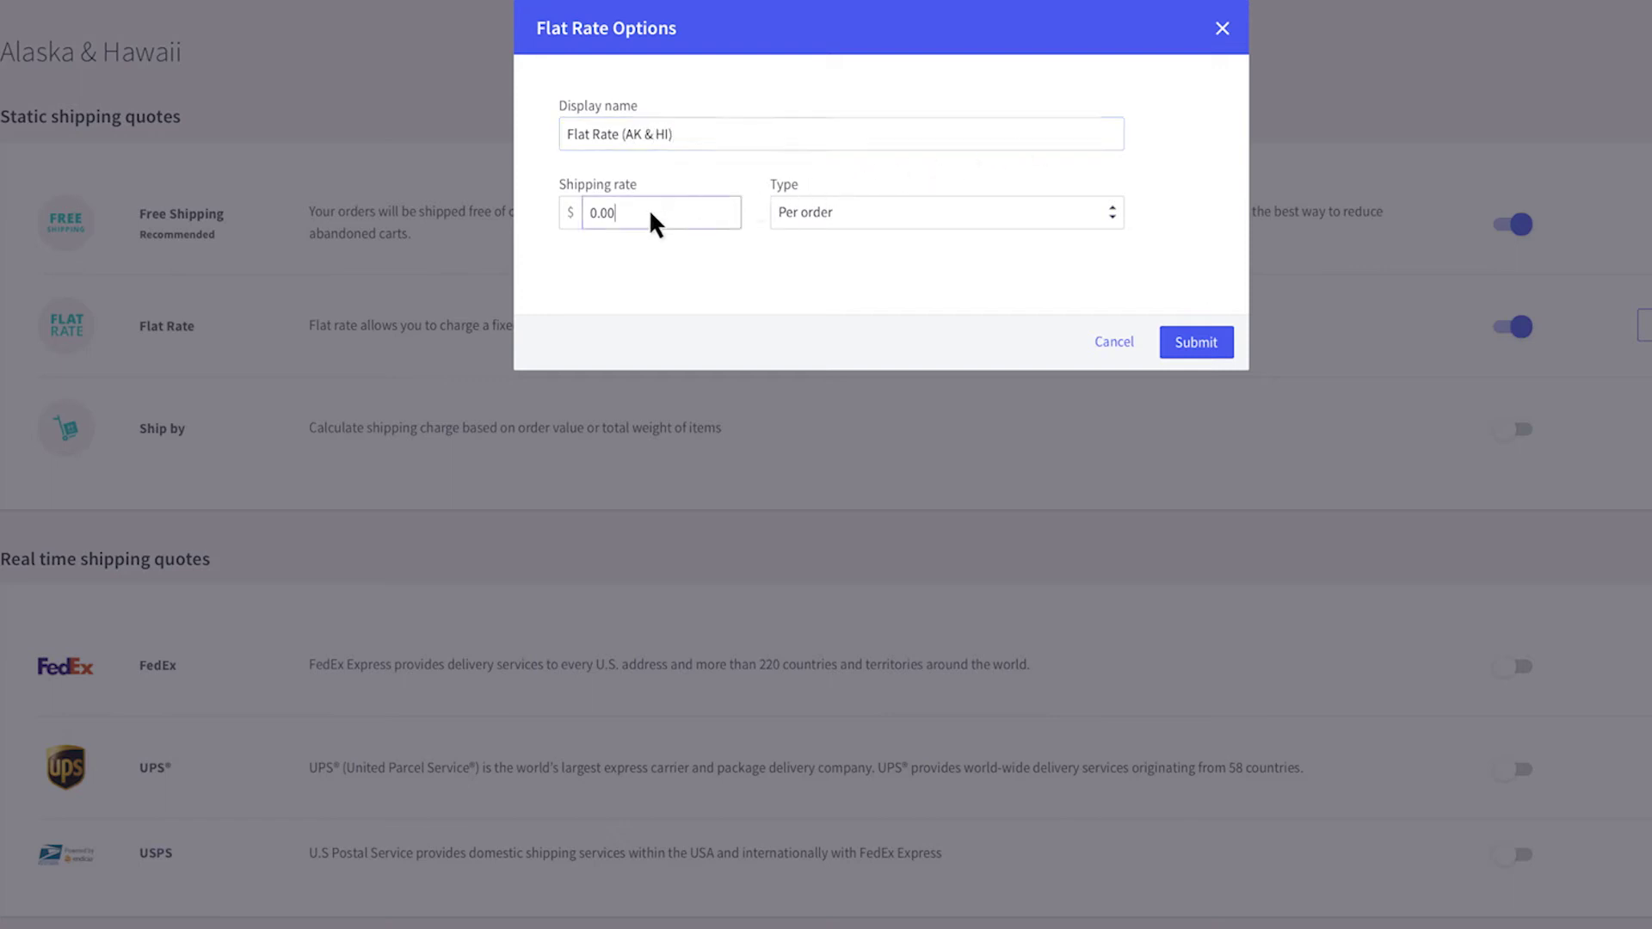
pyautogui.doubleClick(652, 213)
pyautogui.write('5')
pyautogui.click(1103, 210)
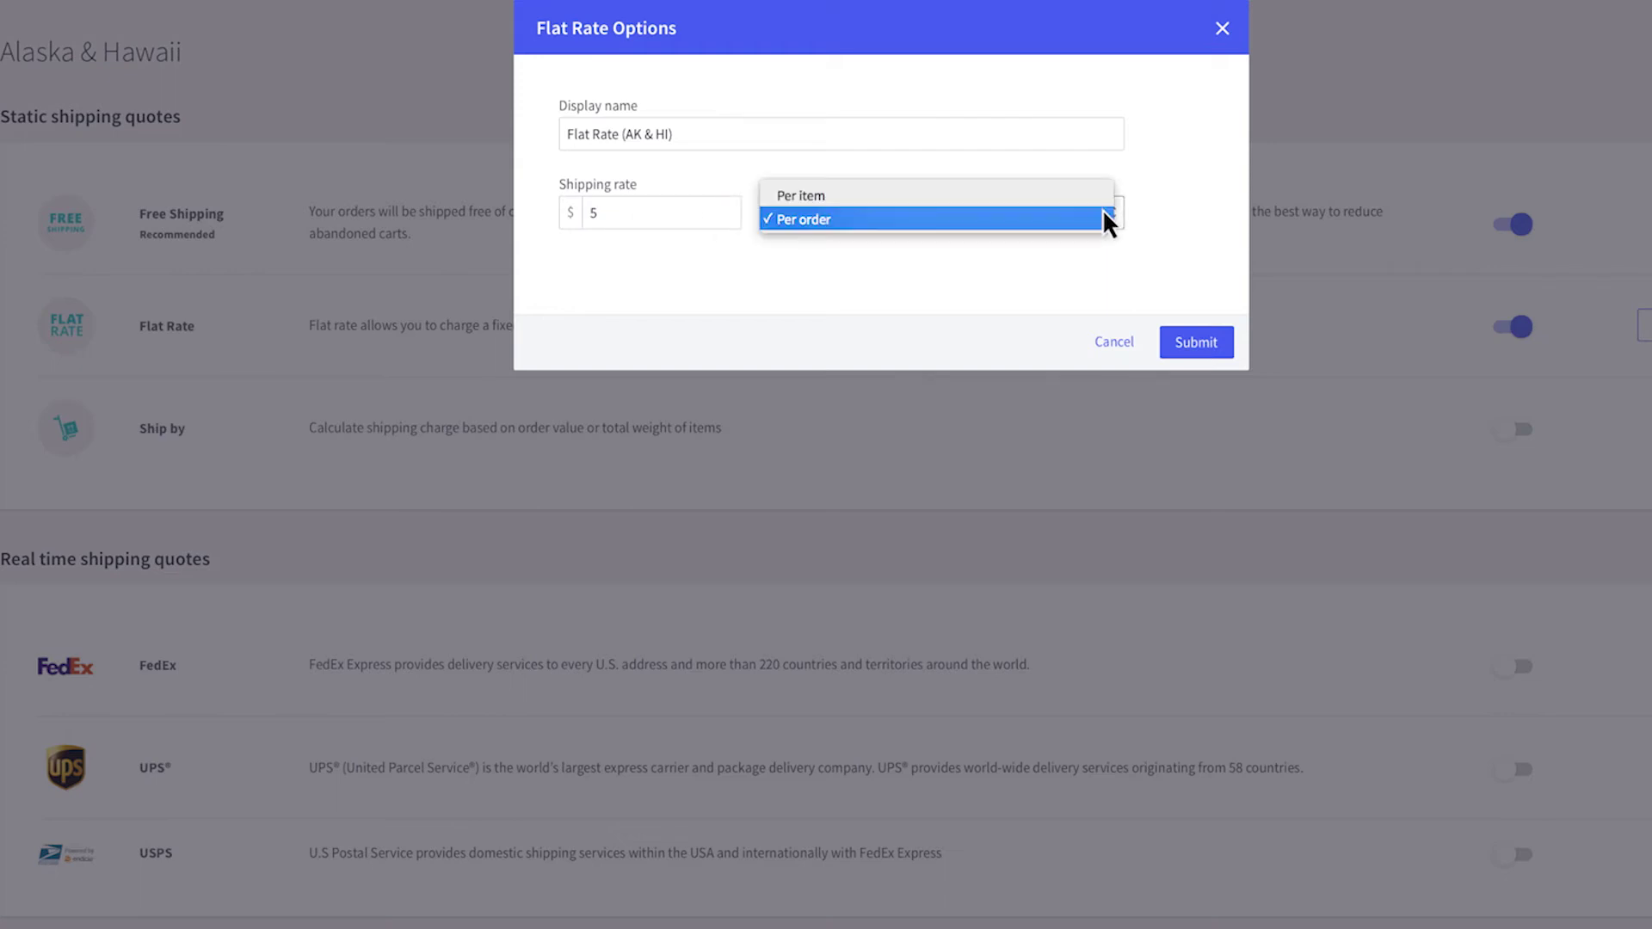
pyautogui.click(1198, 338)
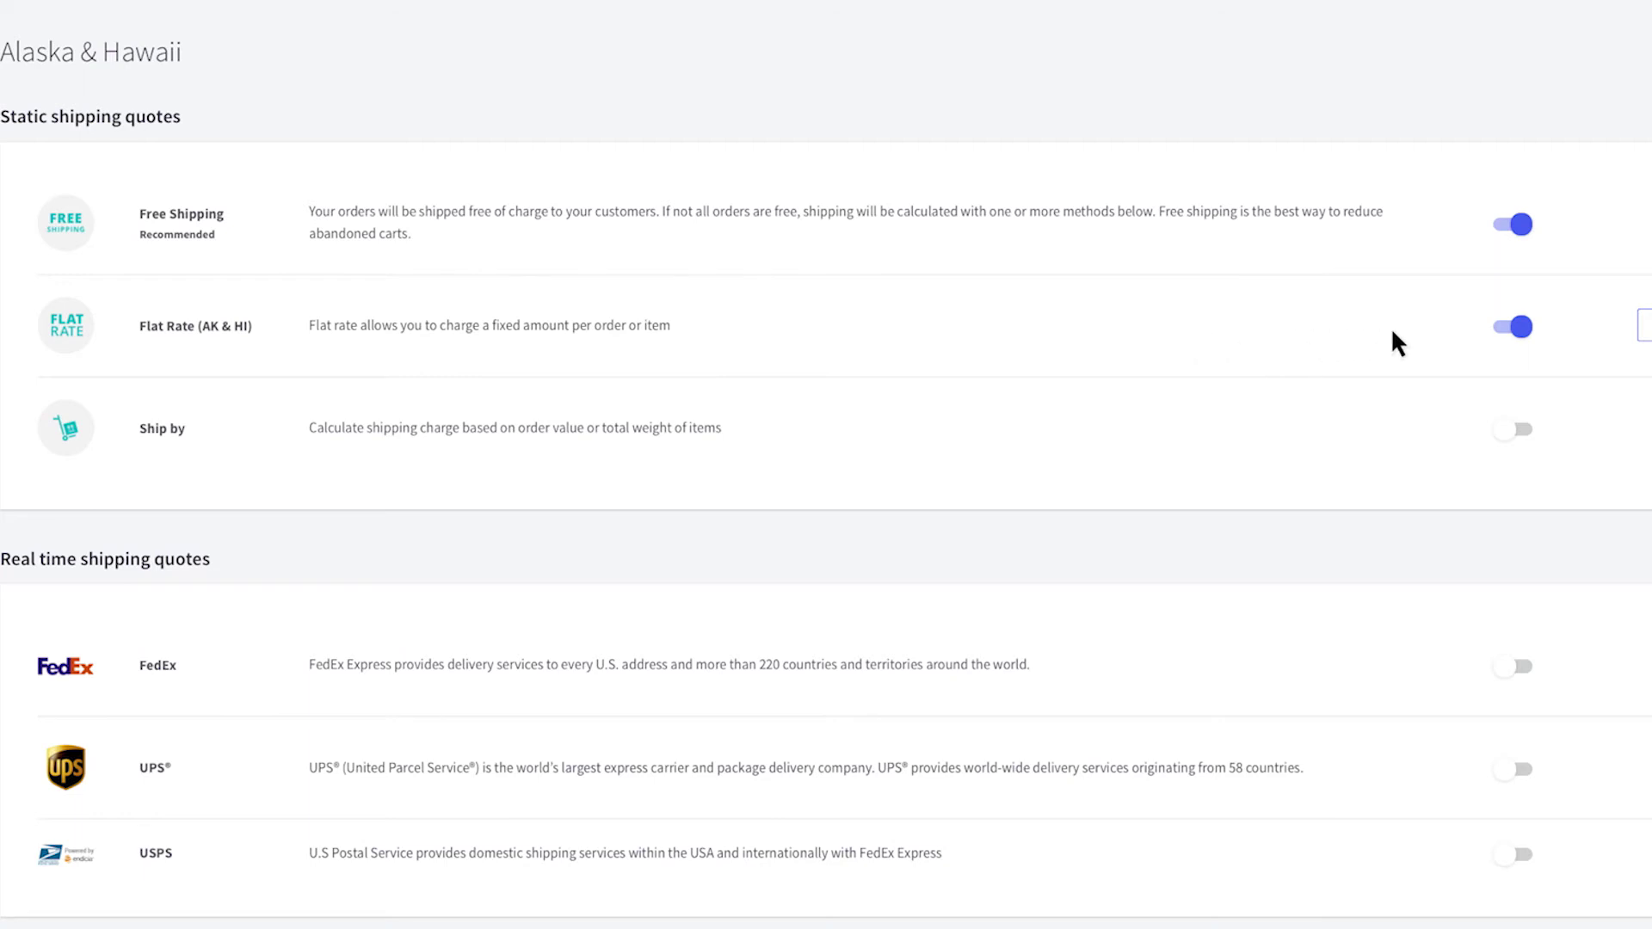
# Disable the flat rate and enable weight-based shipping named 'Ship by Weight (AK & HI)'
pyautogui.click(1513, 325)
pyautogui.click(1516, 429)
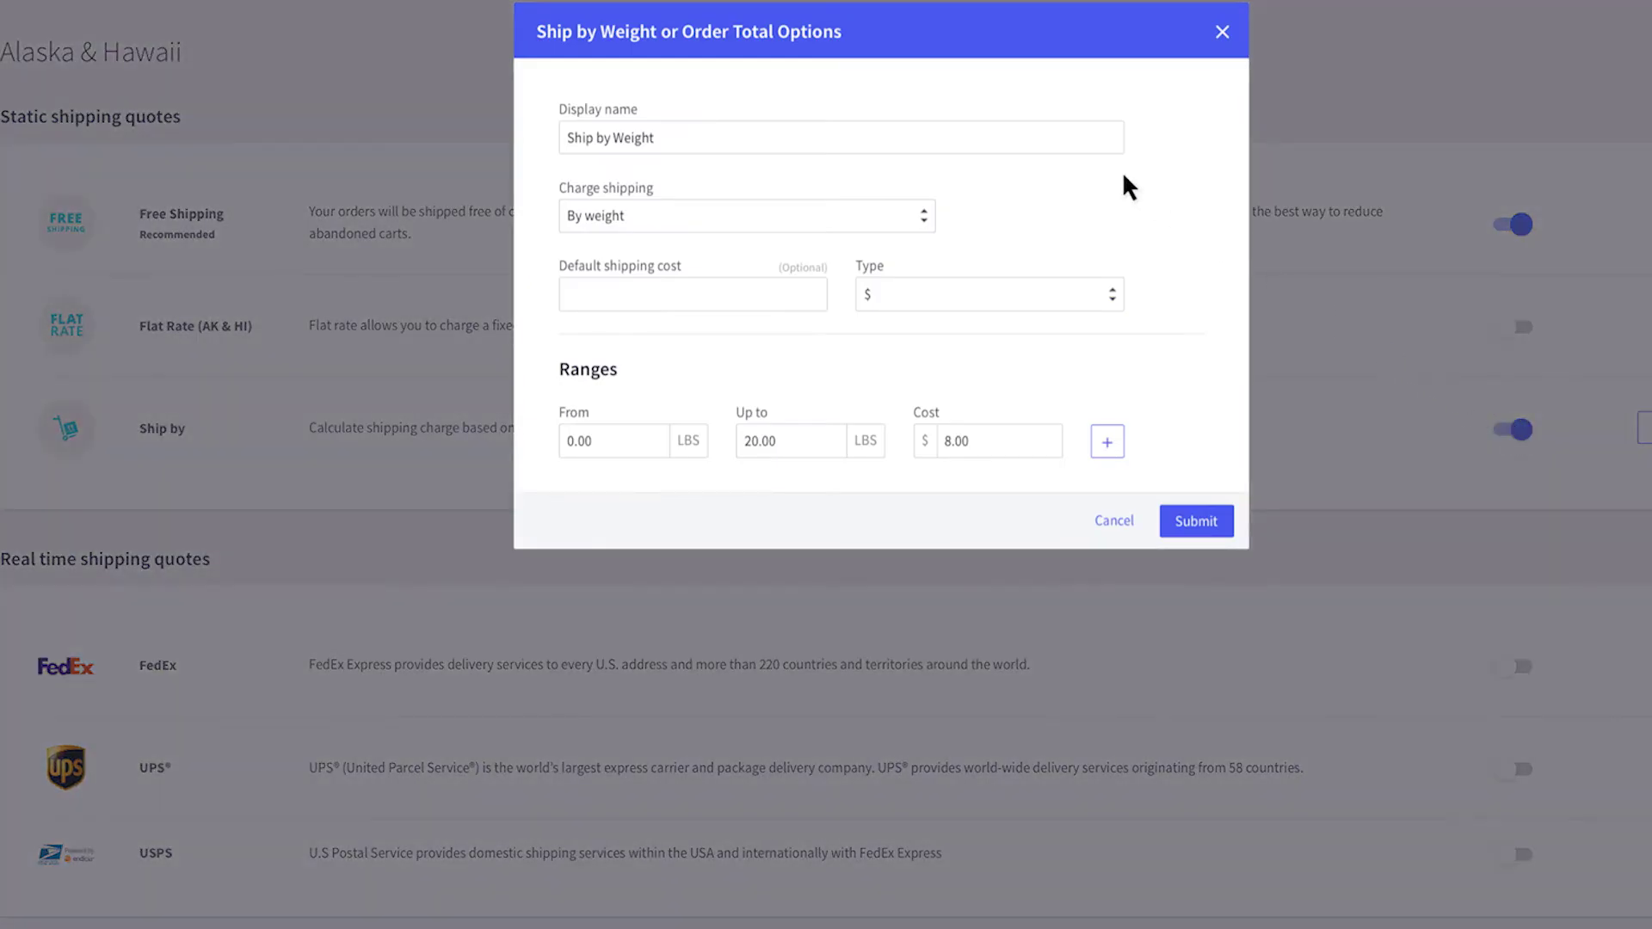
pyautogui.click(1058, 140)
pyautogui.write('(AK')
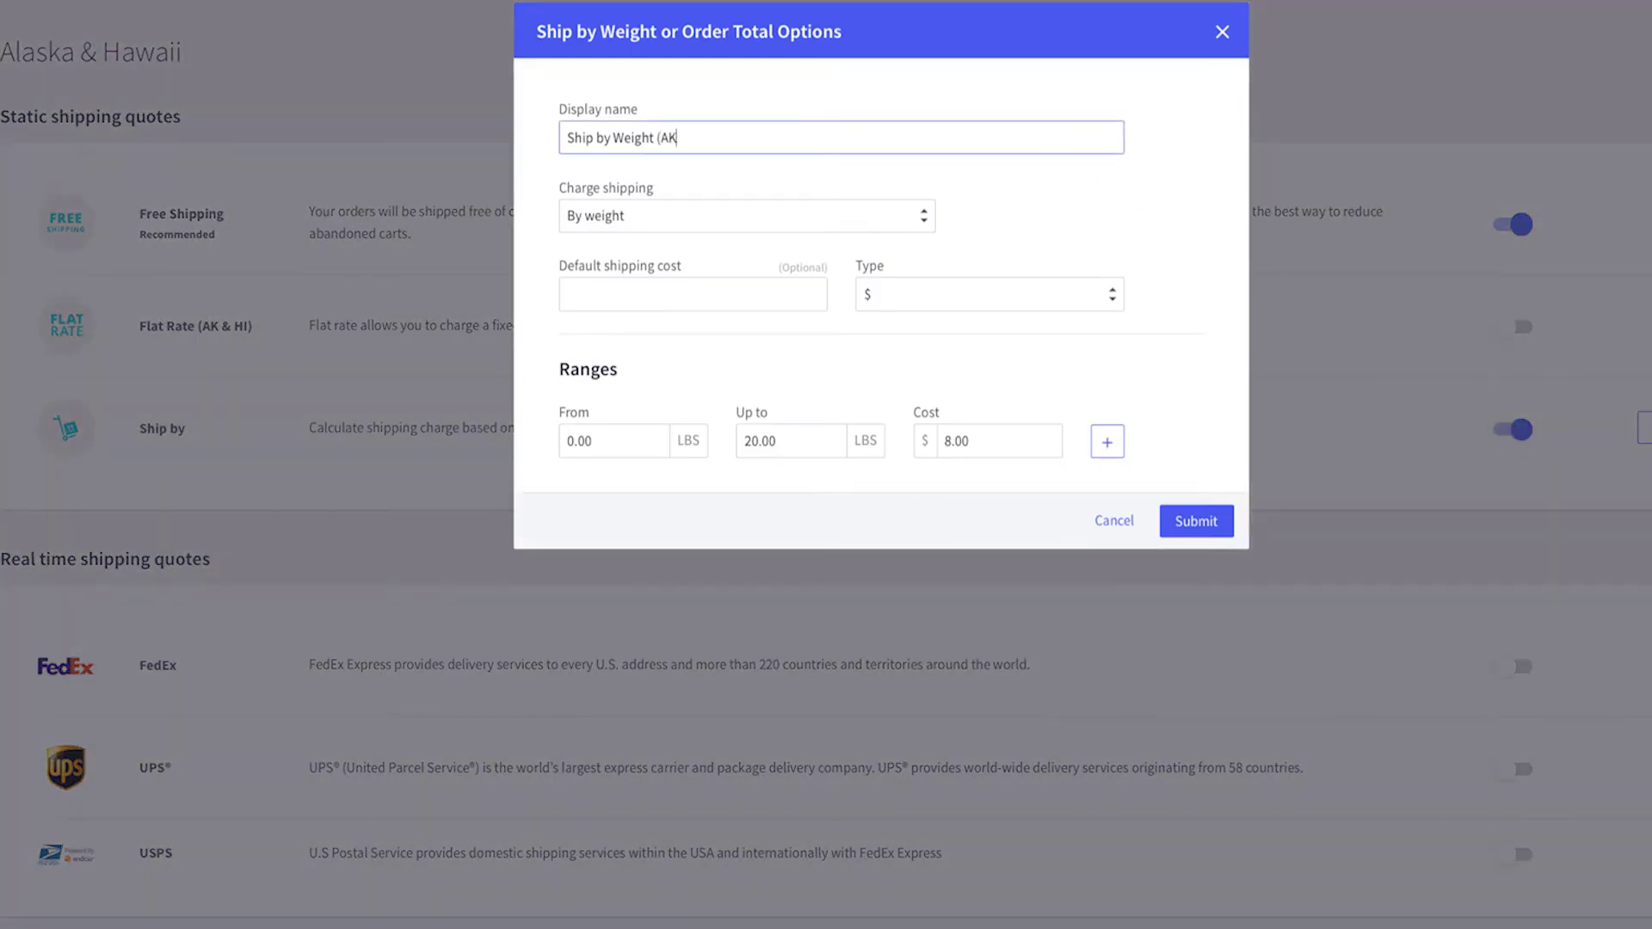
pyautogui.write(' & HI)')
pyautogui.click(1056, 197)
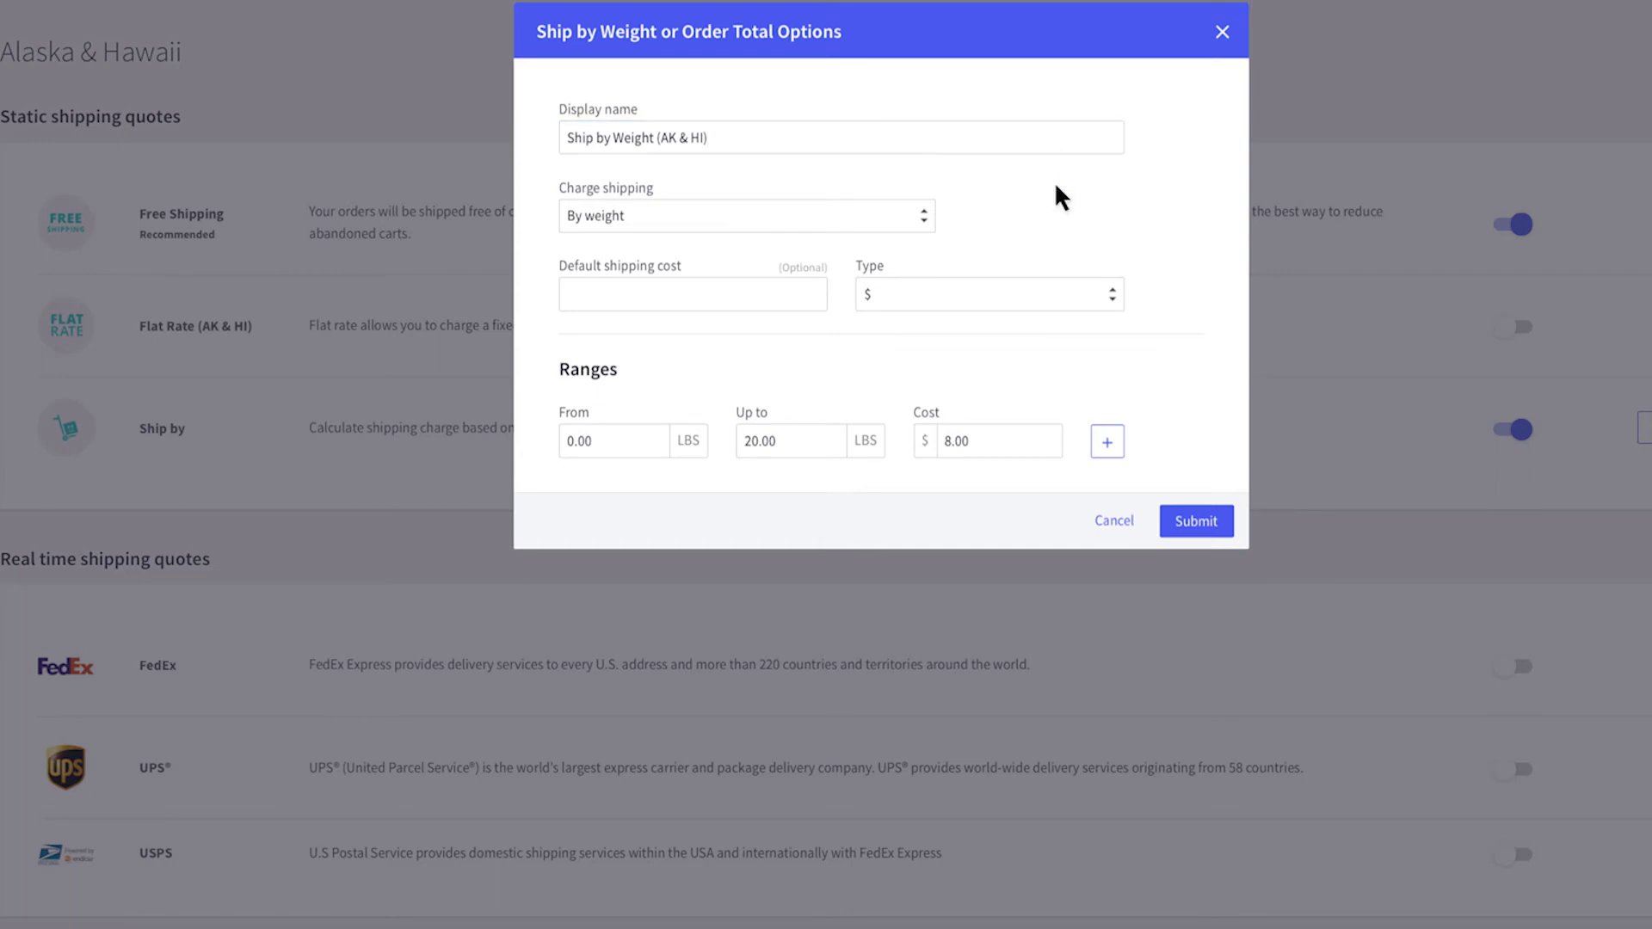
pyautogui.click(914, 221)
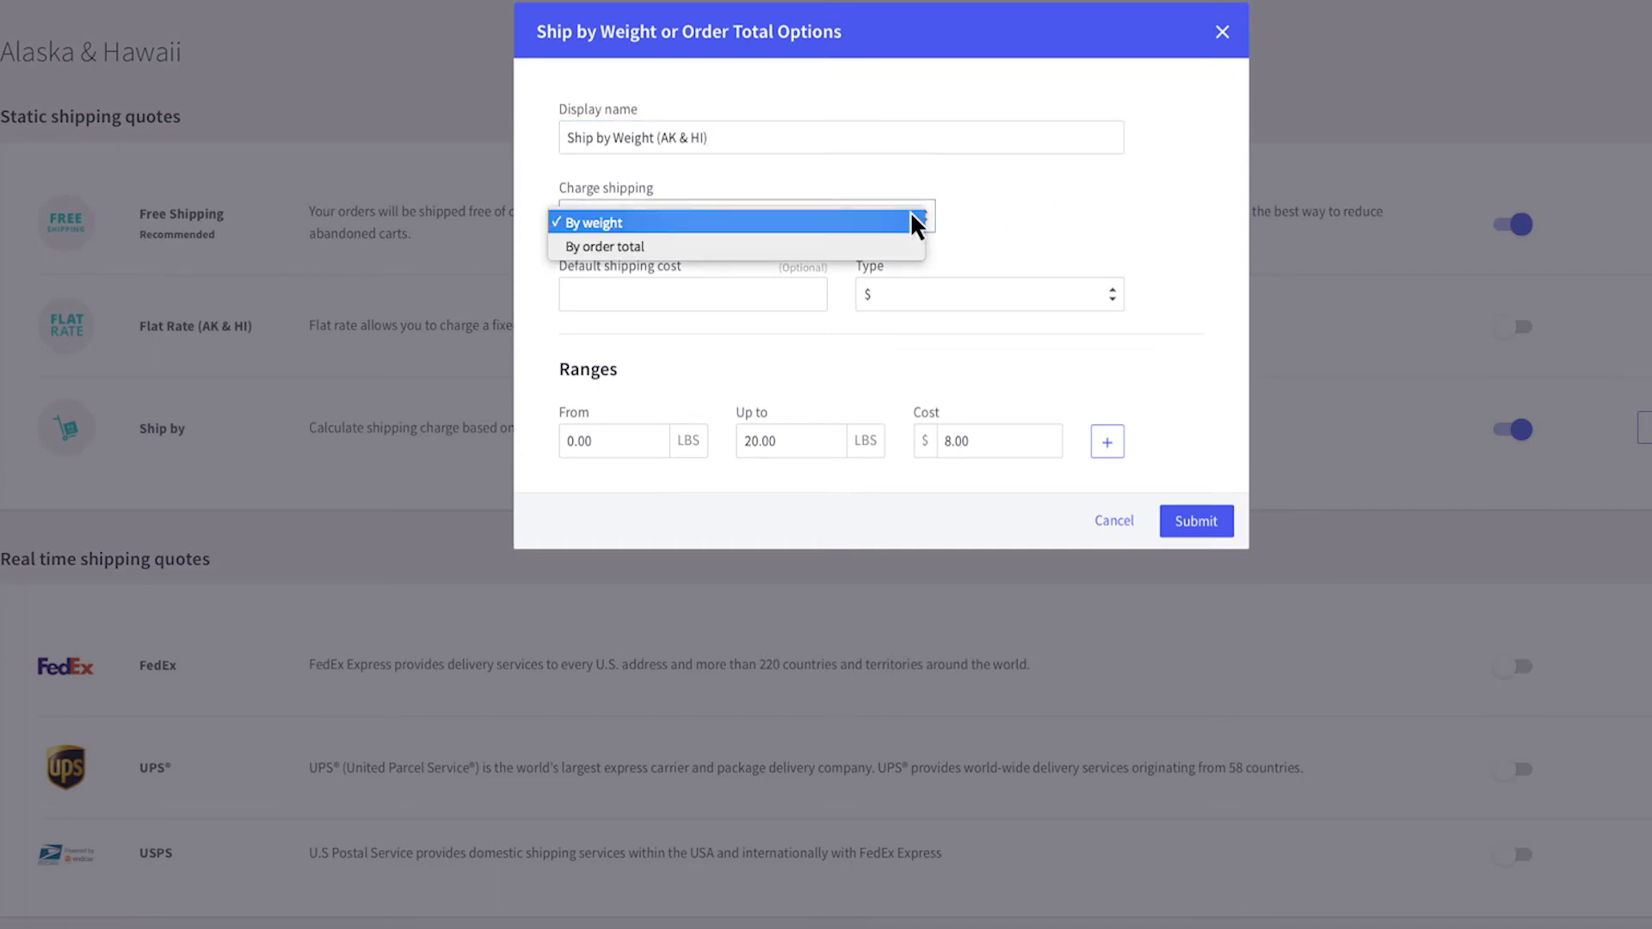
pyautogui.click(911, 214)
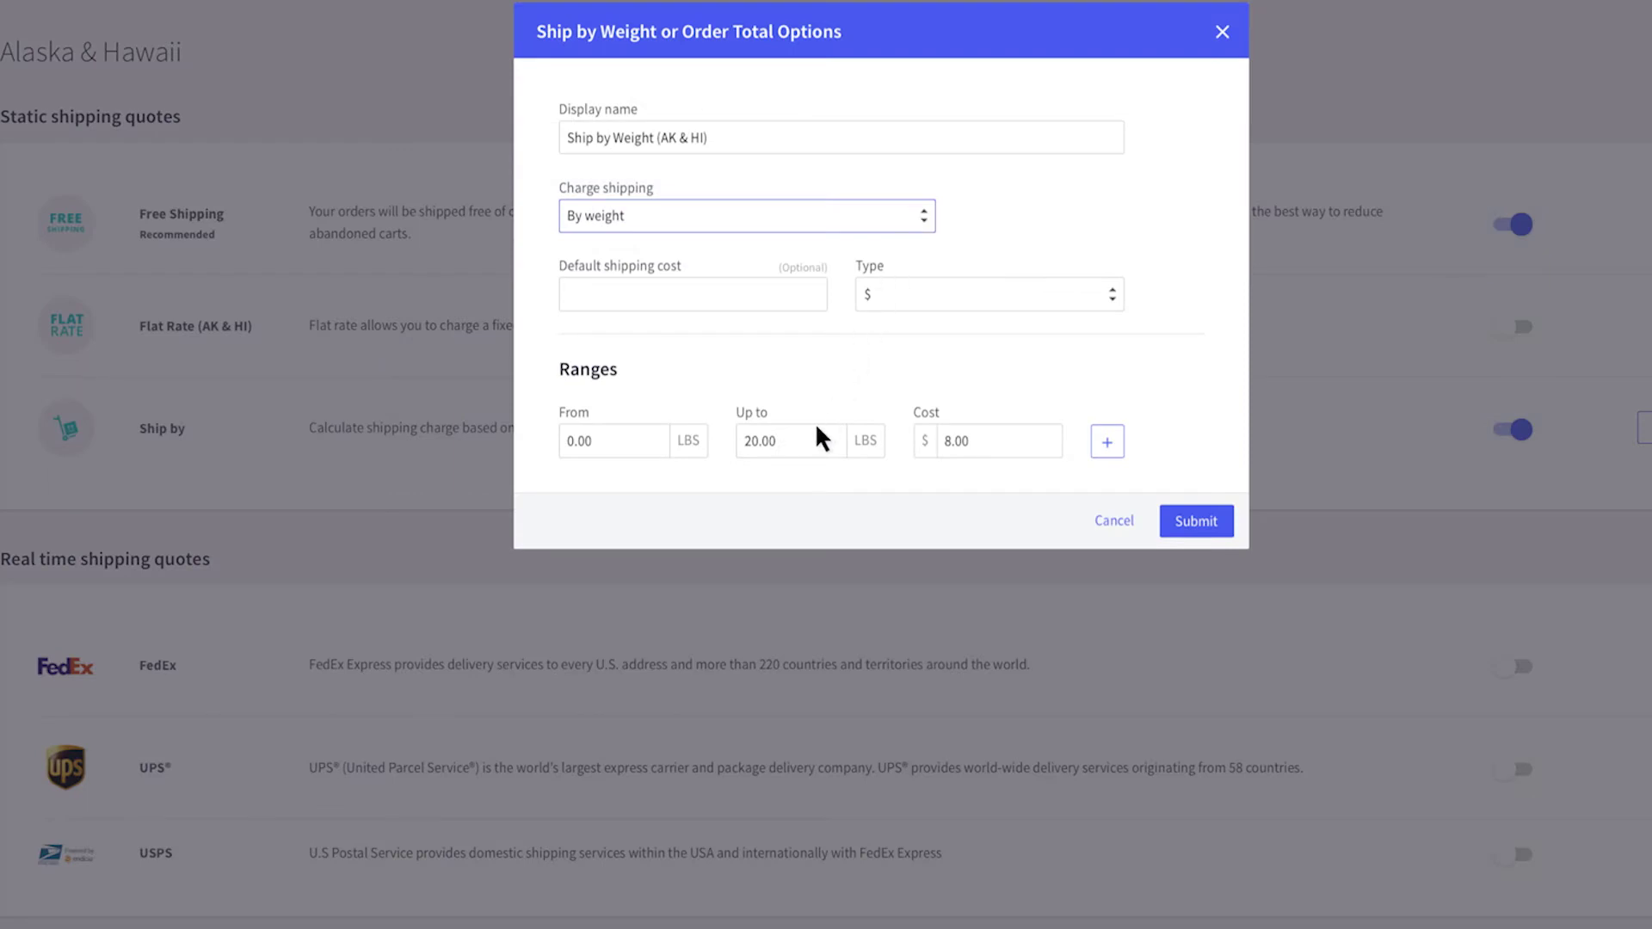
# Enter weight ranges 0–5 lbs at $5 and 5–10 lbs at $10
pyautogui.click(817, 429)
pyautogui.hotkey('ctrl', 'a')
pyautogui.write('5')
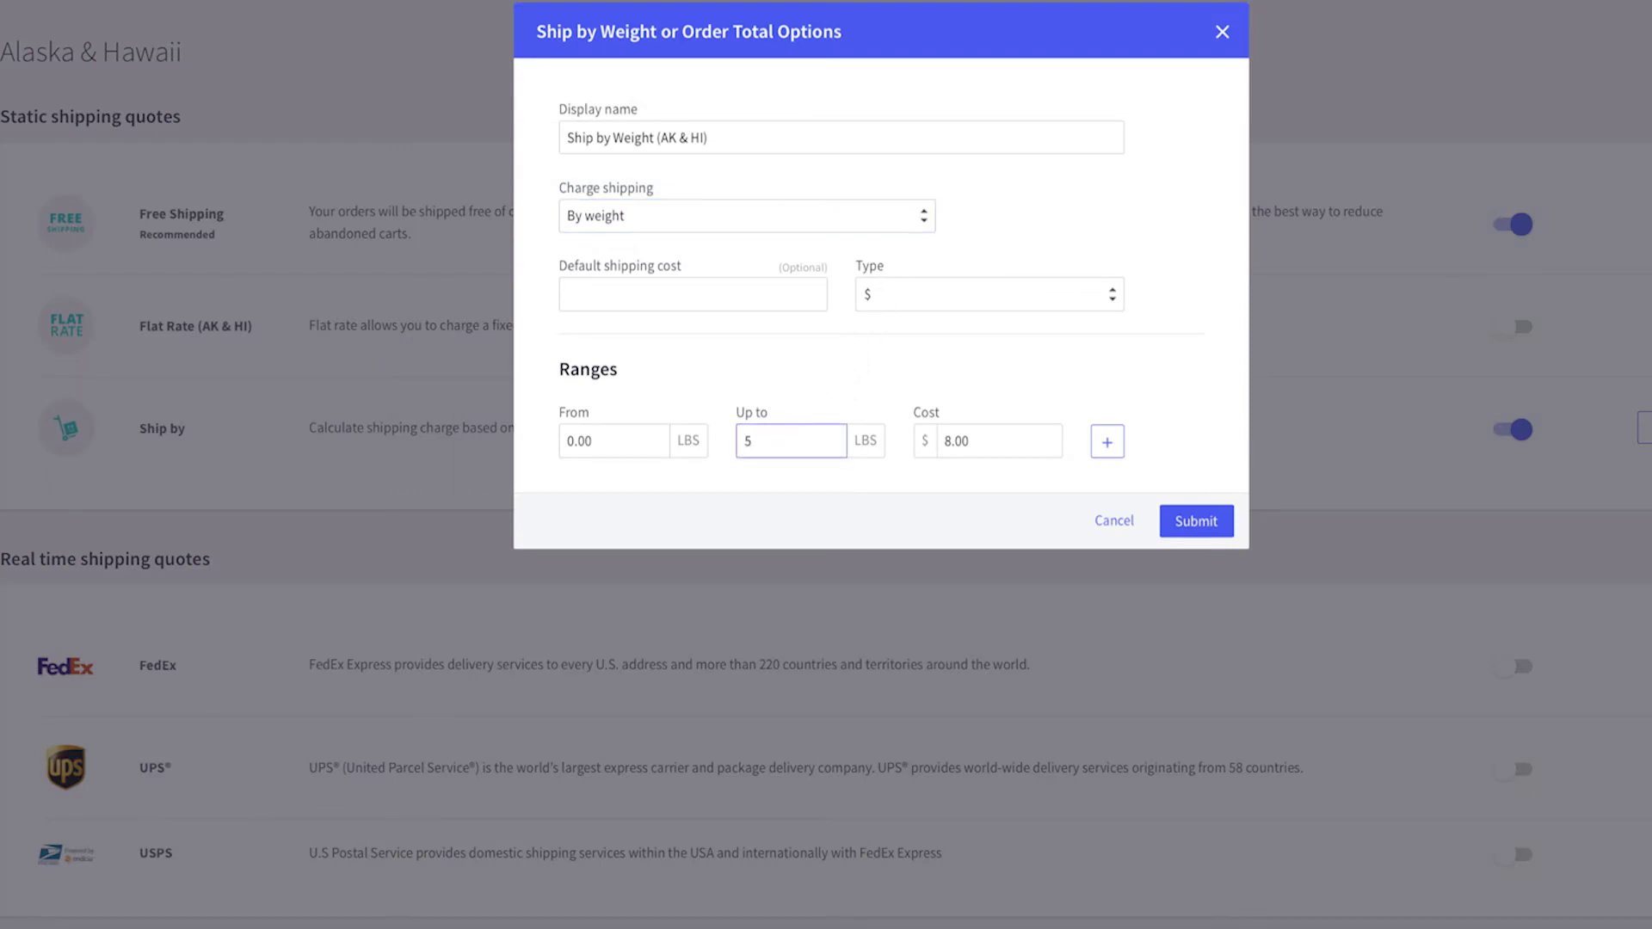
pyautogui.press('Tab')
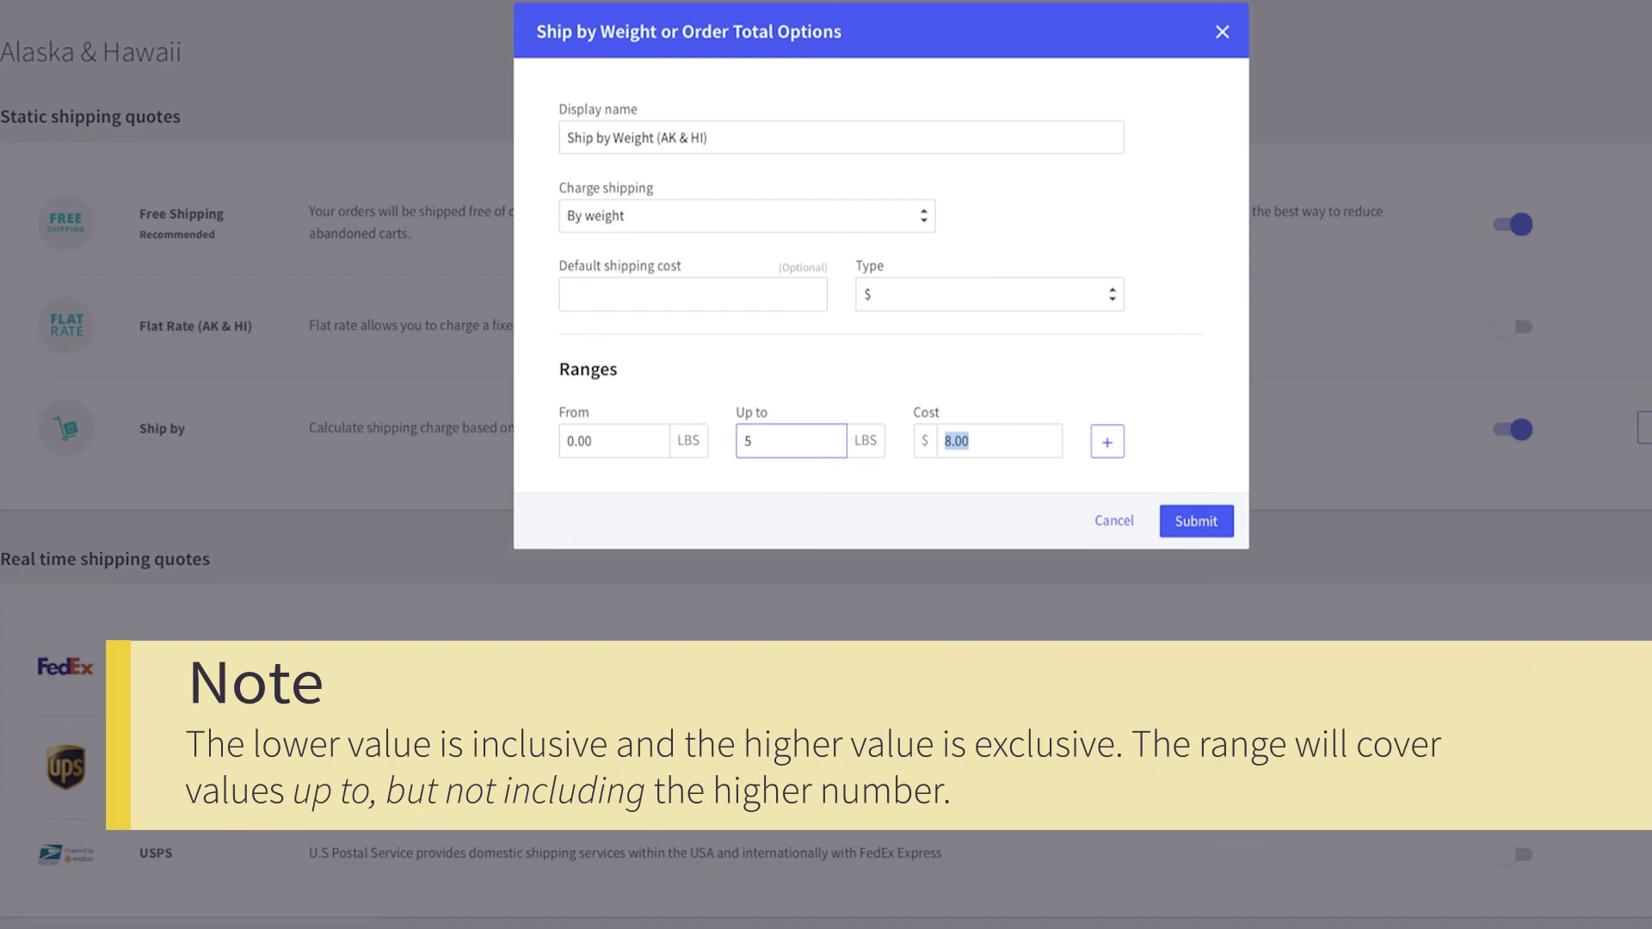
pyautogui.write('5')
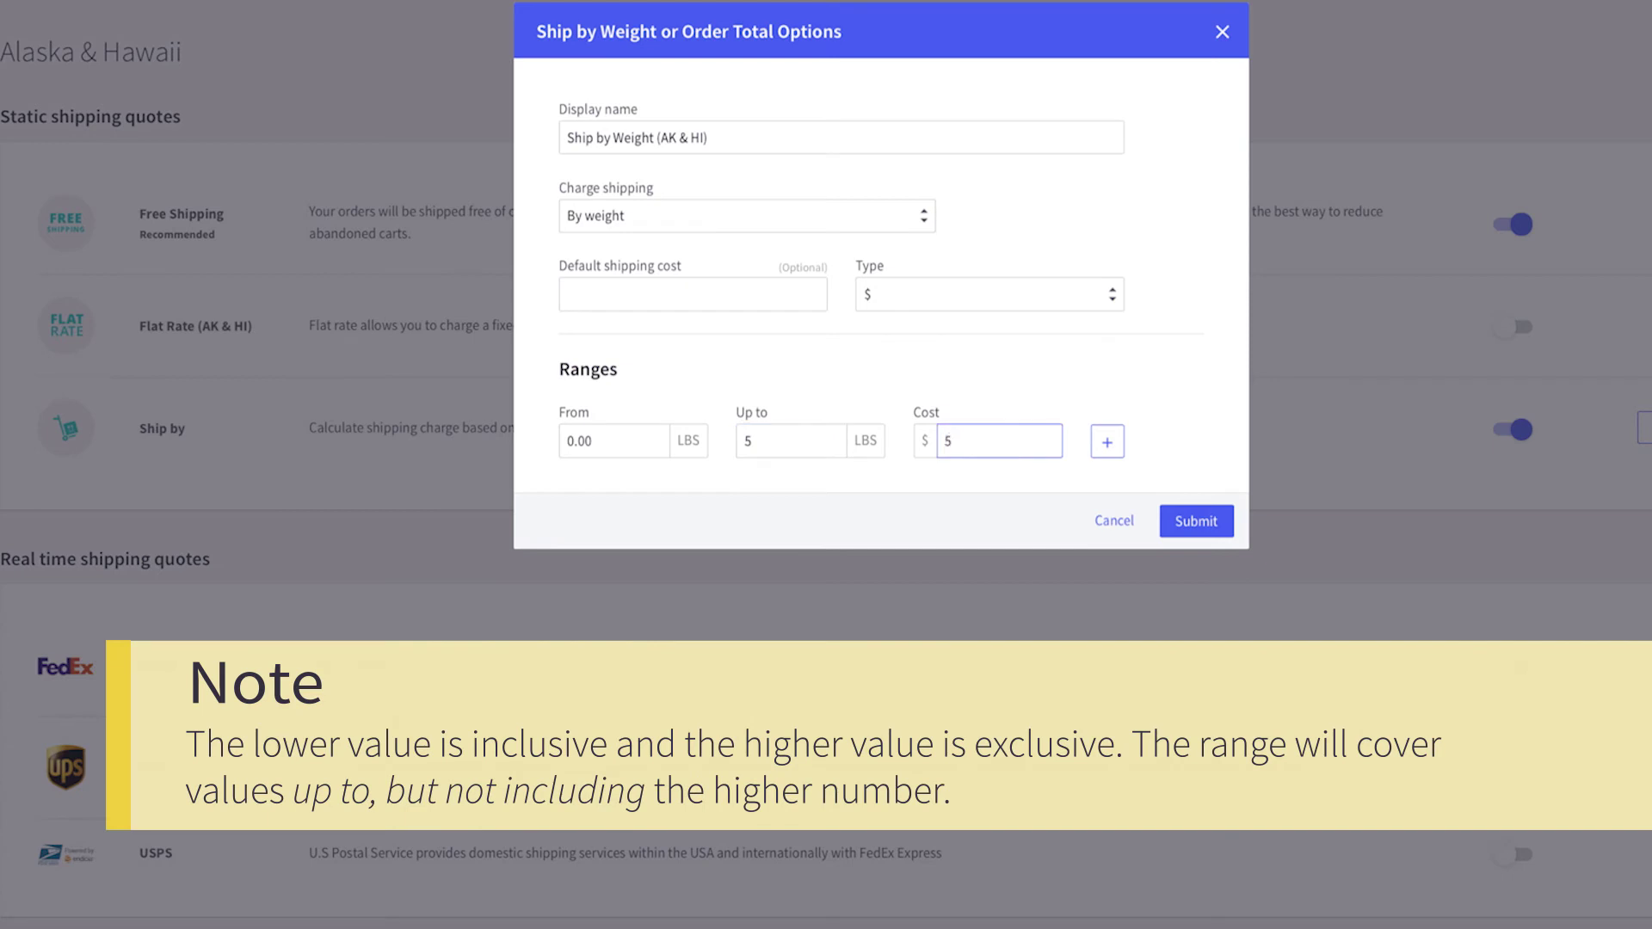
pyautogui.click(1106, 438)
pyautogui.scroll(-2, 1106, 439)
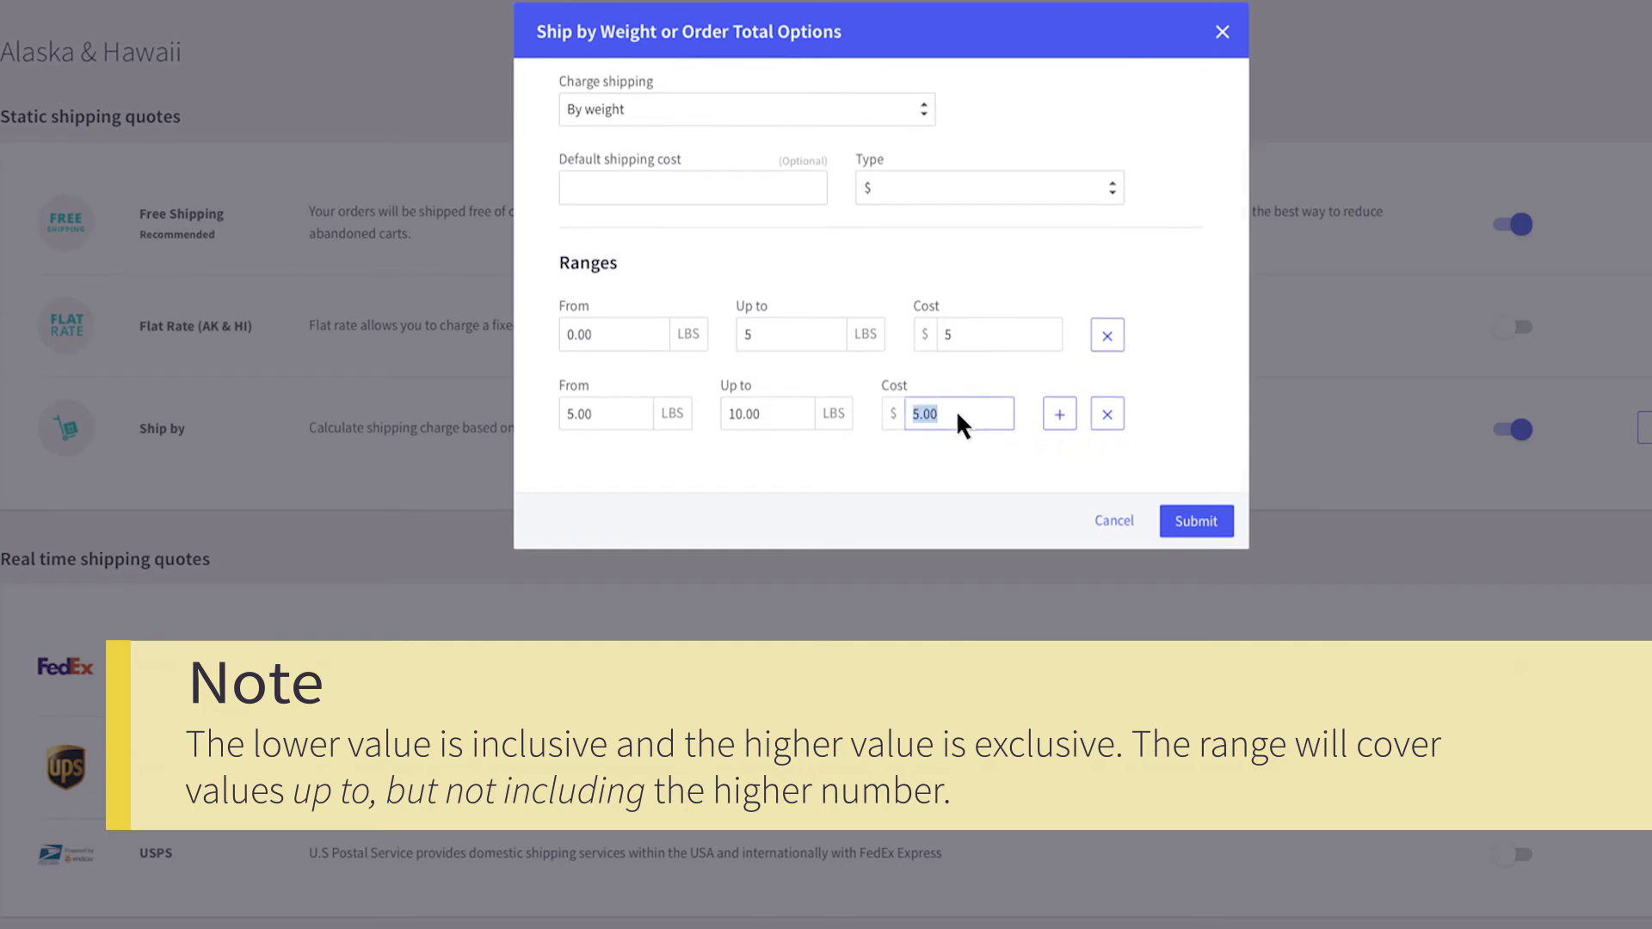
pyautogui.write('10')
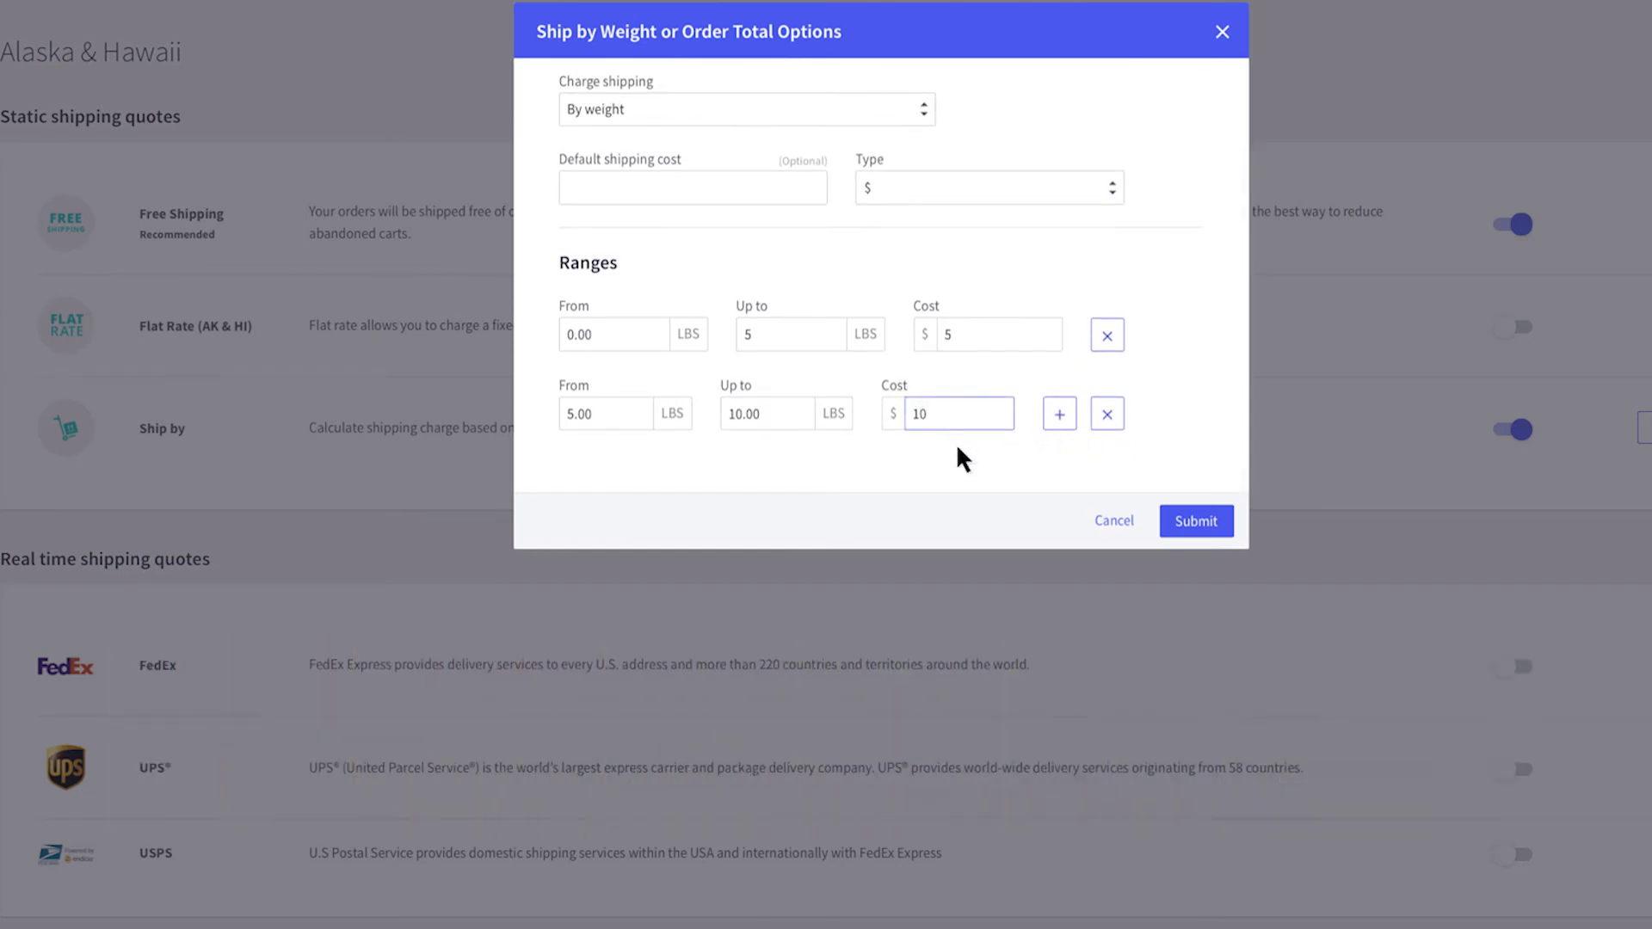
pyautogui.click(962, 467)
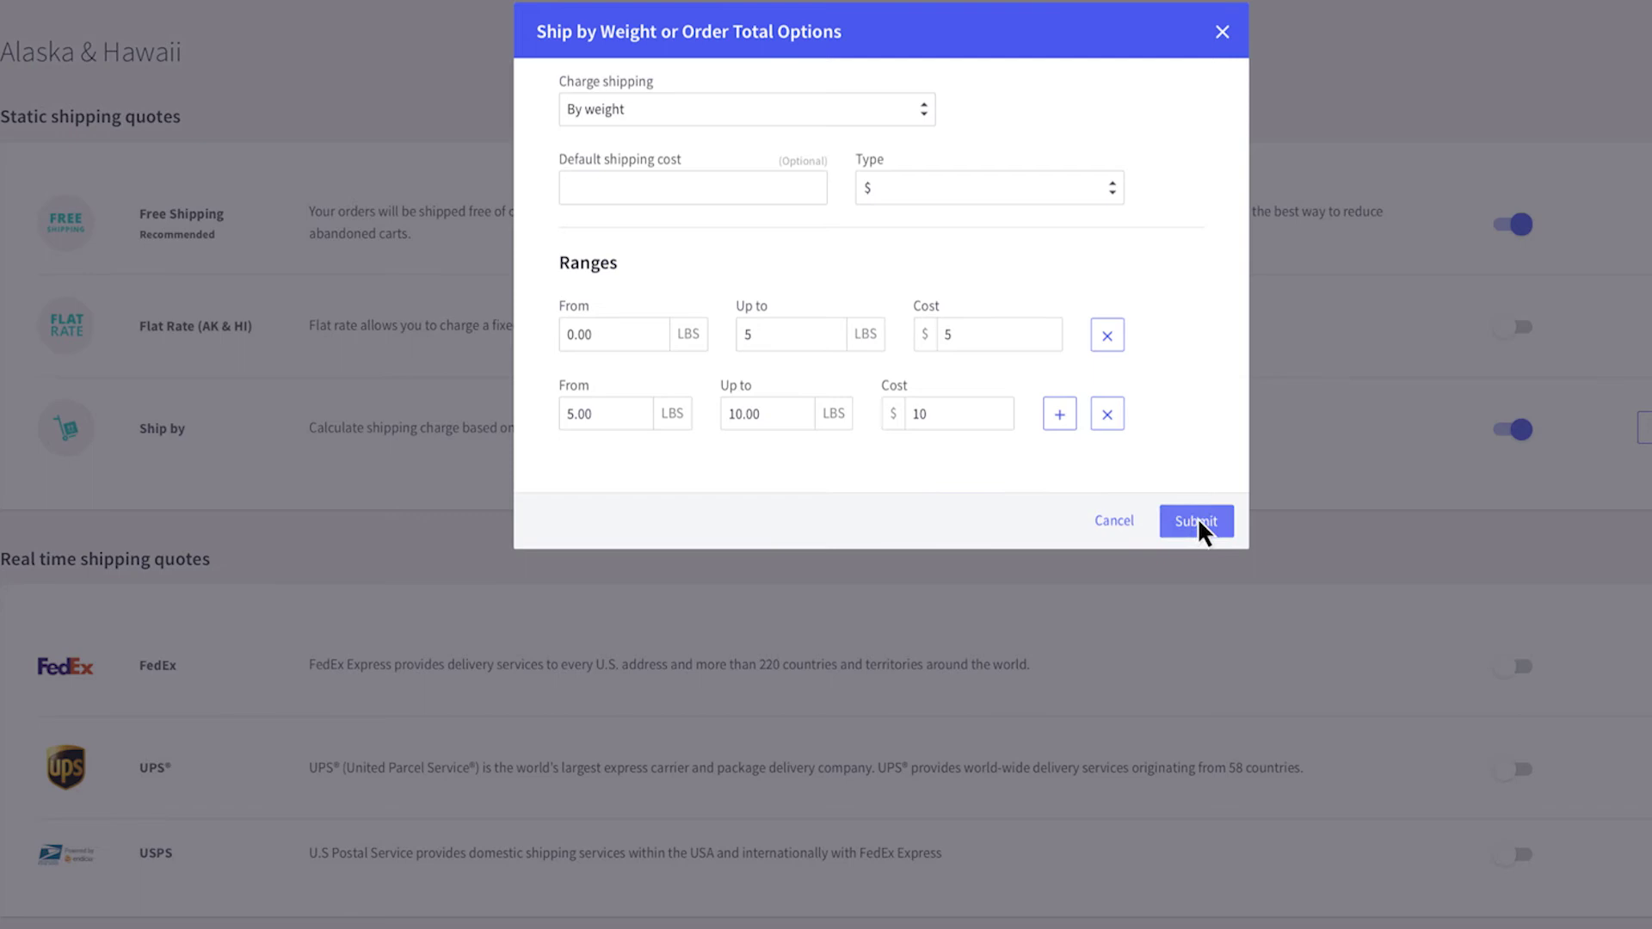
pyautogui.scroll(2, 1167, 431)
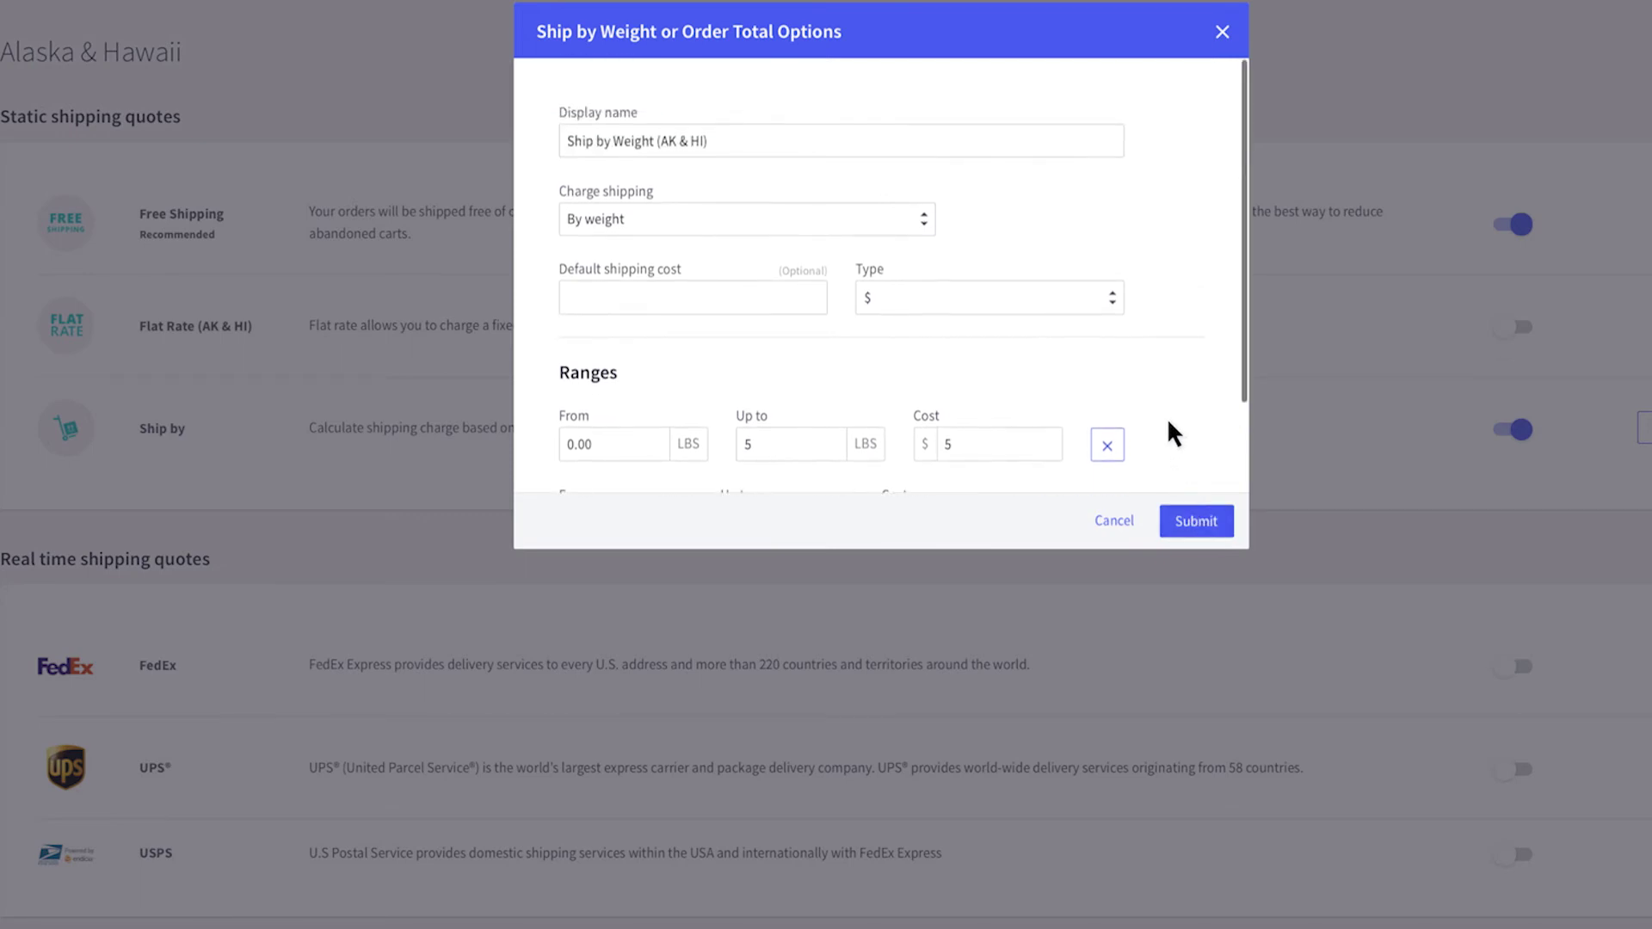
# Charge by order total instead and rename the rate to Standard Shipping (AK & HI)
pyautogui.click(899, 217)
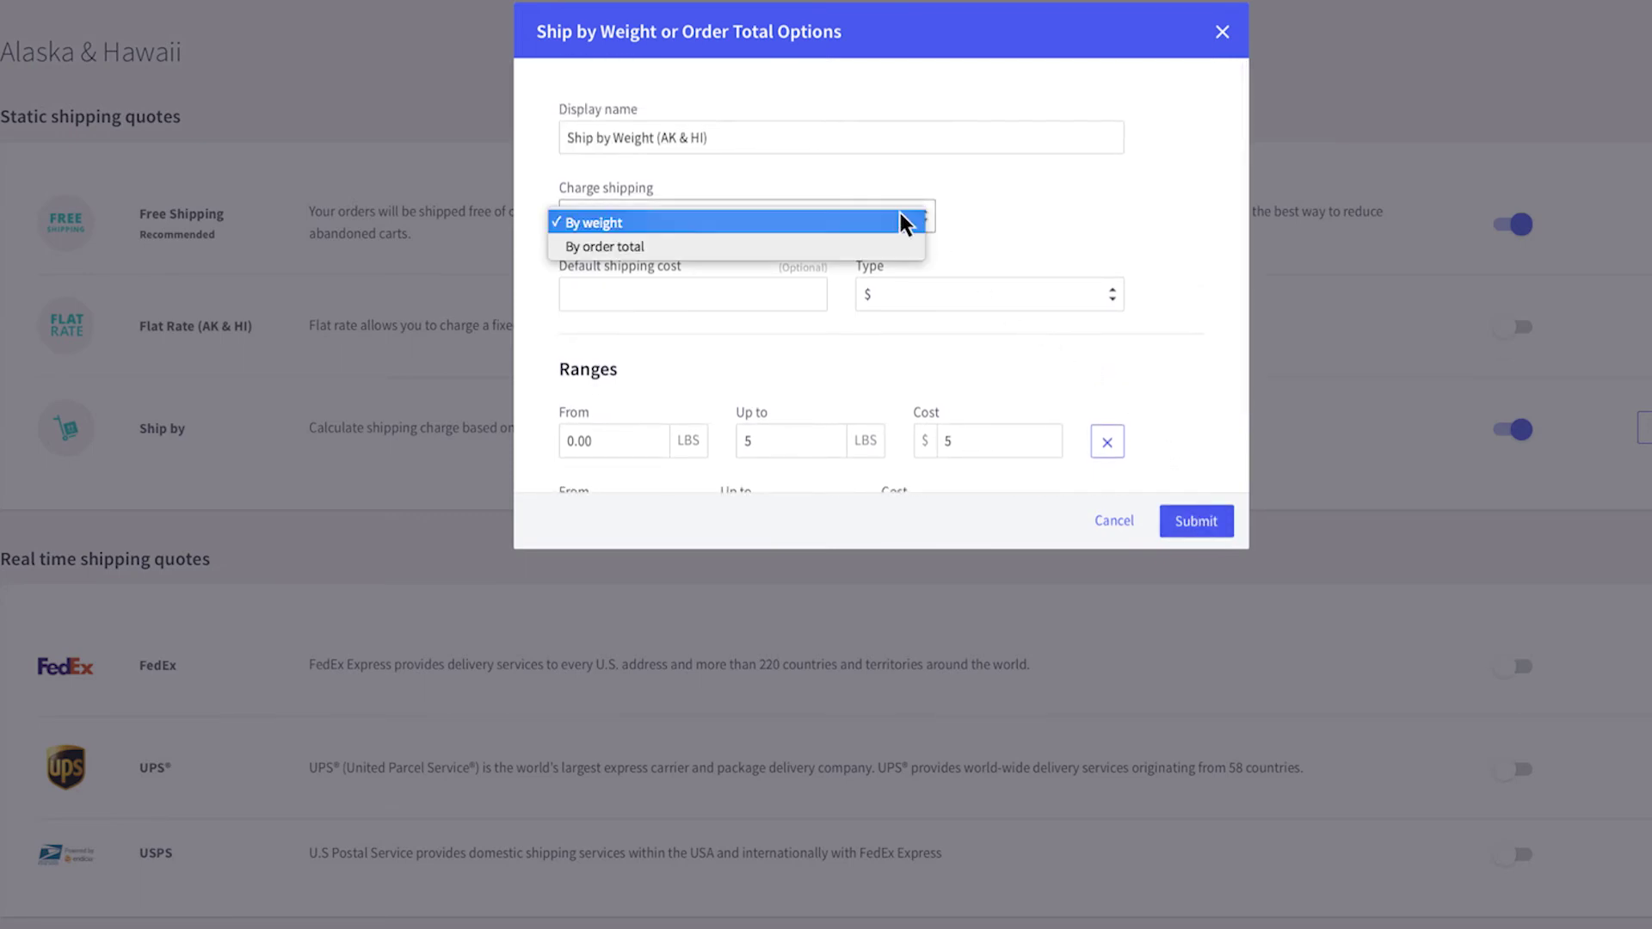
pyautogui.click(862, 244)
pyautogui.click(861, 141)
pyautogui.hotkey('ctrl', 'a')
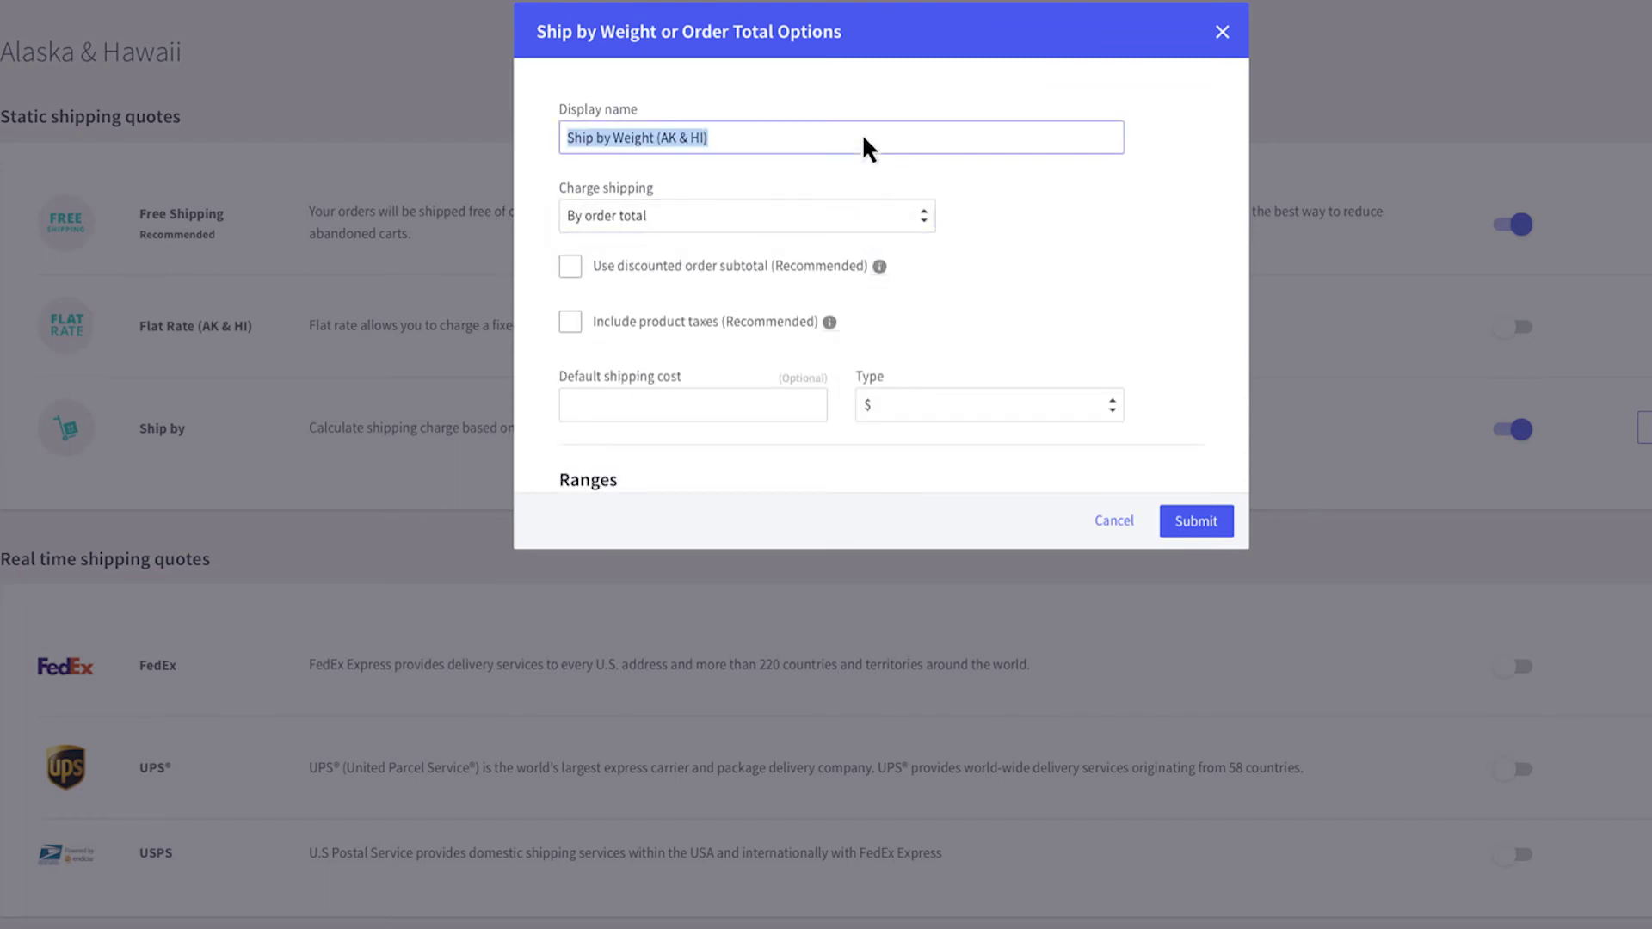
pyautogui.write('Standard Shipping (AK ')
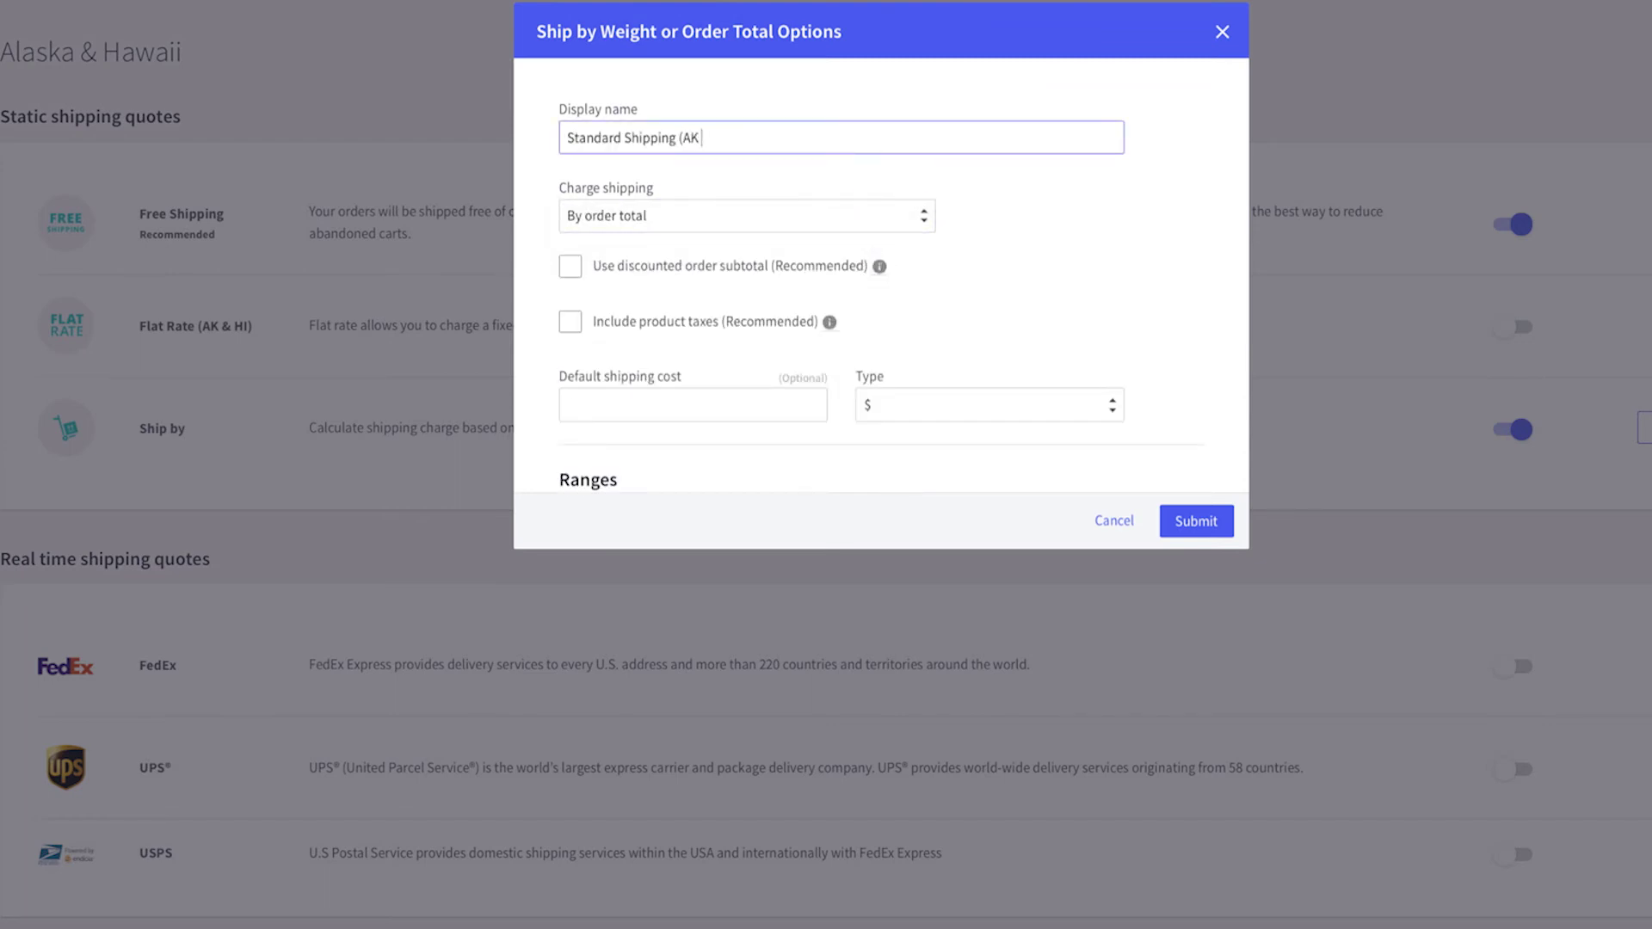
pyautogui.write('& HI)')
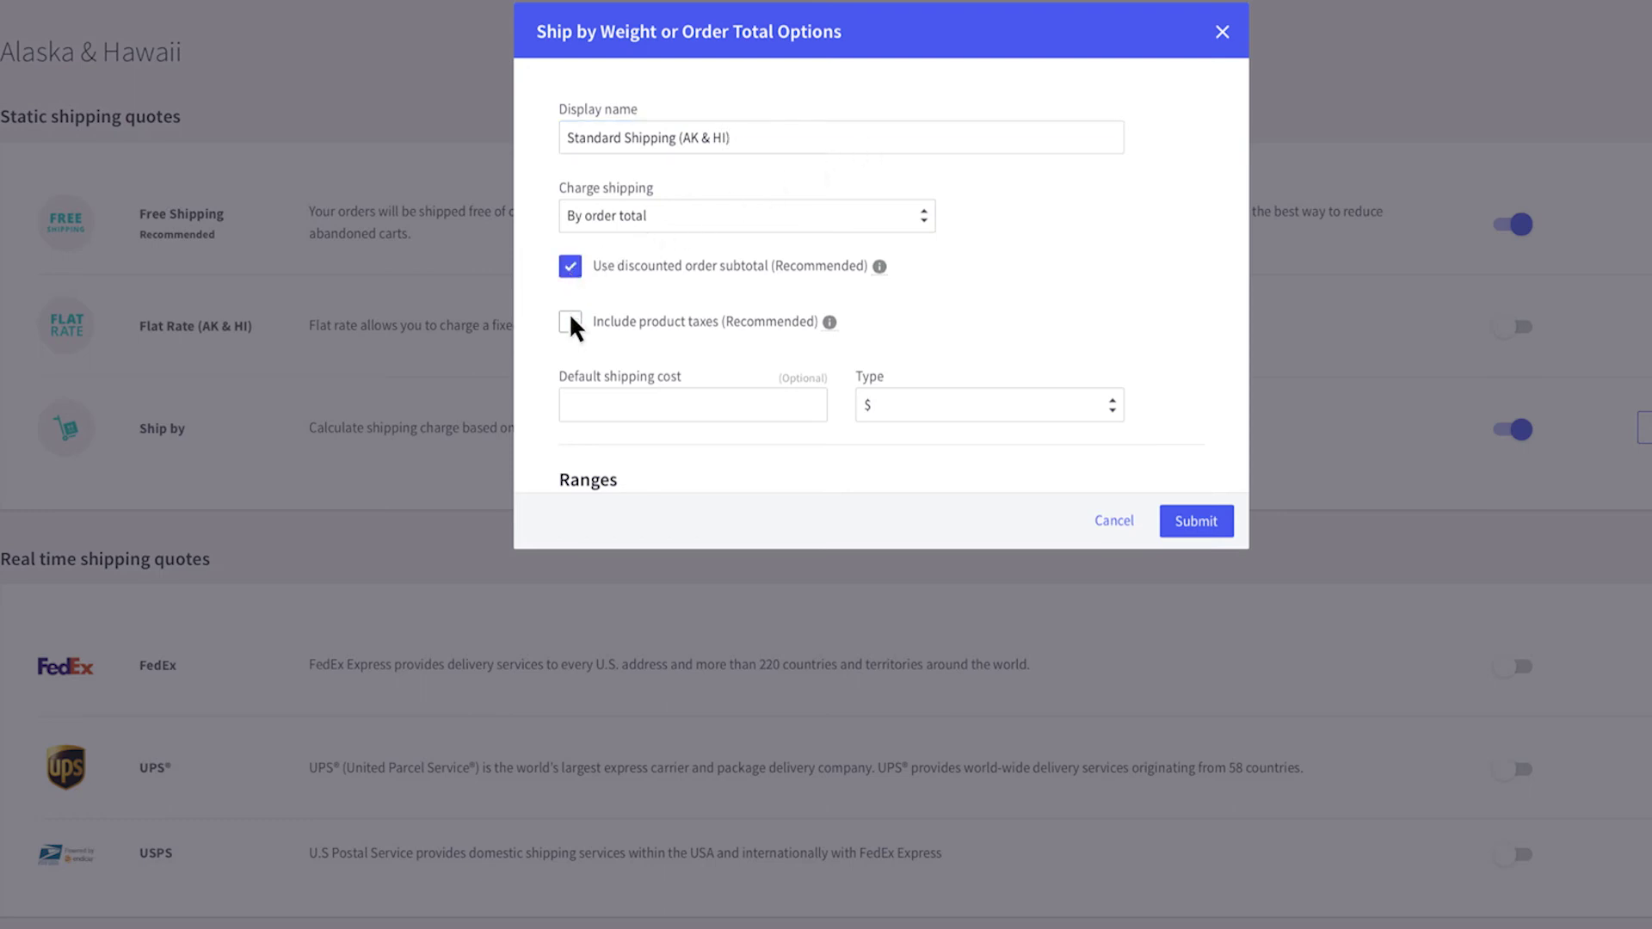
pyautogui.scroll(-2, 569, 314)
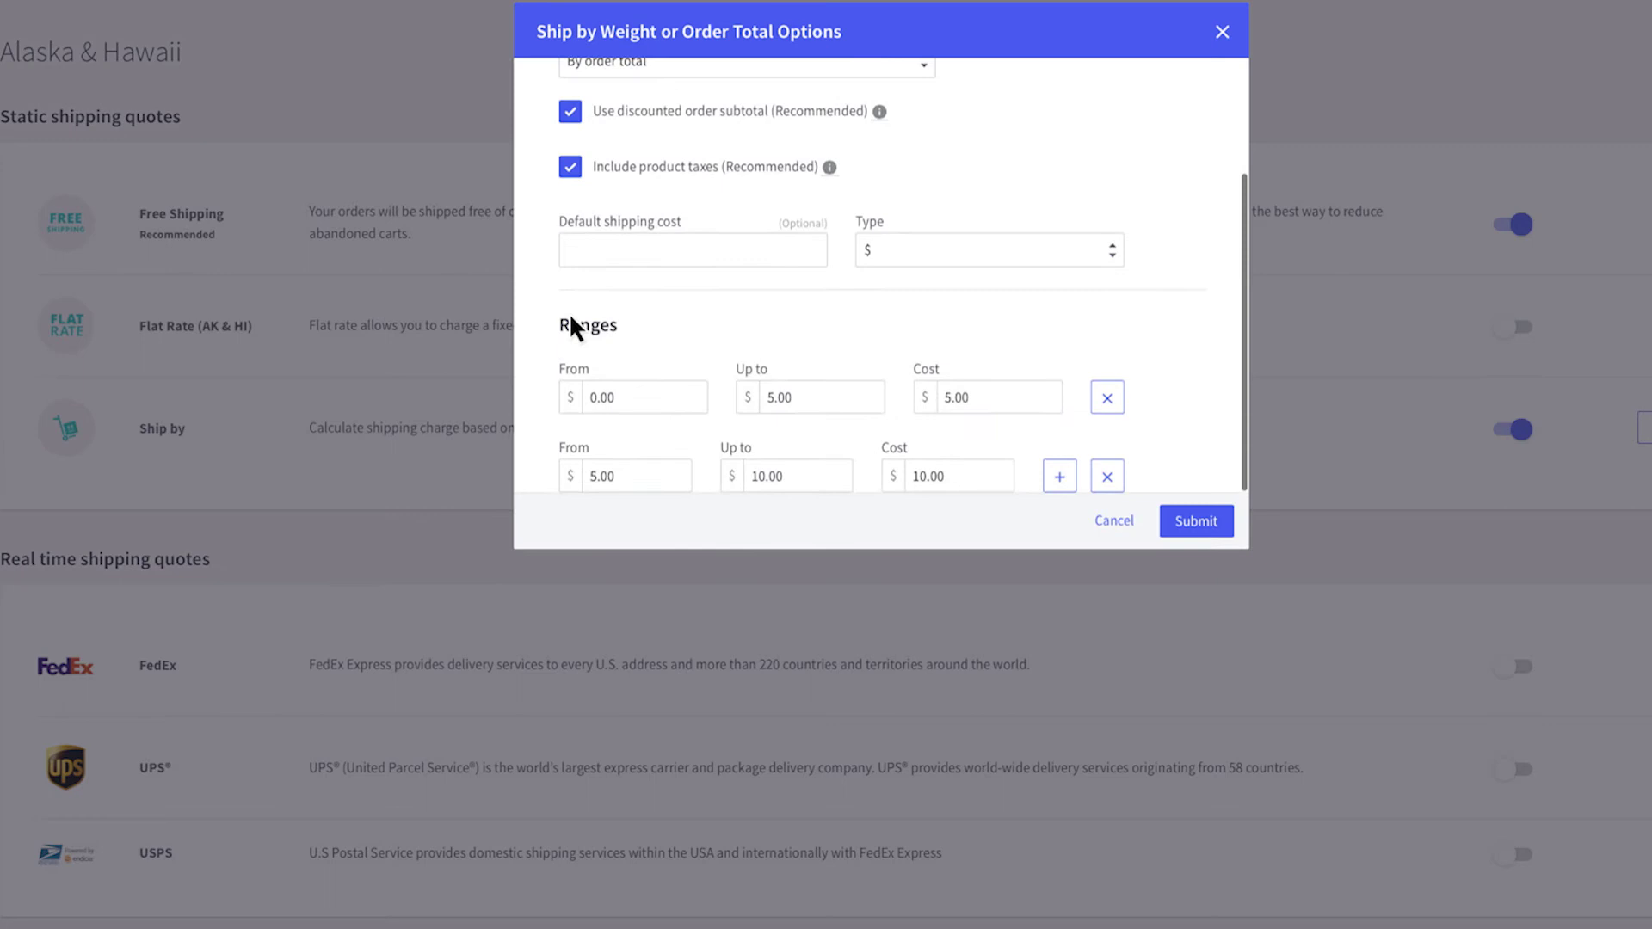
# Set order-total ranges: $0–50 costs $10, $50–100 costs $5
pyautogui.doubleClick(818, 389)
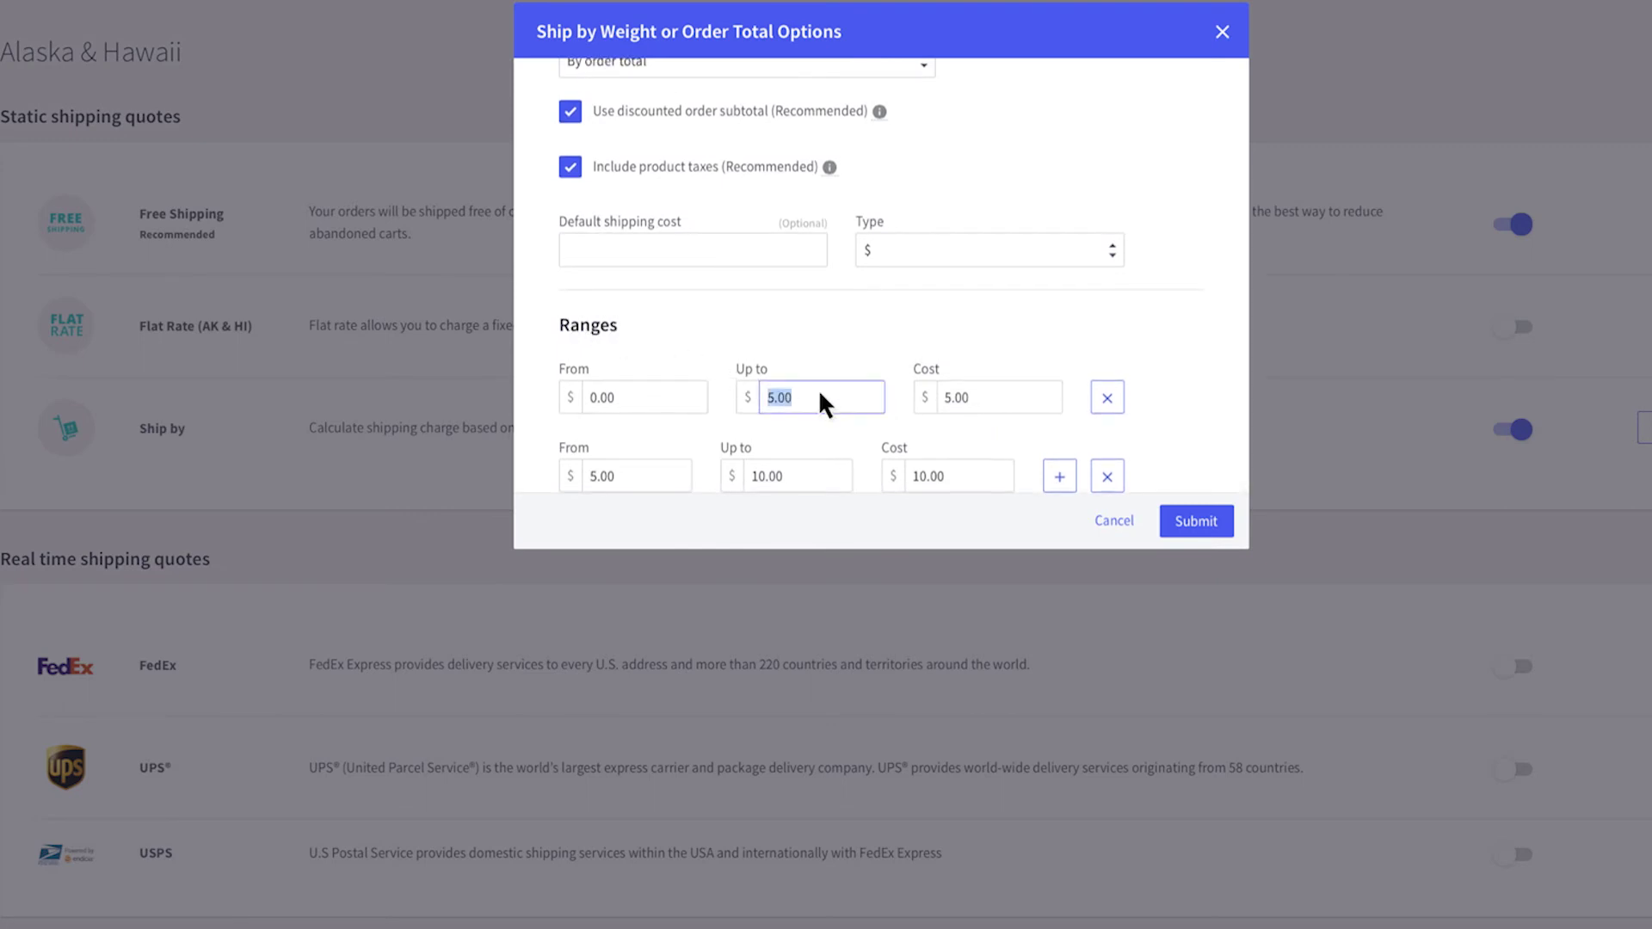
pyautogui.write('50')
pyautogui.press('Tab')
pyautogui.write('1')
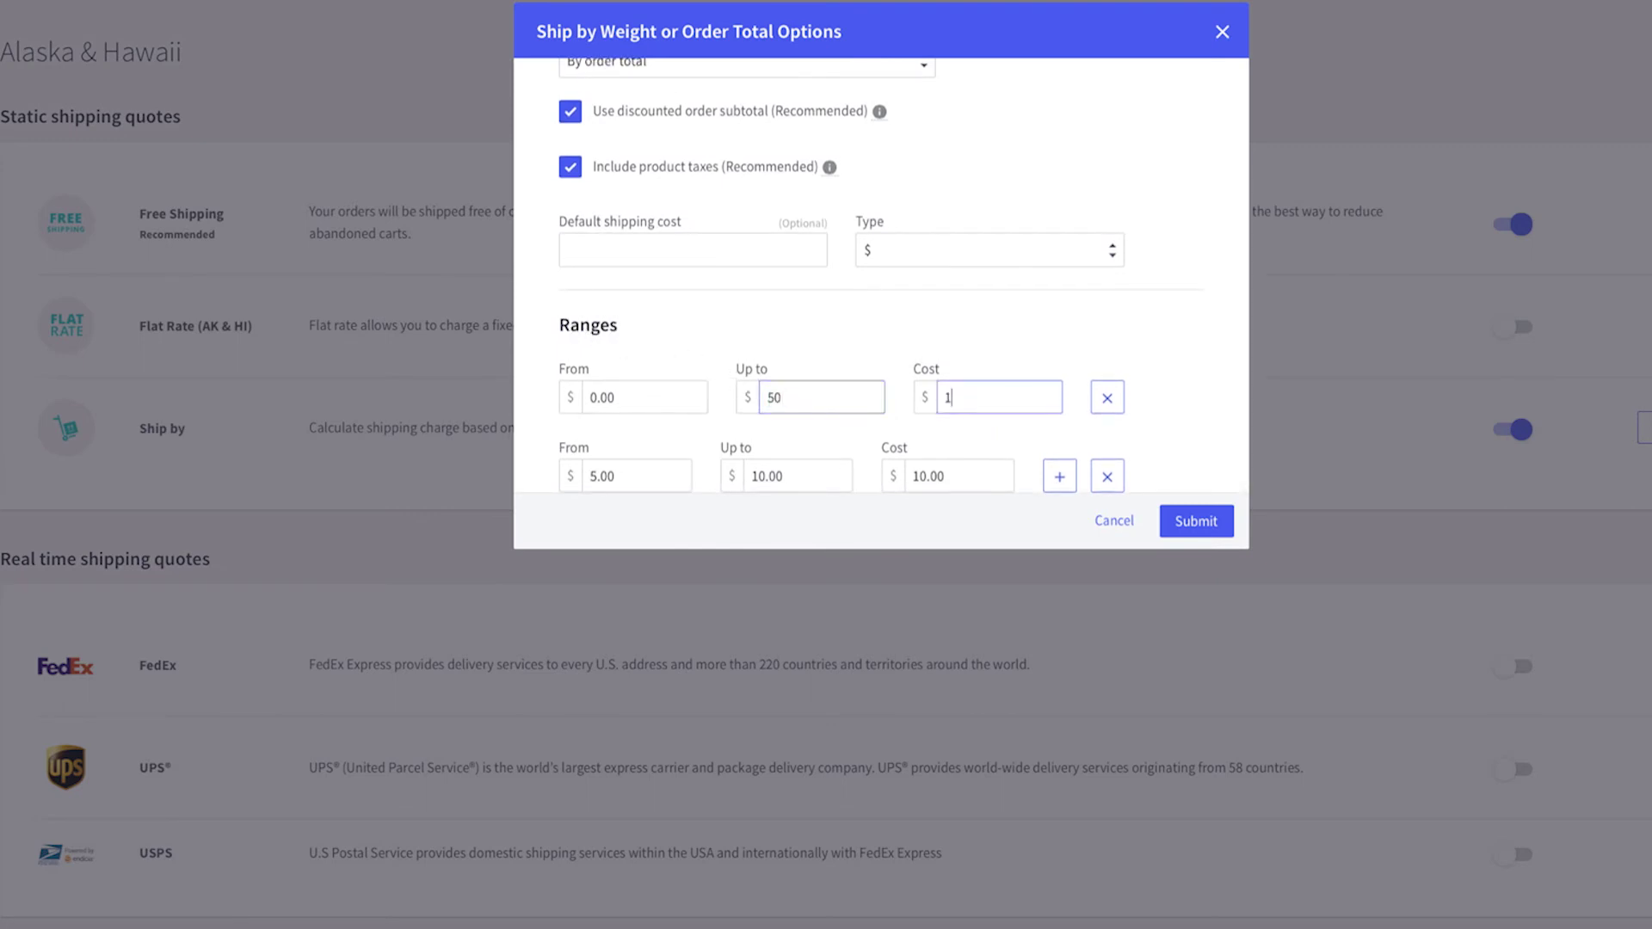
pyautogui.write('0')
pyautogui.scroll(-1, 819, 401)
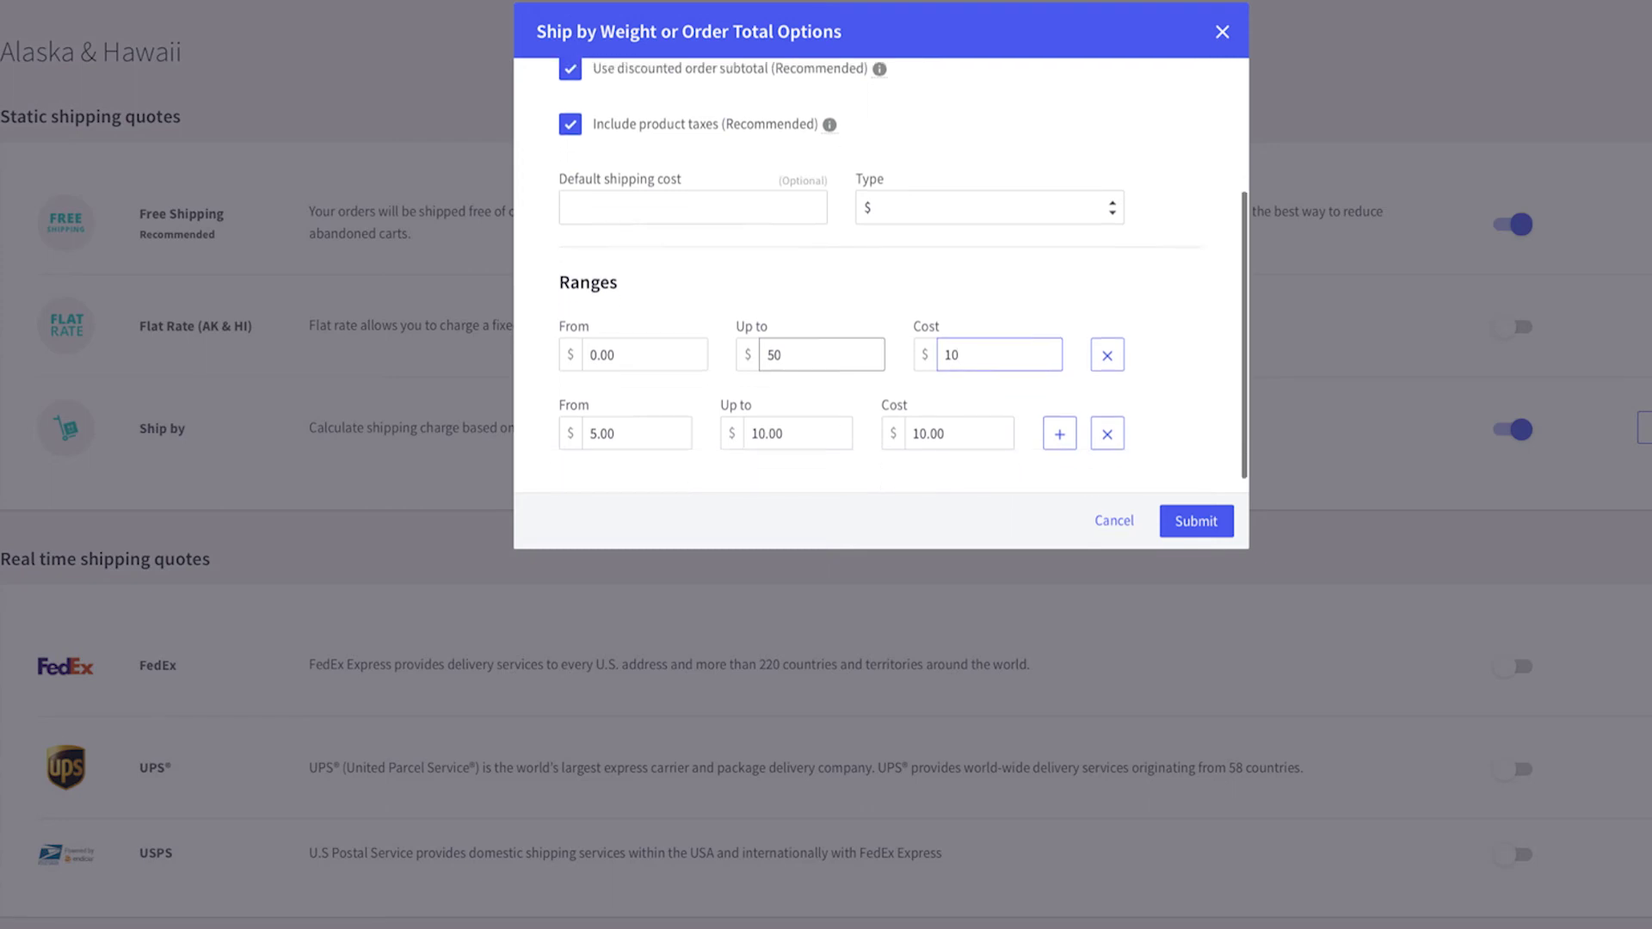
pyautogui.press('Tab')
pyautogui.press('Tab')
pyautogui.write('50')
pyautogui.press('Tab')
pyautogui.write('1')
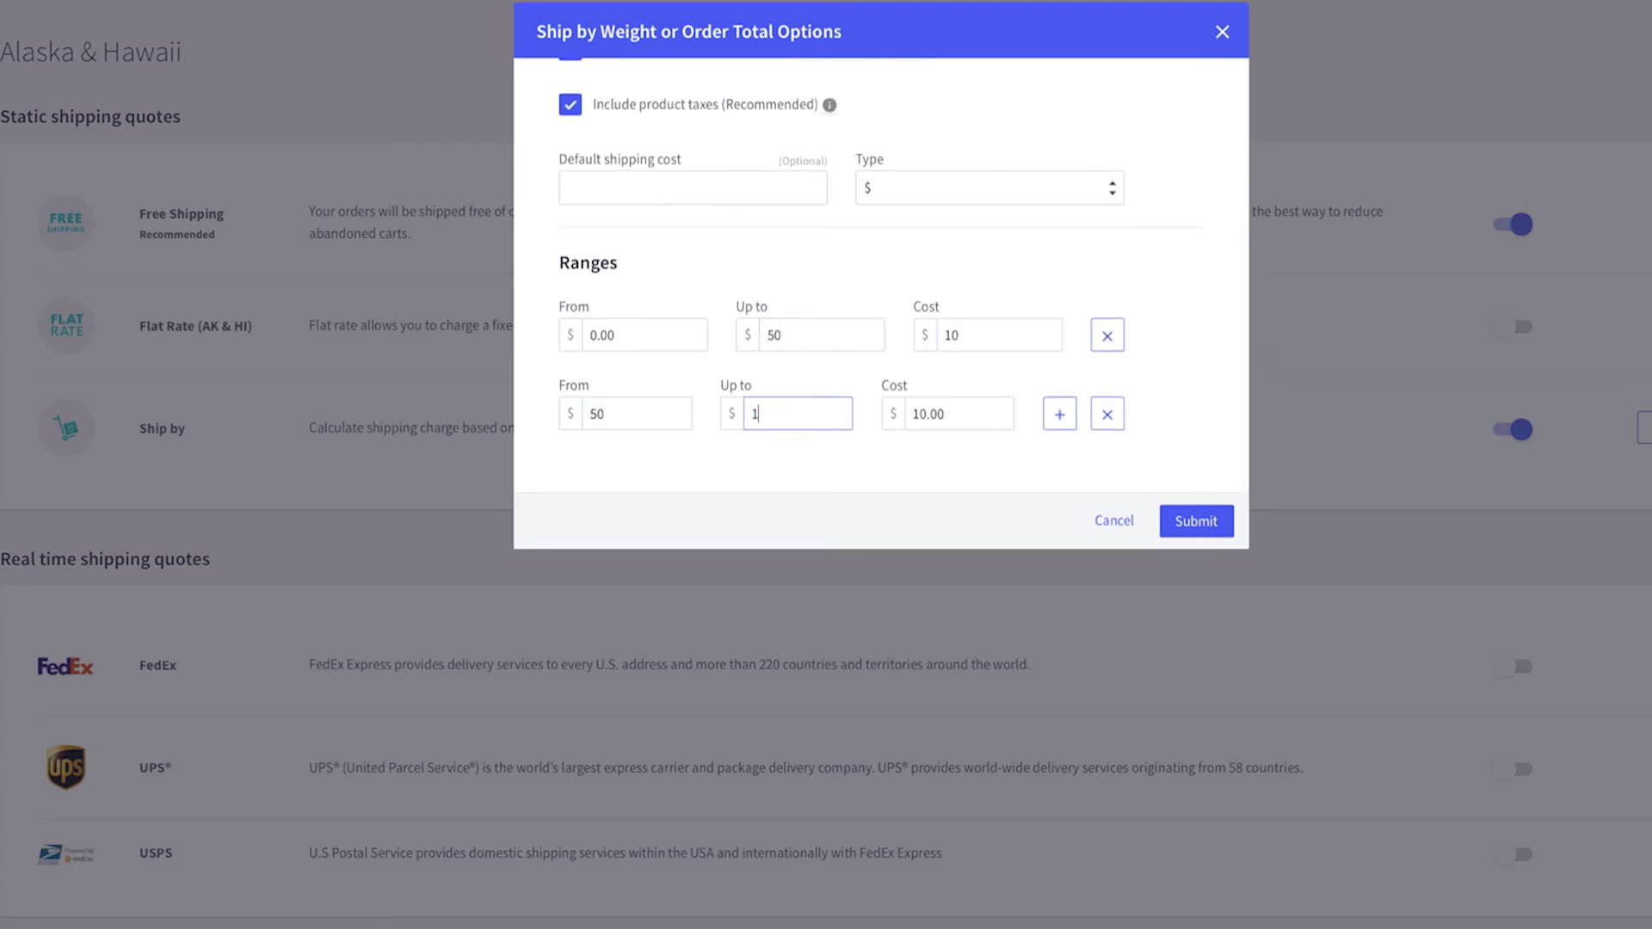
pyautogui.write('00')
pyautogui.press('Tab')
pyautogui.write('5')
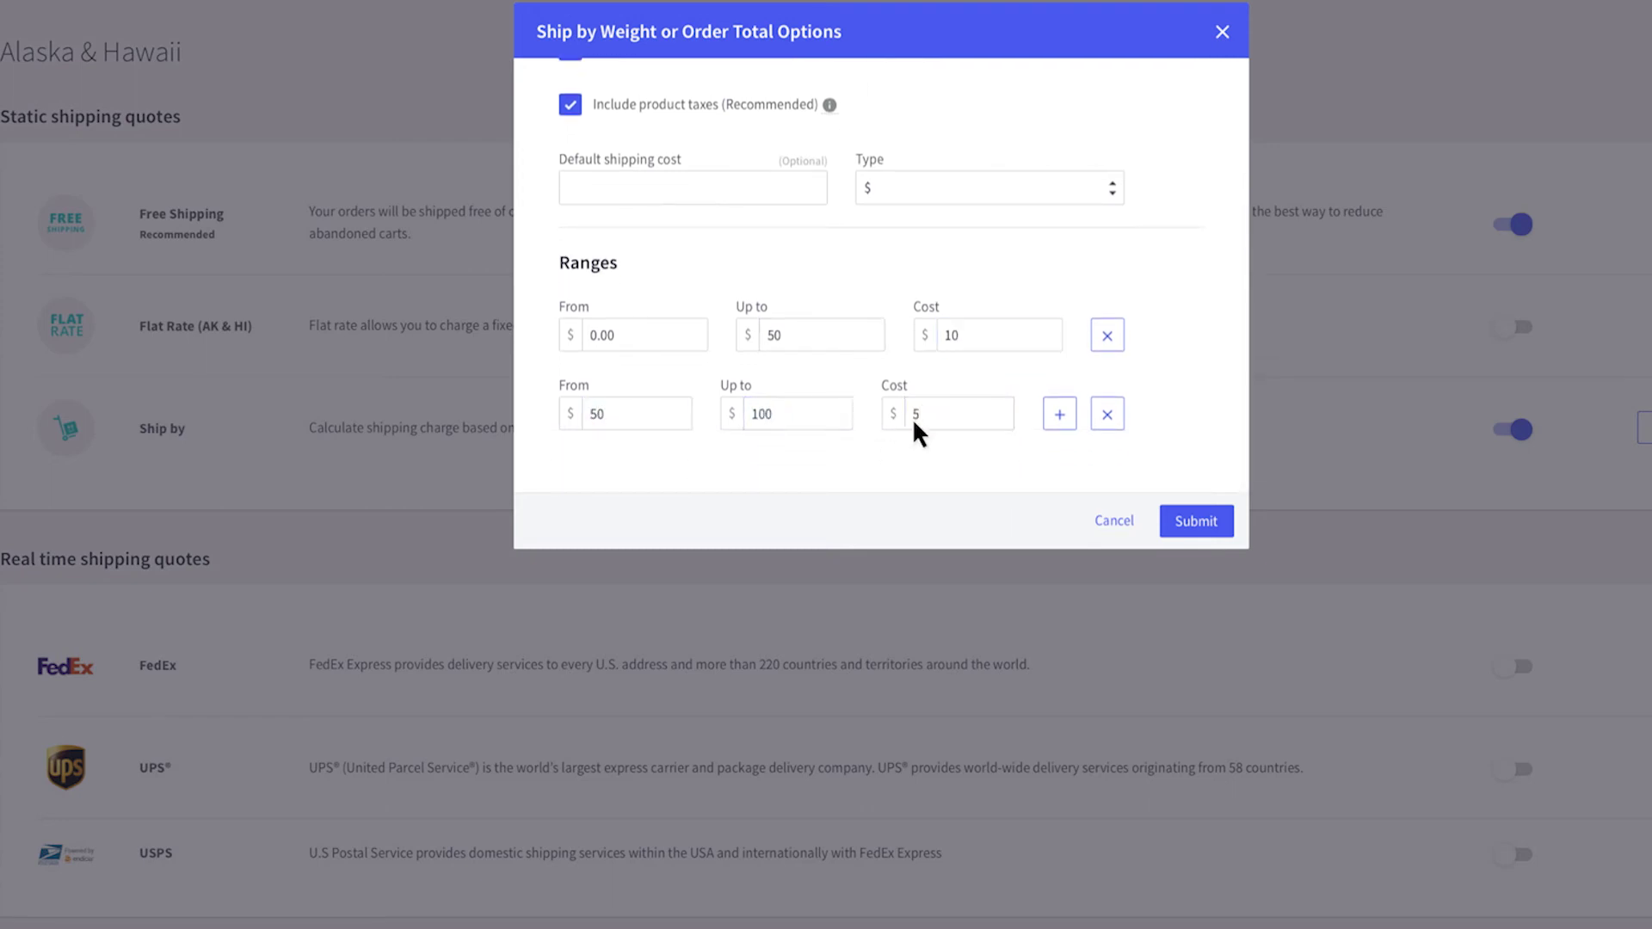
# Save the order-total ranges, then review the zone's Handling fee settings without changes
pyautogui.click(1199, 520)
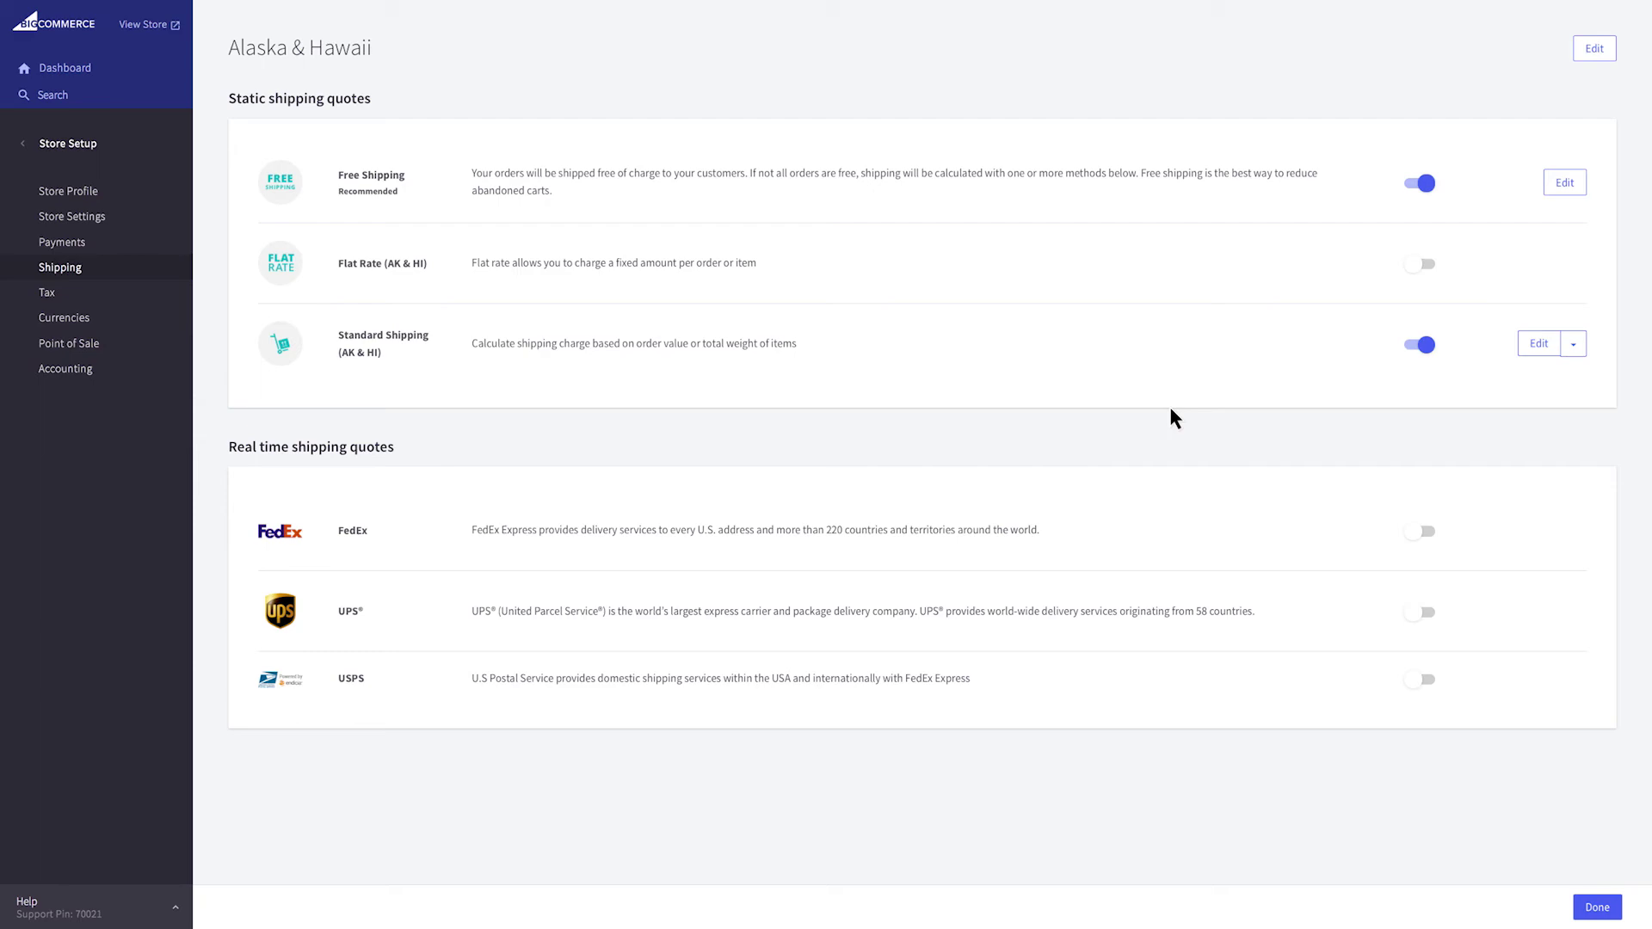
pyautogui.click(1595, 50)
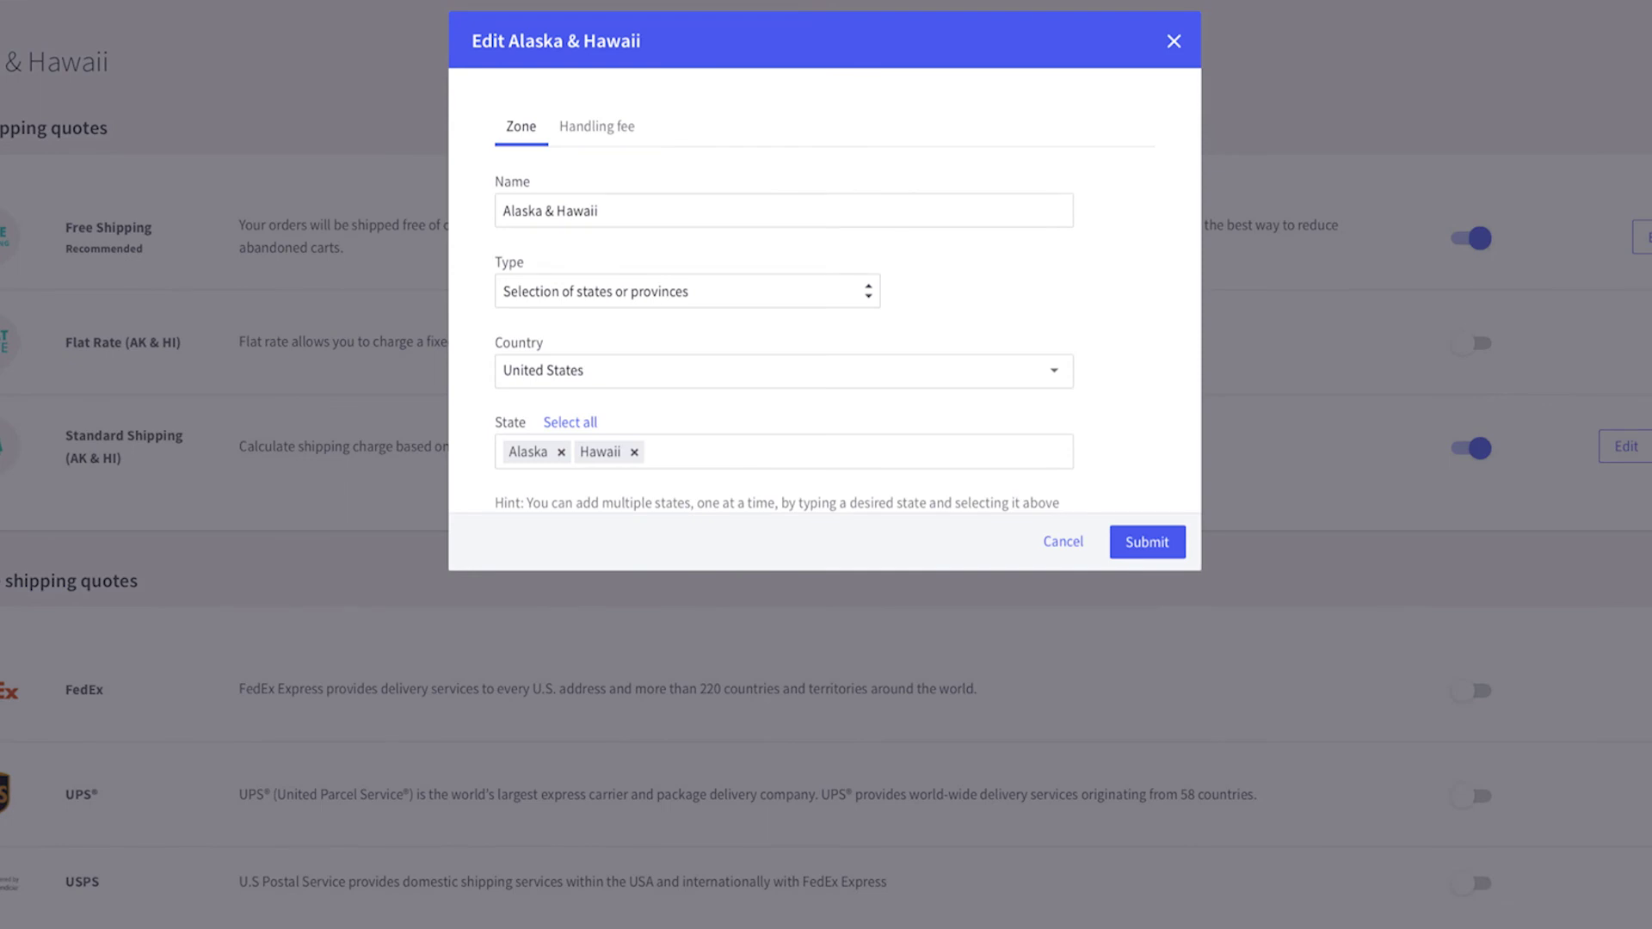
pyautogui.click(597, 124)
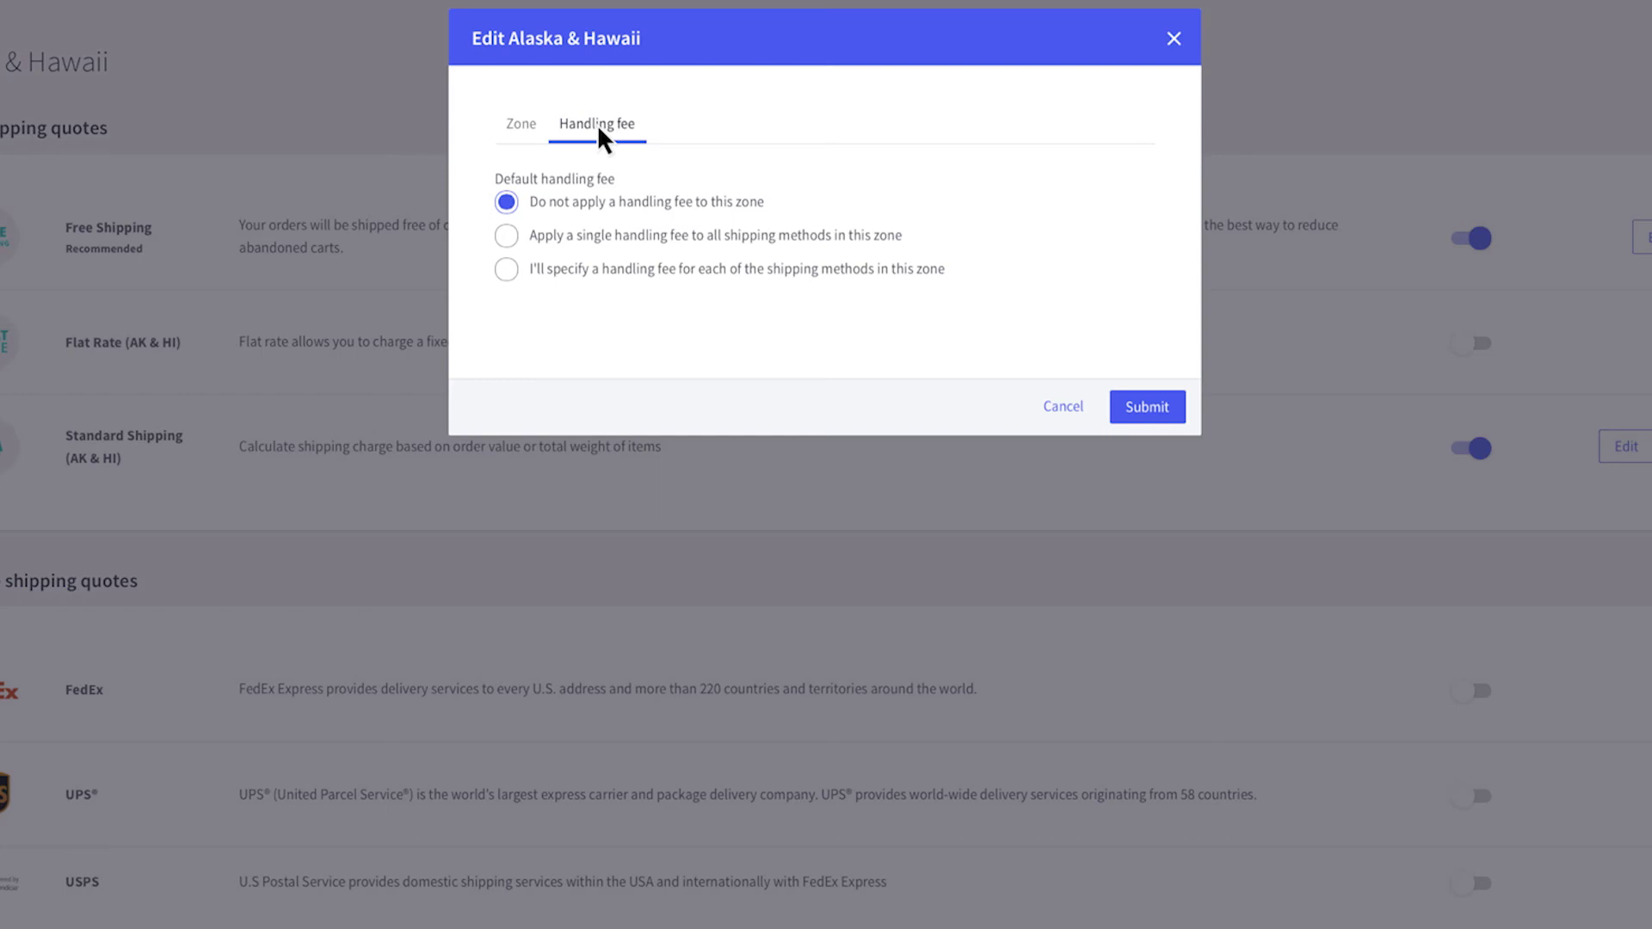
pyautogui.click(1173, 38)
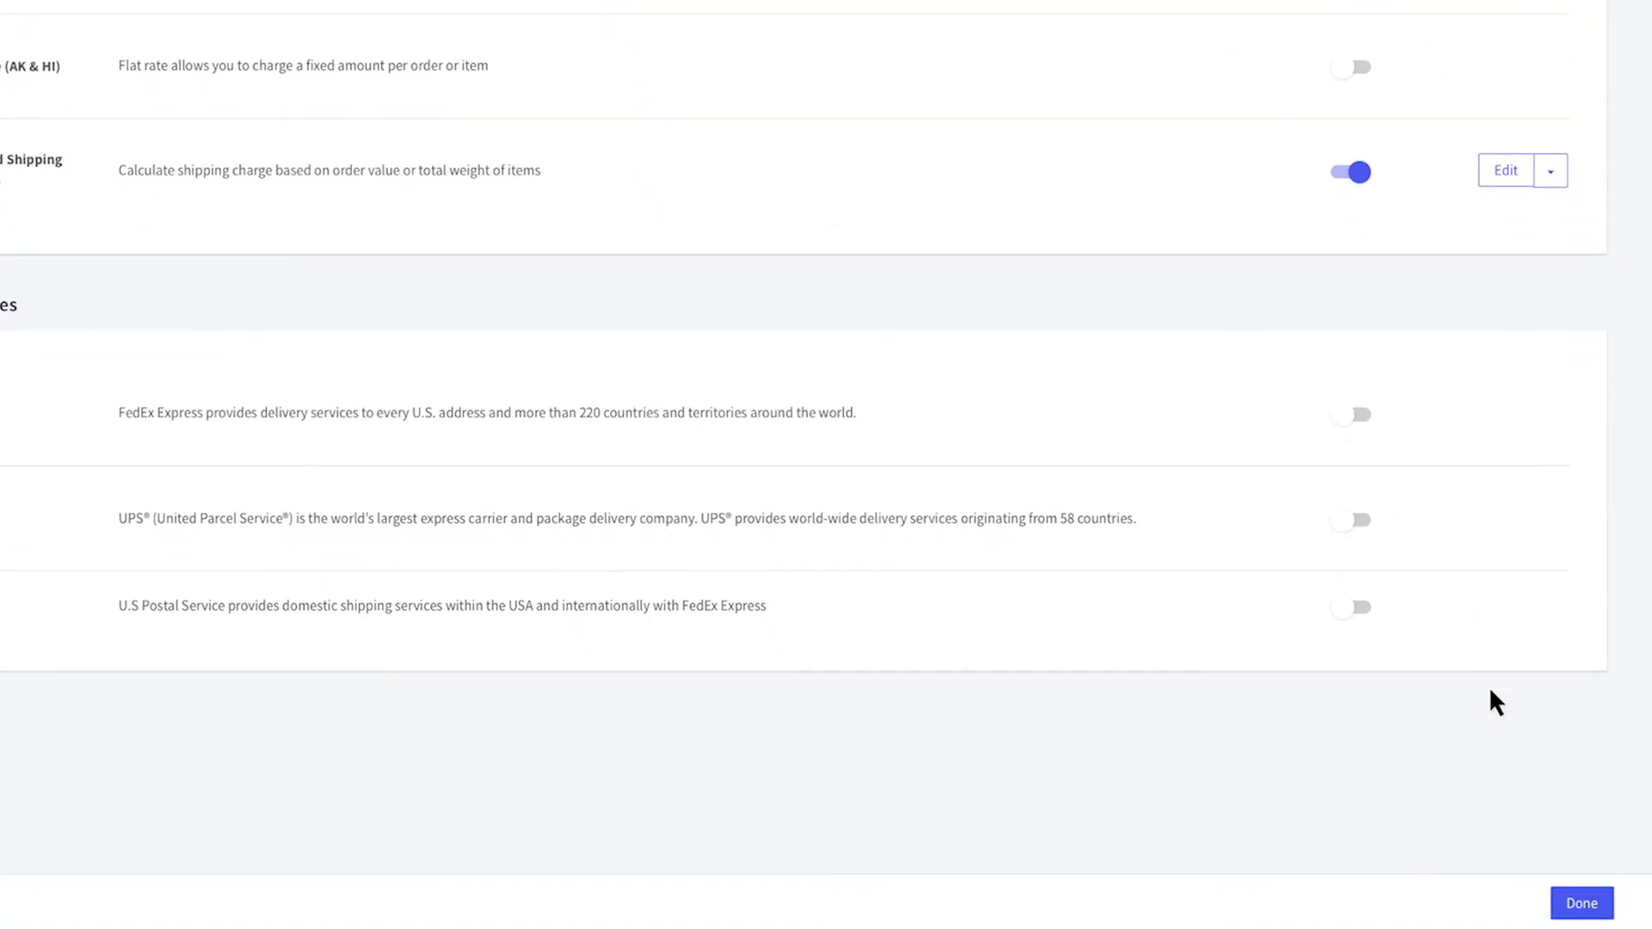
# Create Austin Local Pick Up as an advanced-selection US zone for postcodes 78620 and 787*
pyautogui.click(1588, 904)
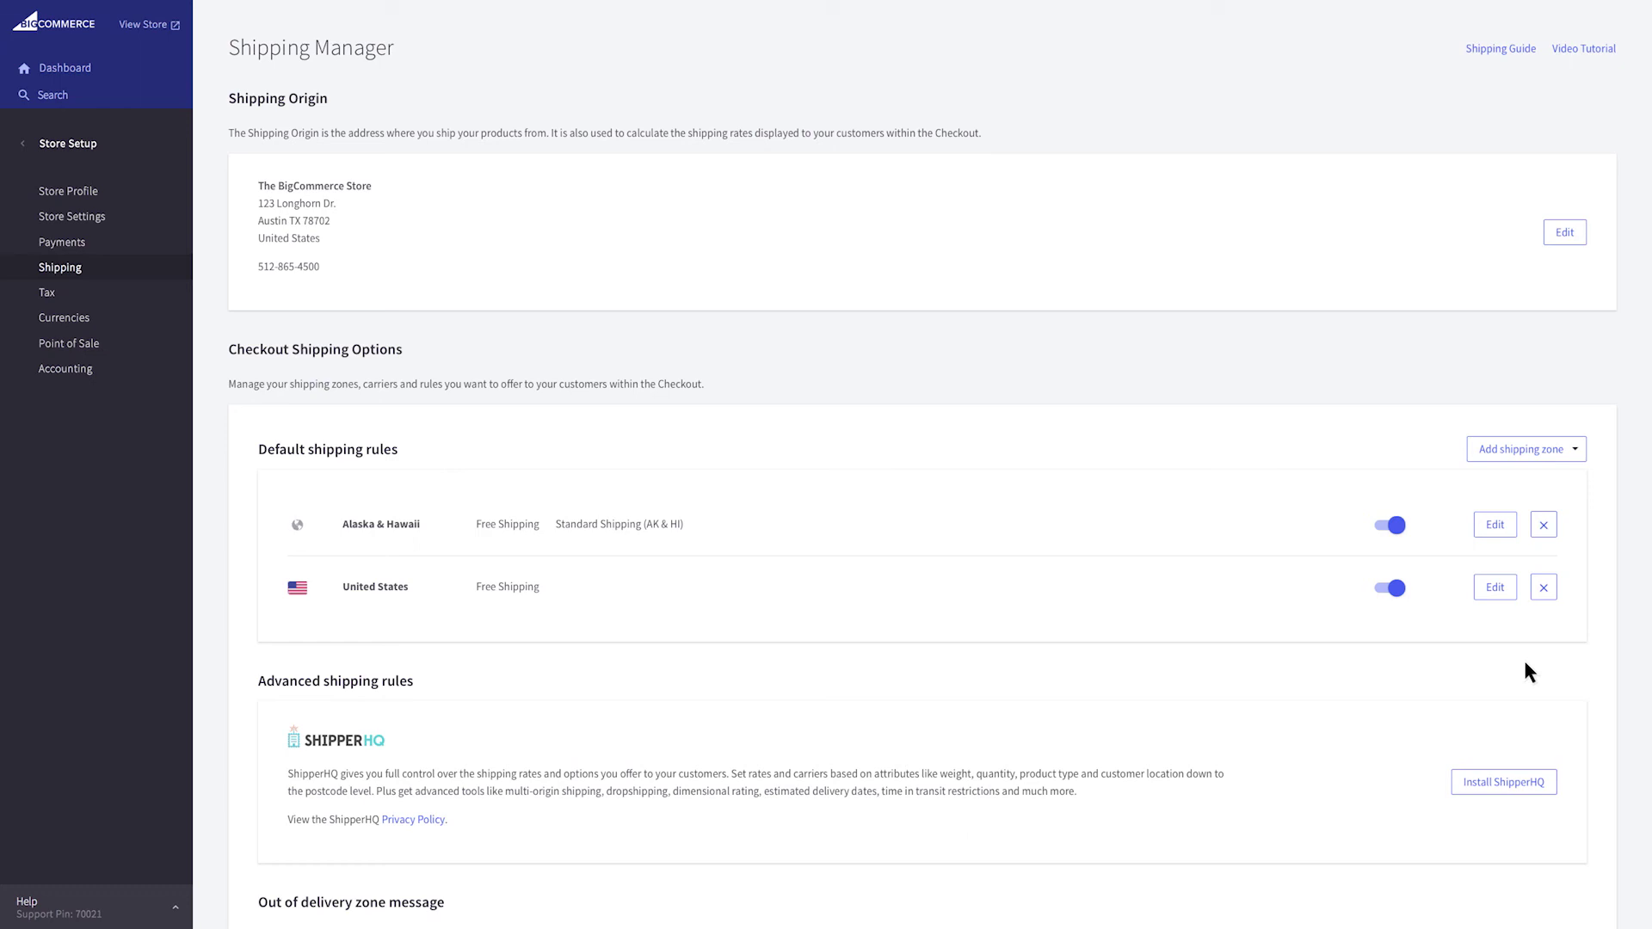
pyautogui.click(1571, 446)
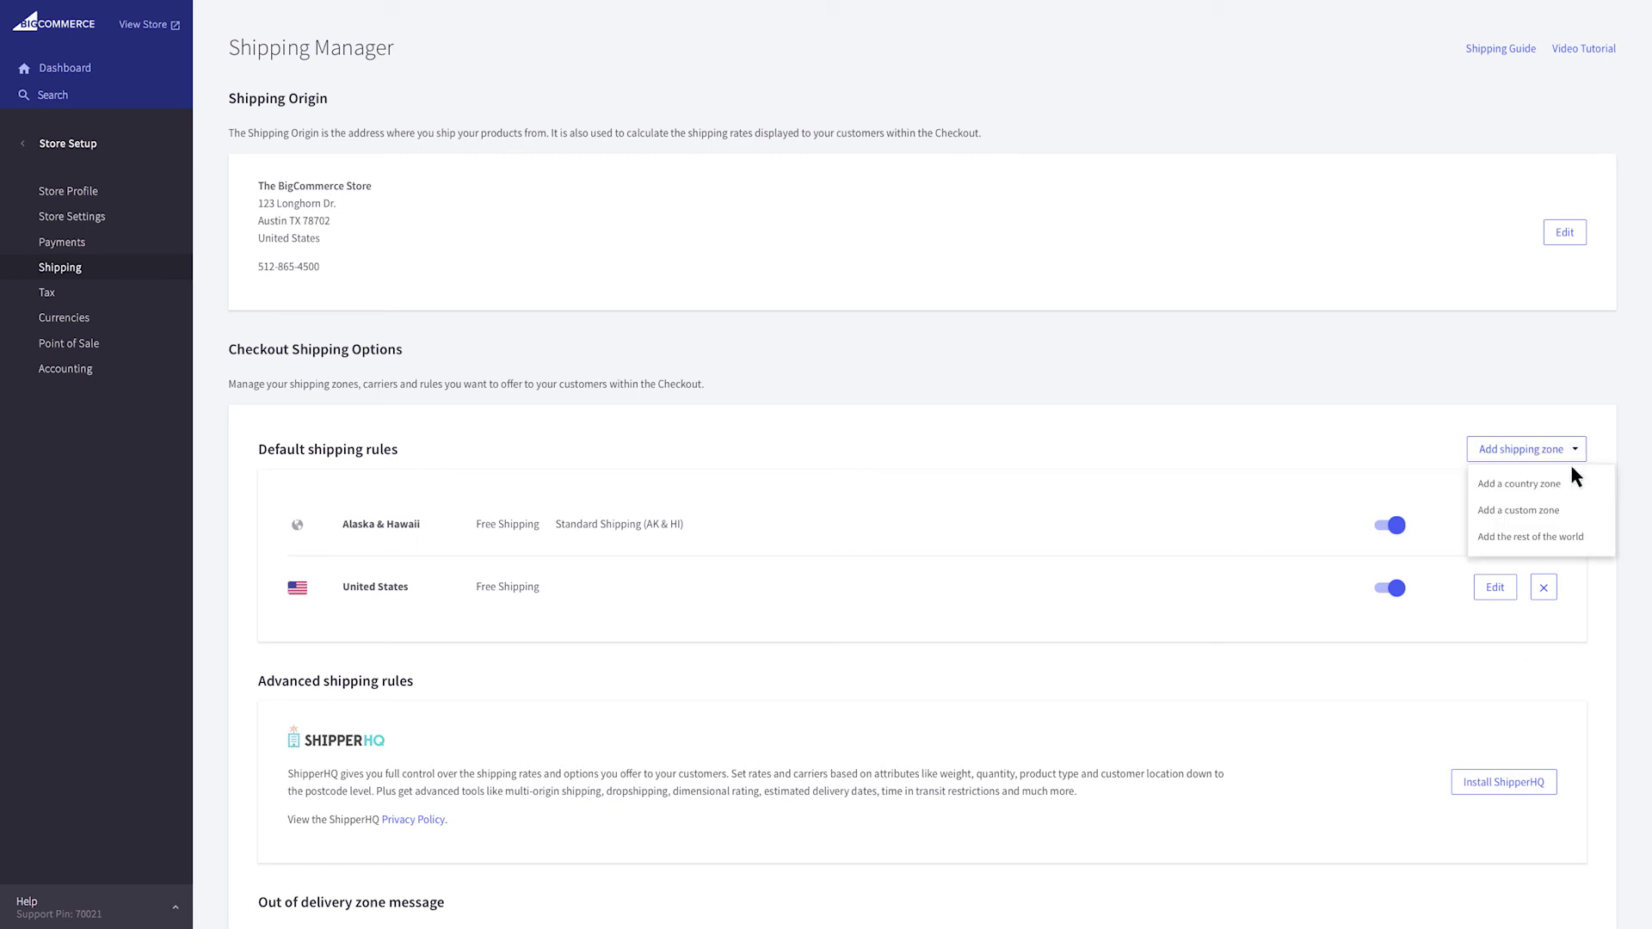
pyautogui.click(1570, 510)
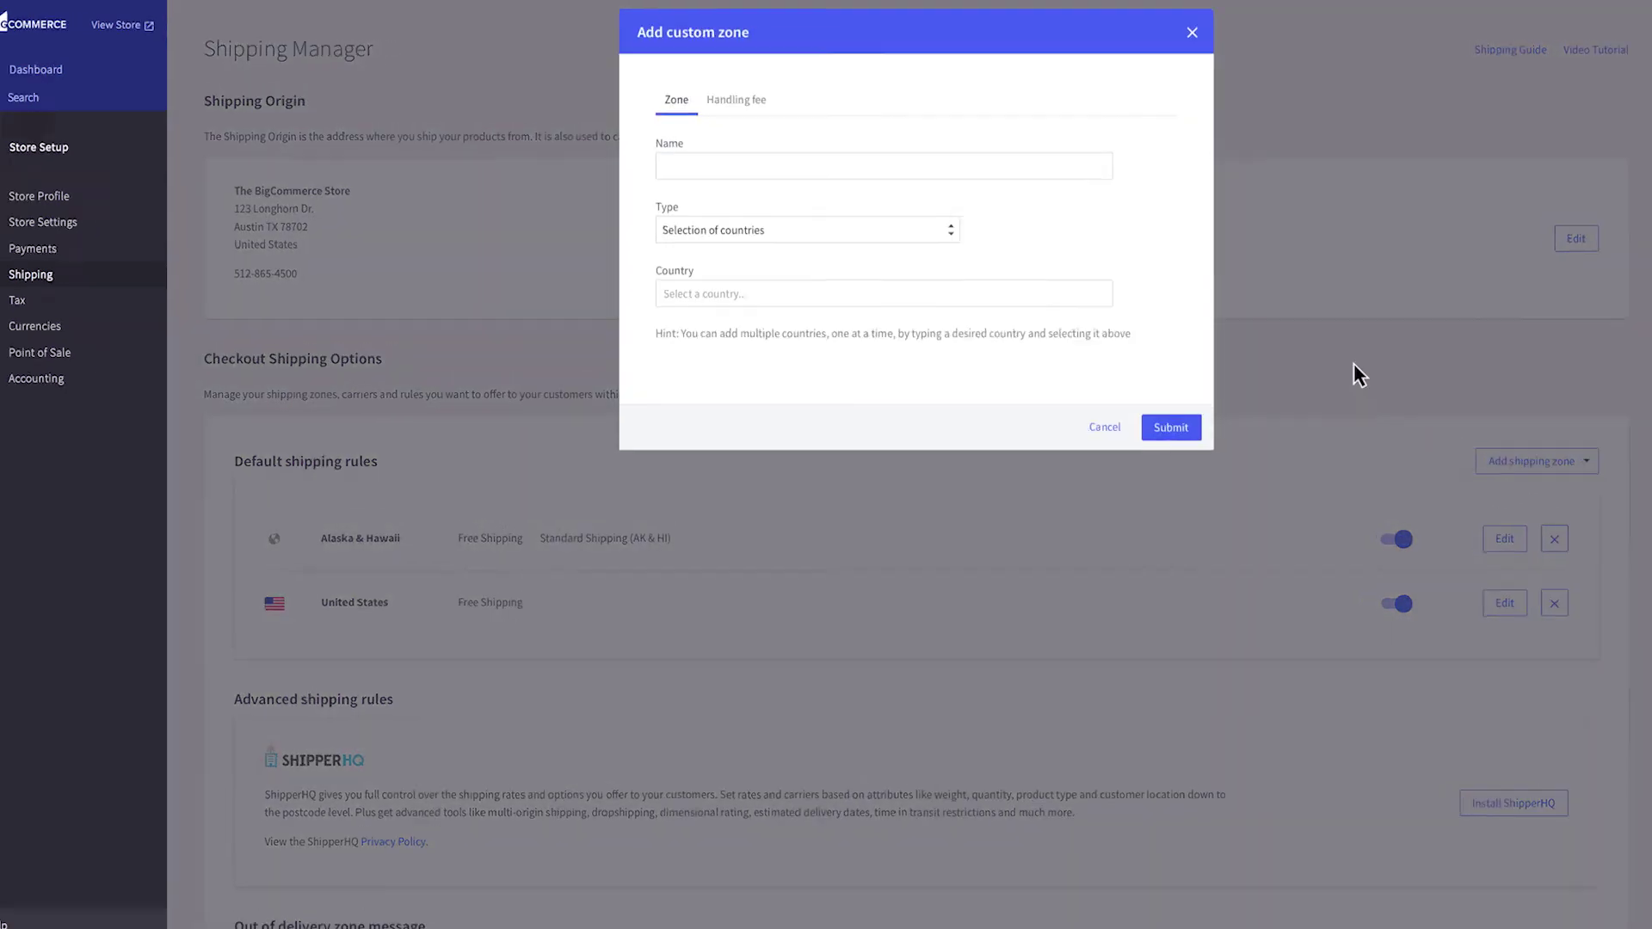
pyautogui.write('Austin')
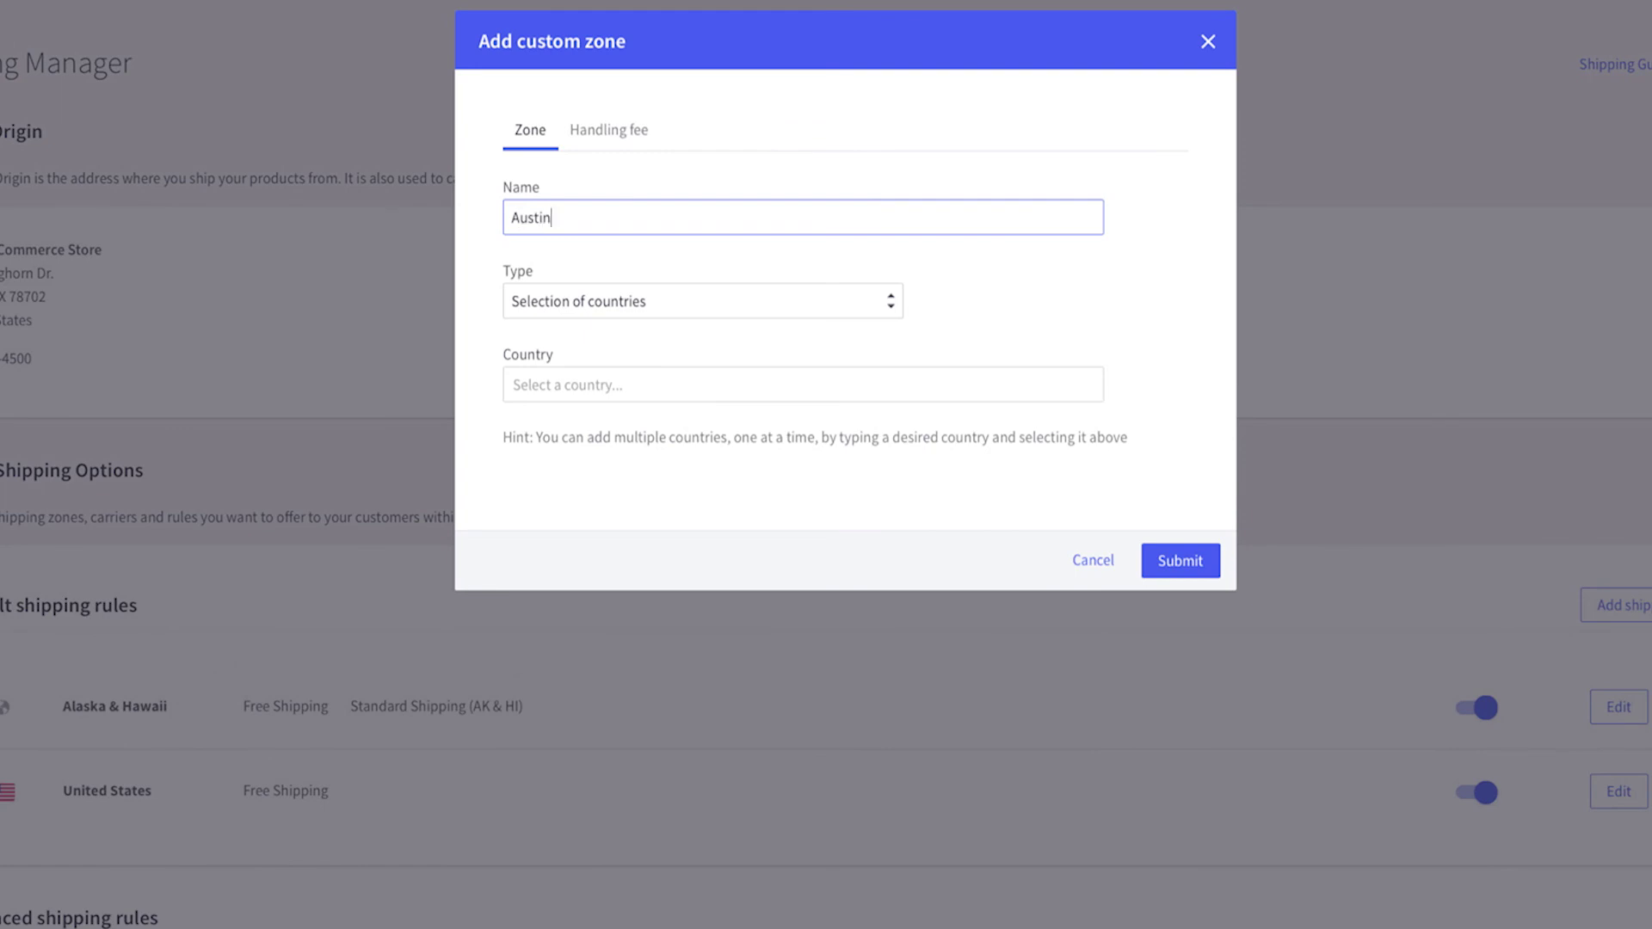
pyautogui.write(' Local Pick Up')
pyautogui.click(879, 294)
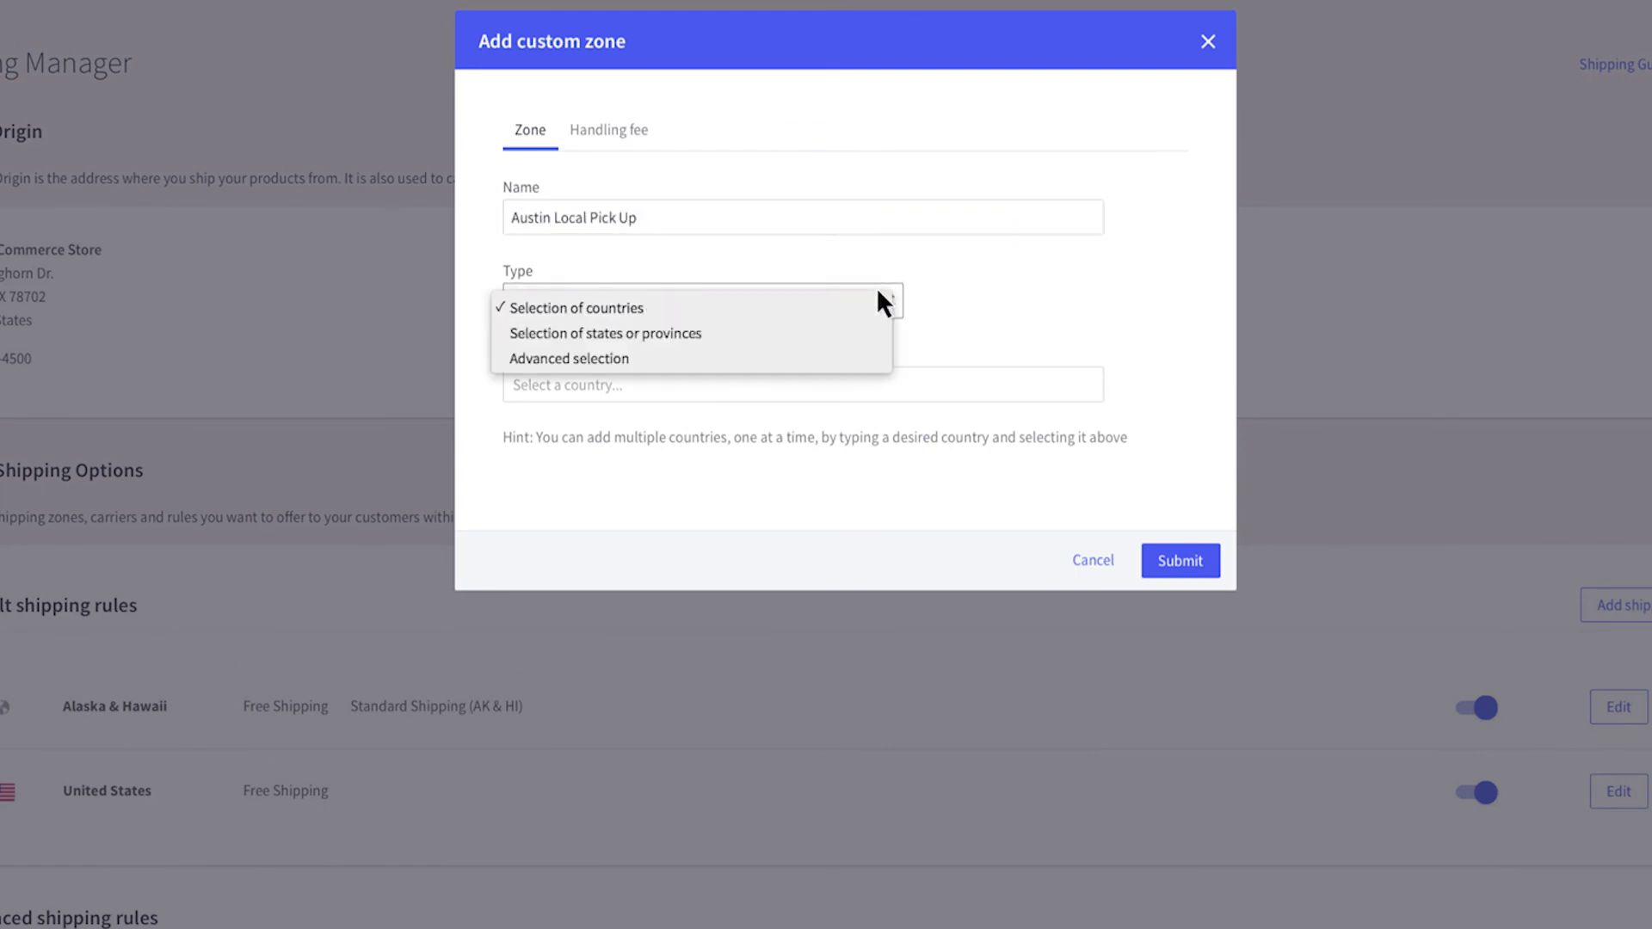
pyautogui.click(798, 359)
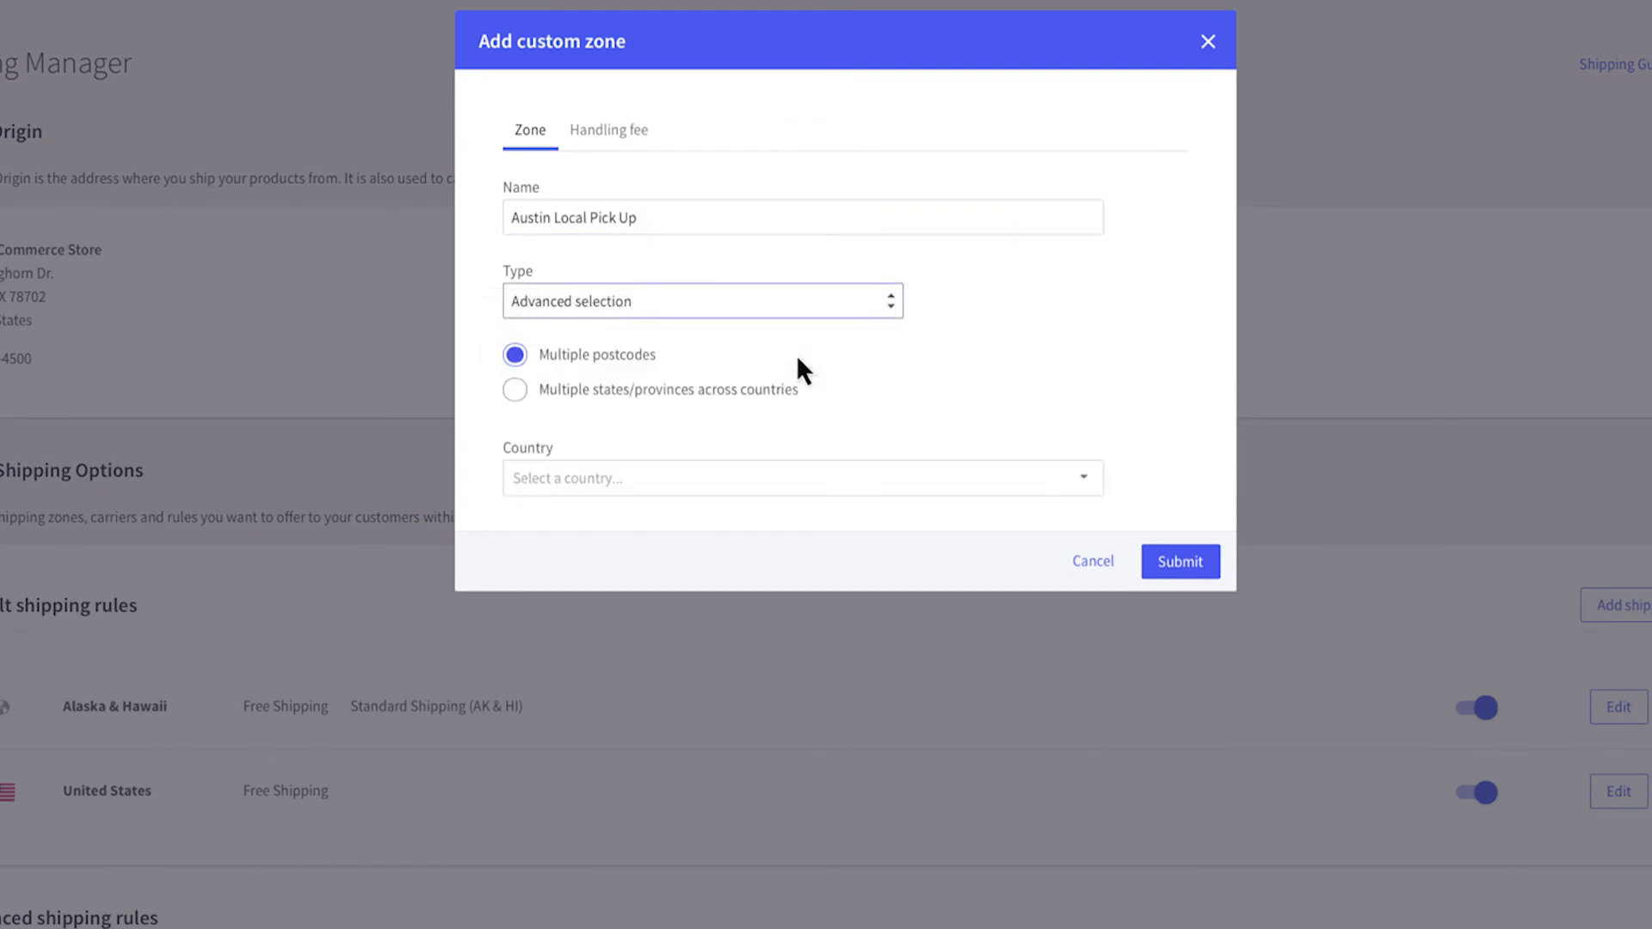
pyautogui.click(796, 478)
pyautogui.write('unit')
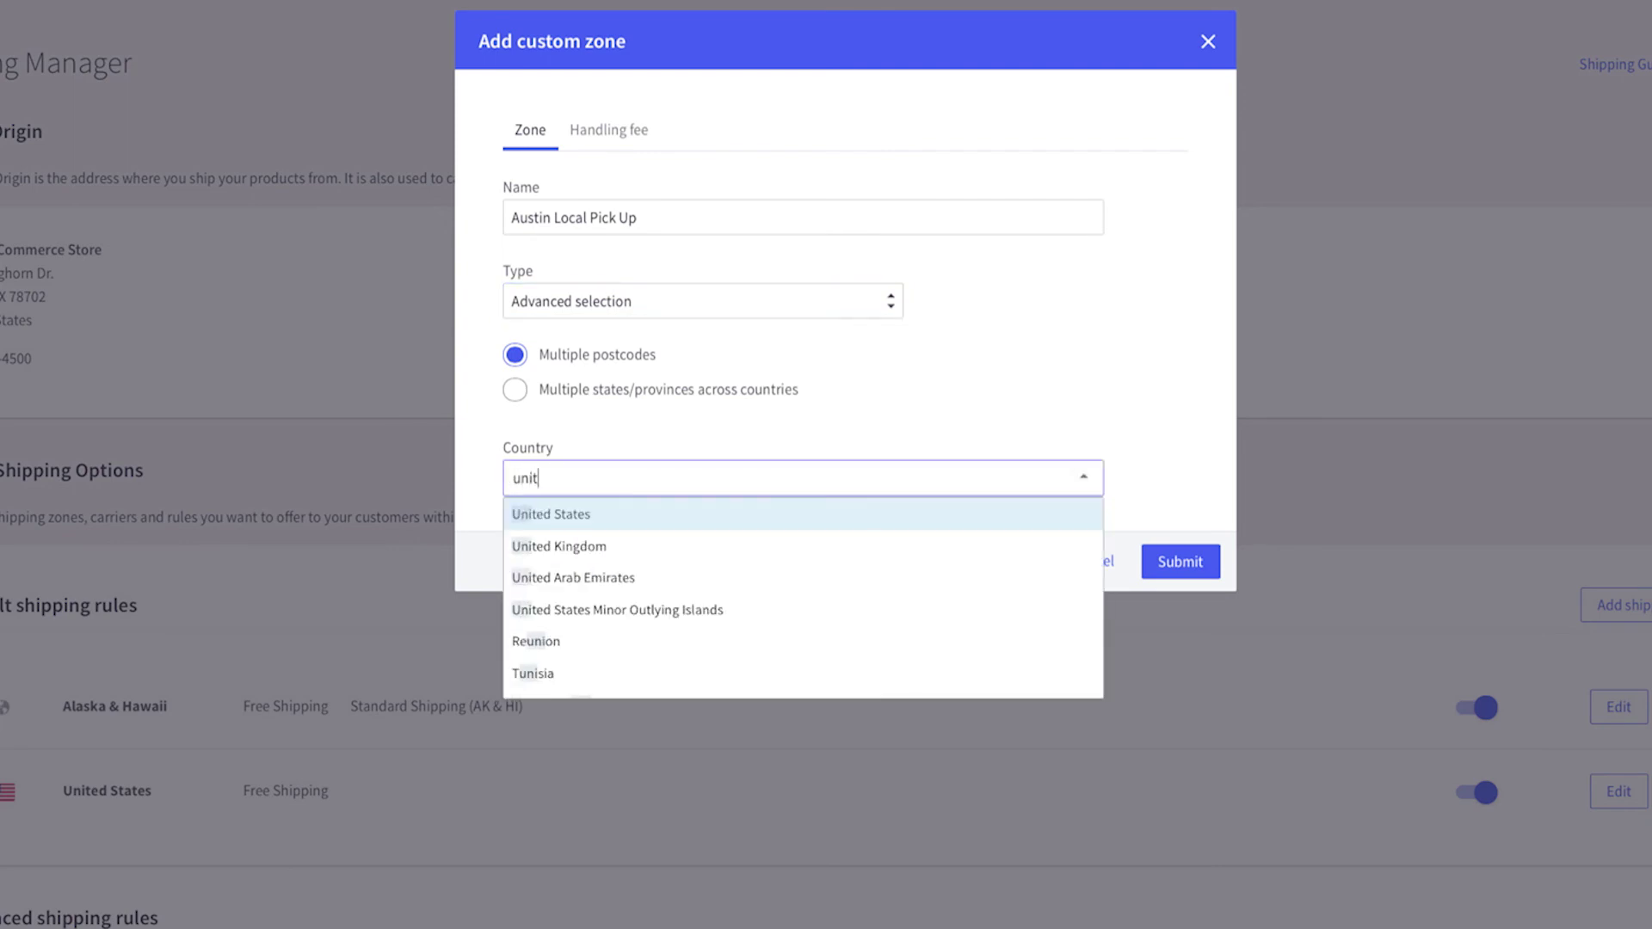
pyautogui.press('Return')
pyautogui.scroll(-3, 797, 472)
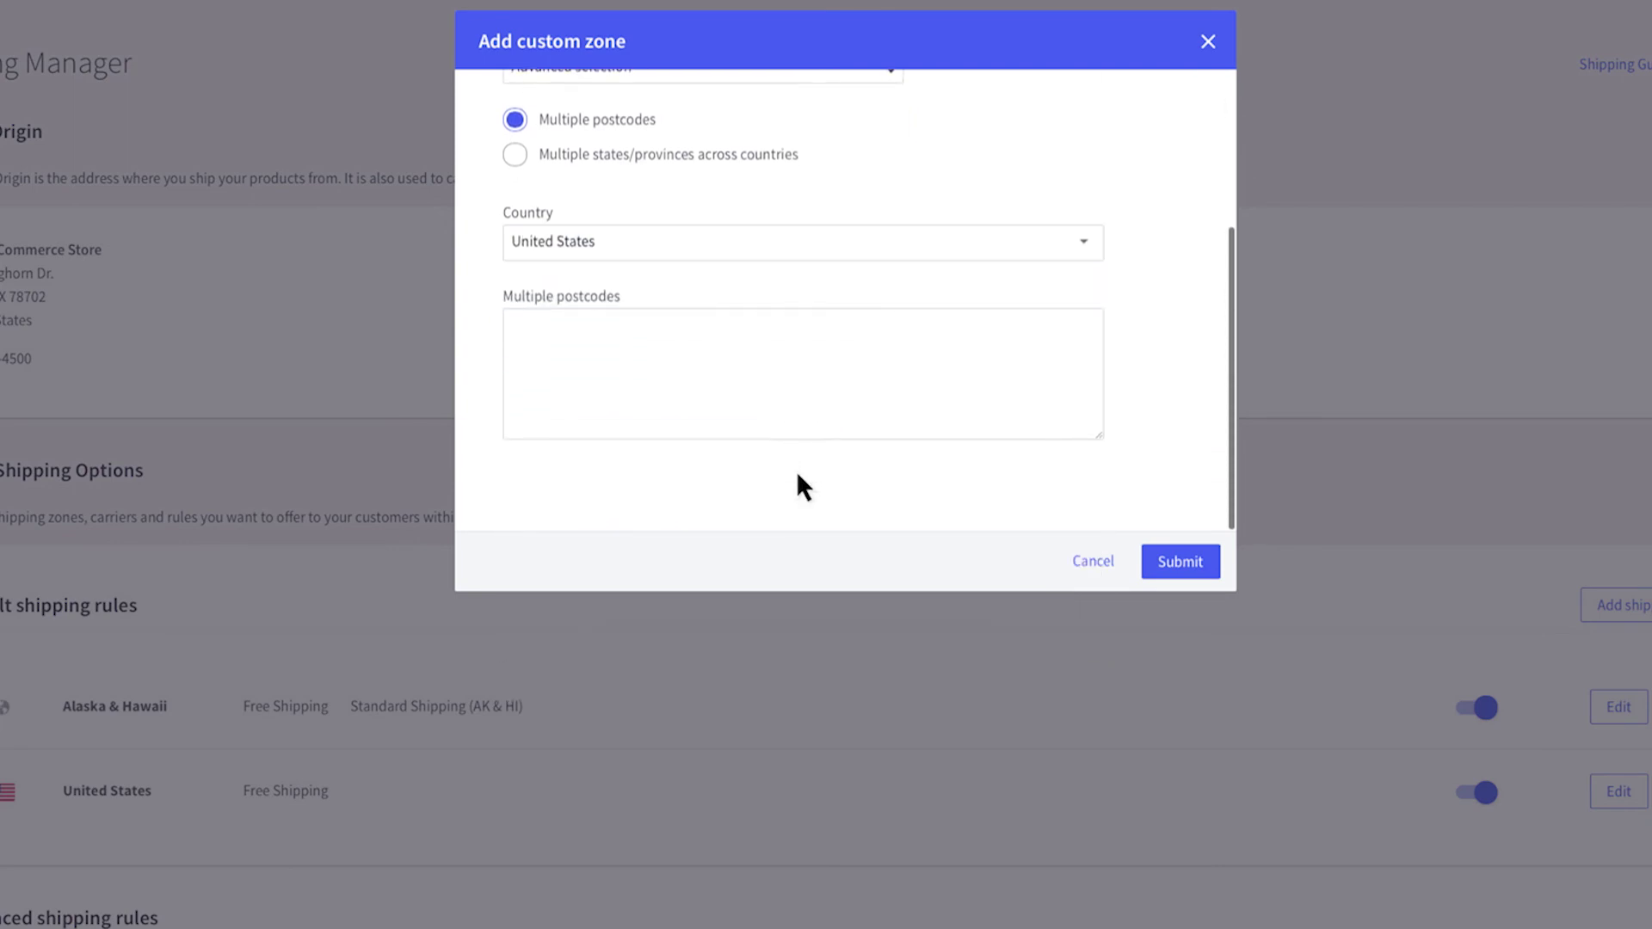
pyautogui.click(796, 395)
pyautogui.write('78')
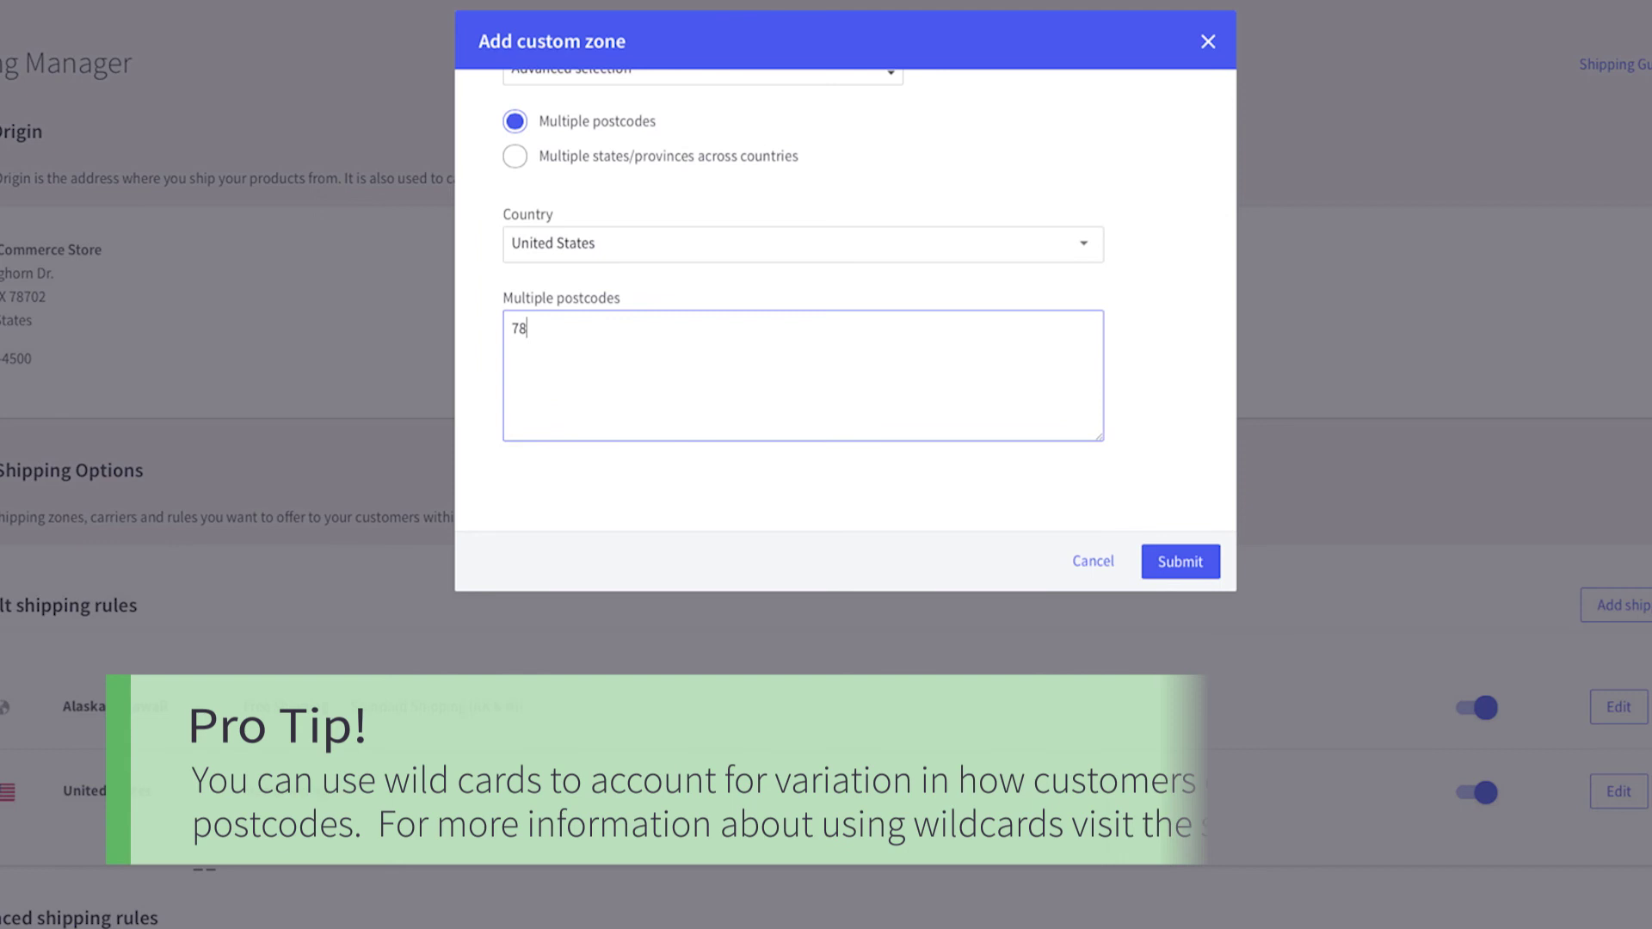
pyautogui.write('620')
pyautogui.press('Return')
pyautogui.write('78')
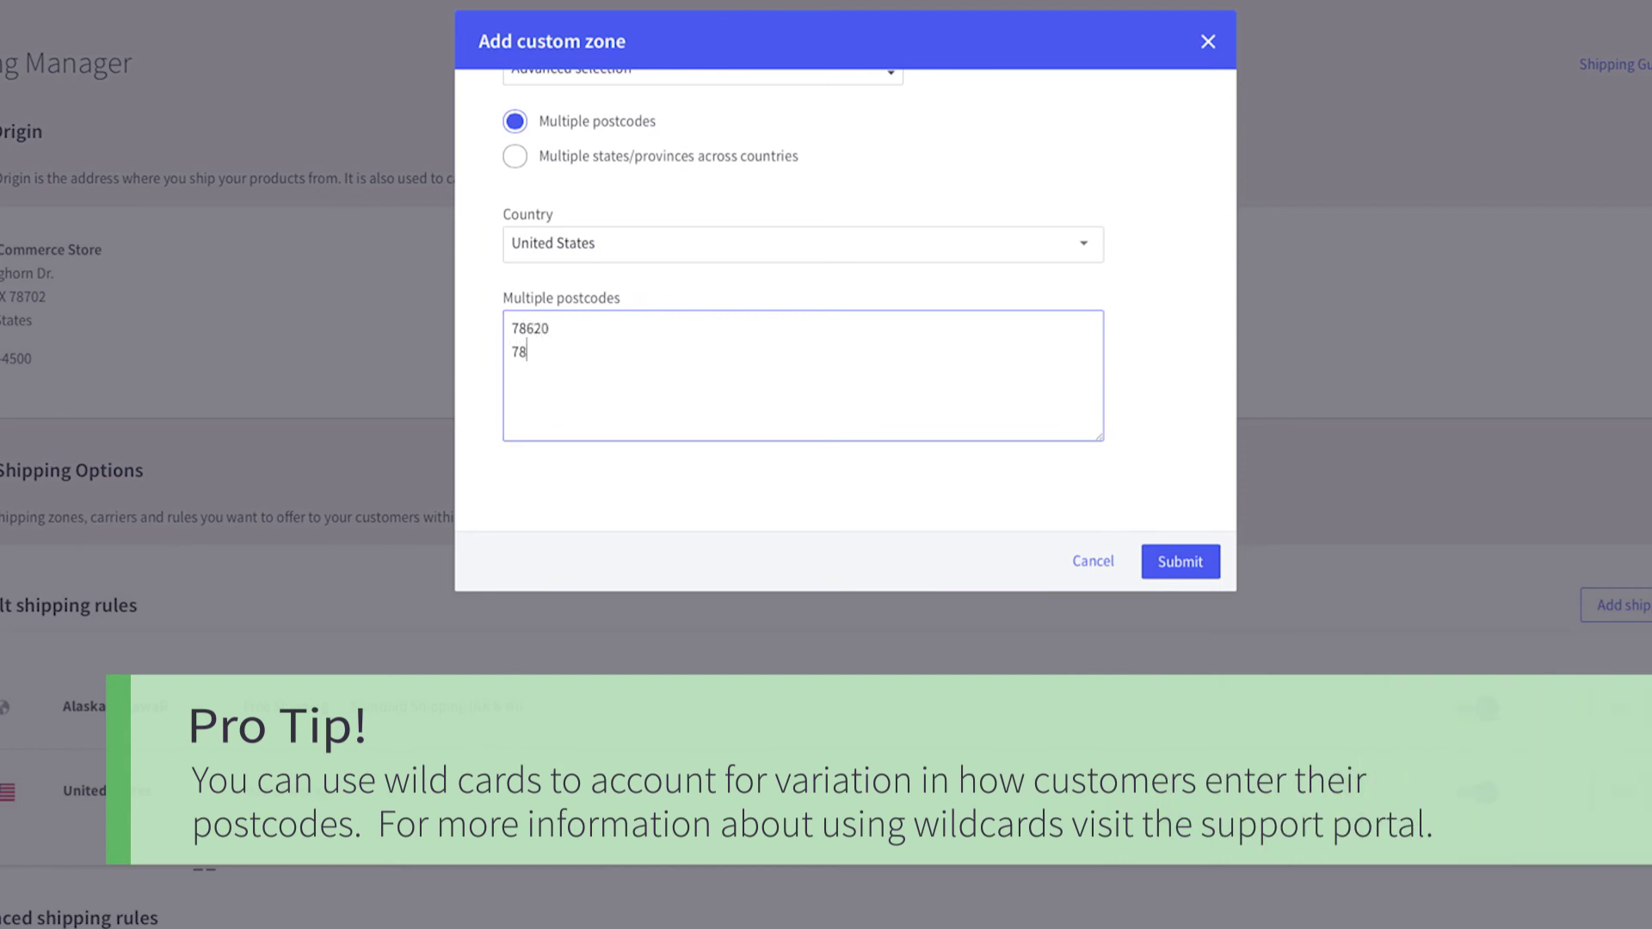
pyautogui.write('7*')
pyautogui.click(1182, 560)
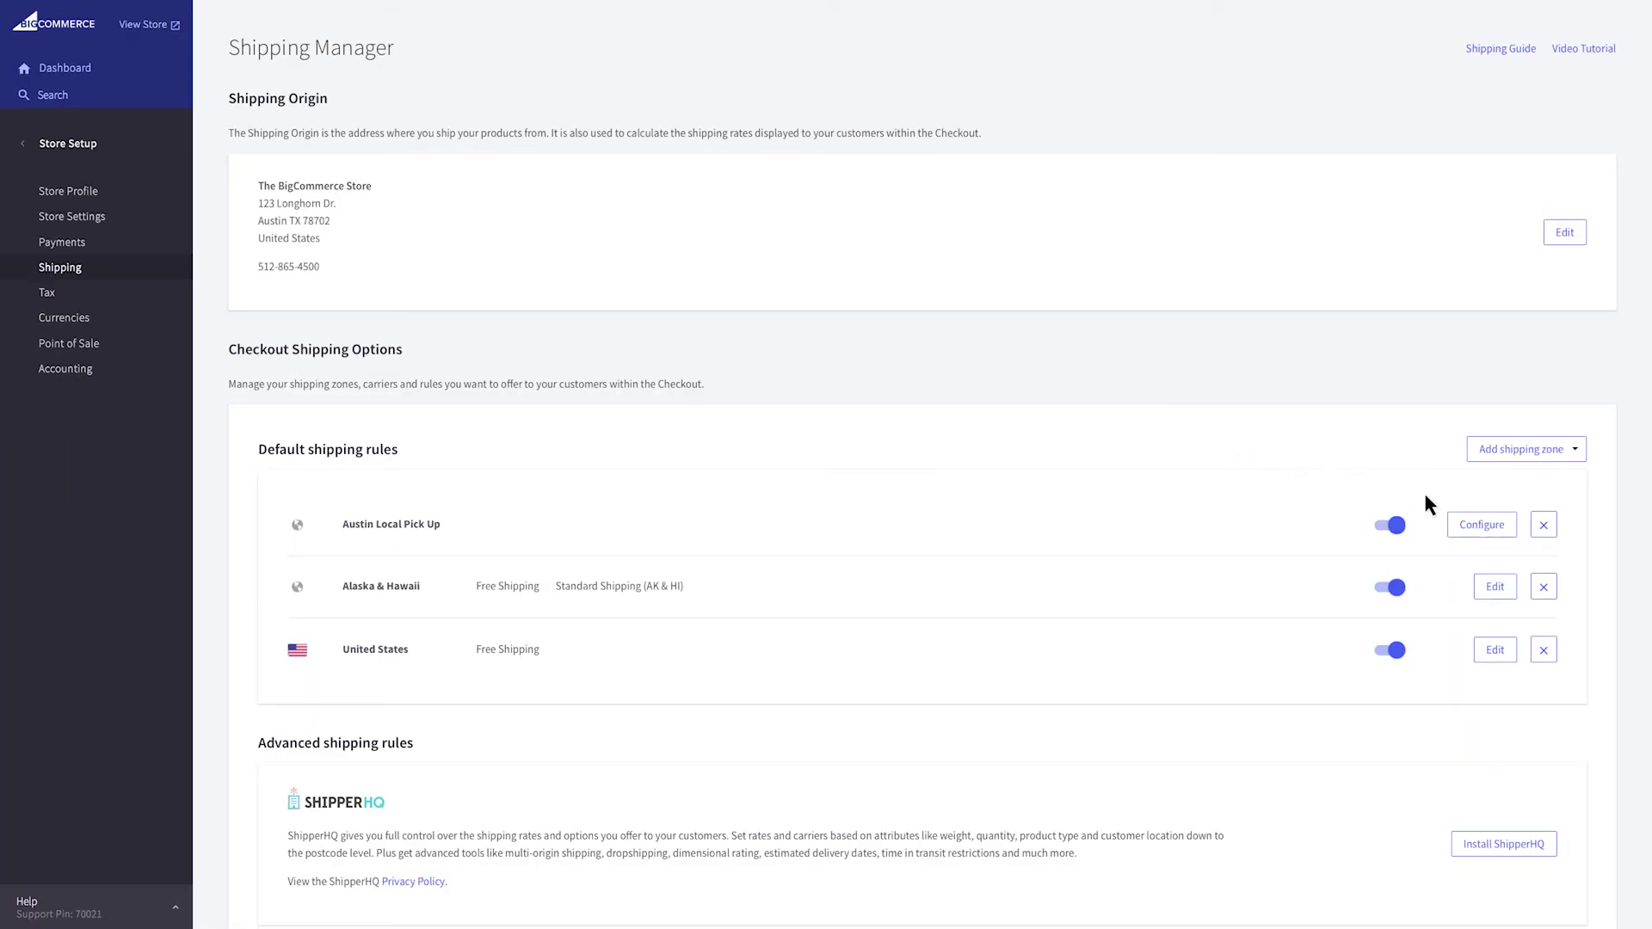
# Enable a $0 flat rate named Local Pick Up for the Austin zone and finish
pyautogui.click(1485, 524)
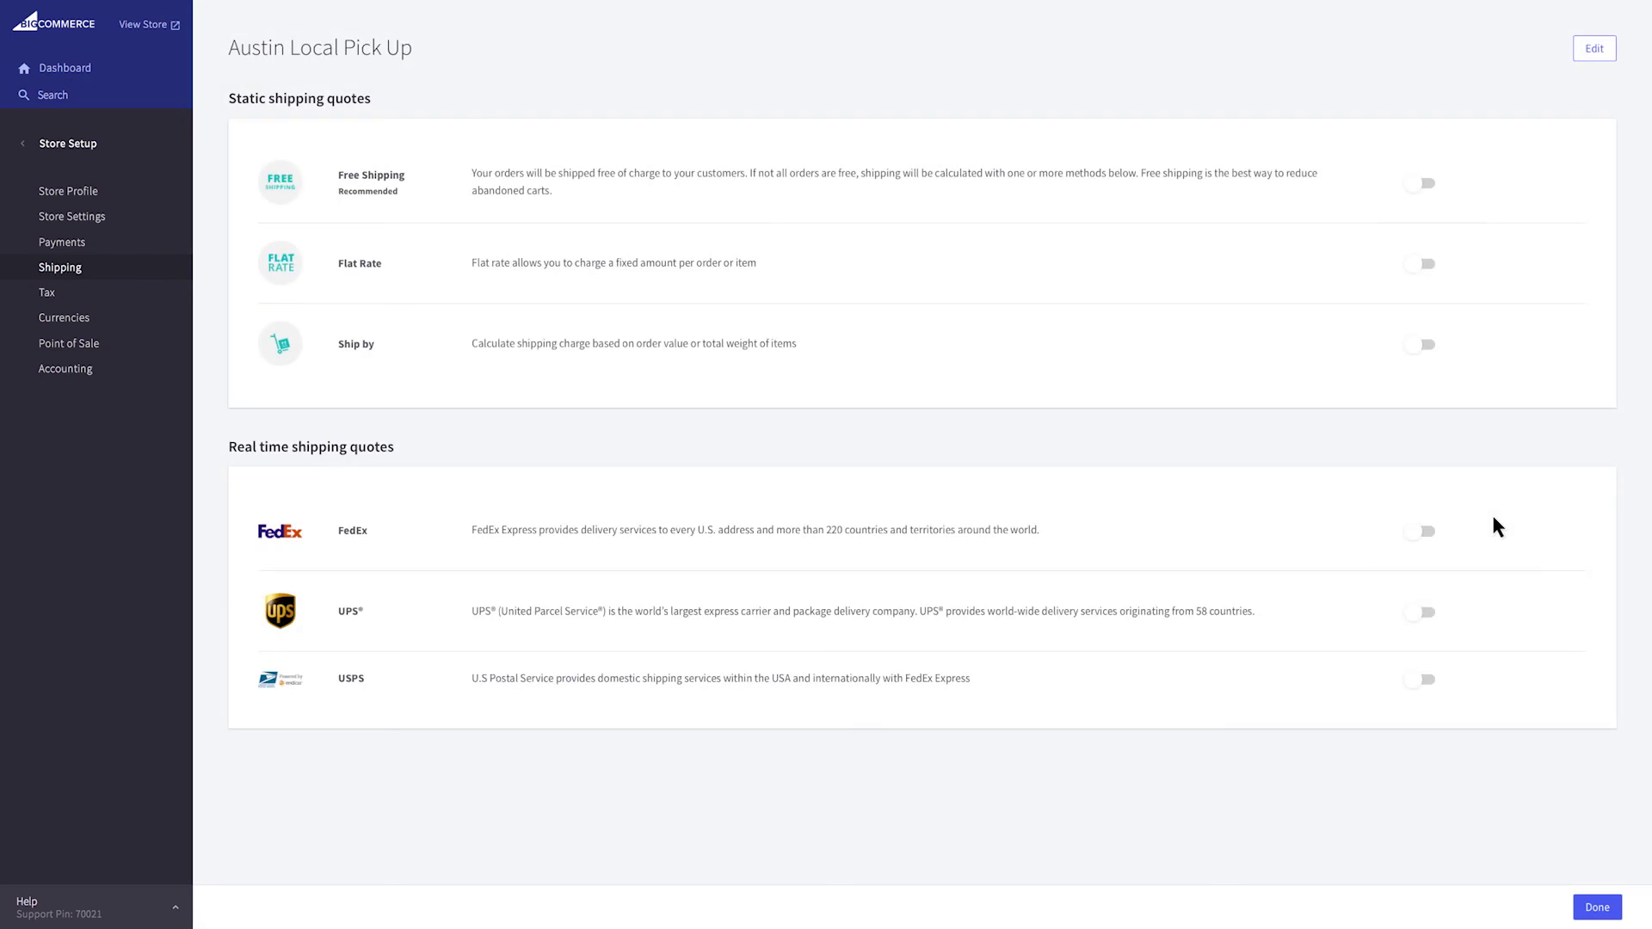
pyautogui.click(1422, 264)
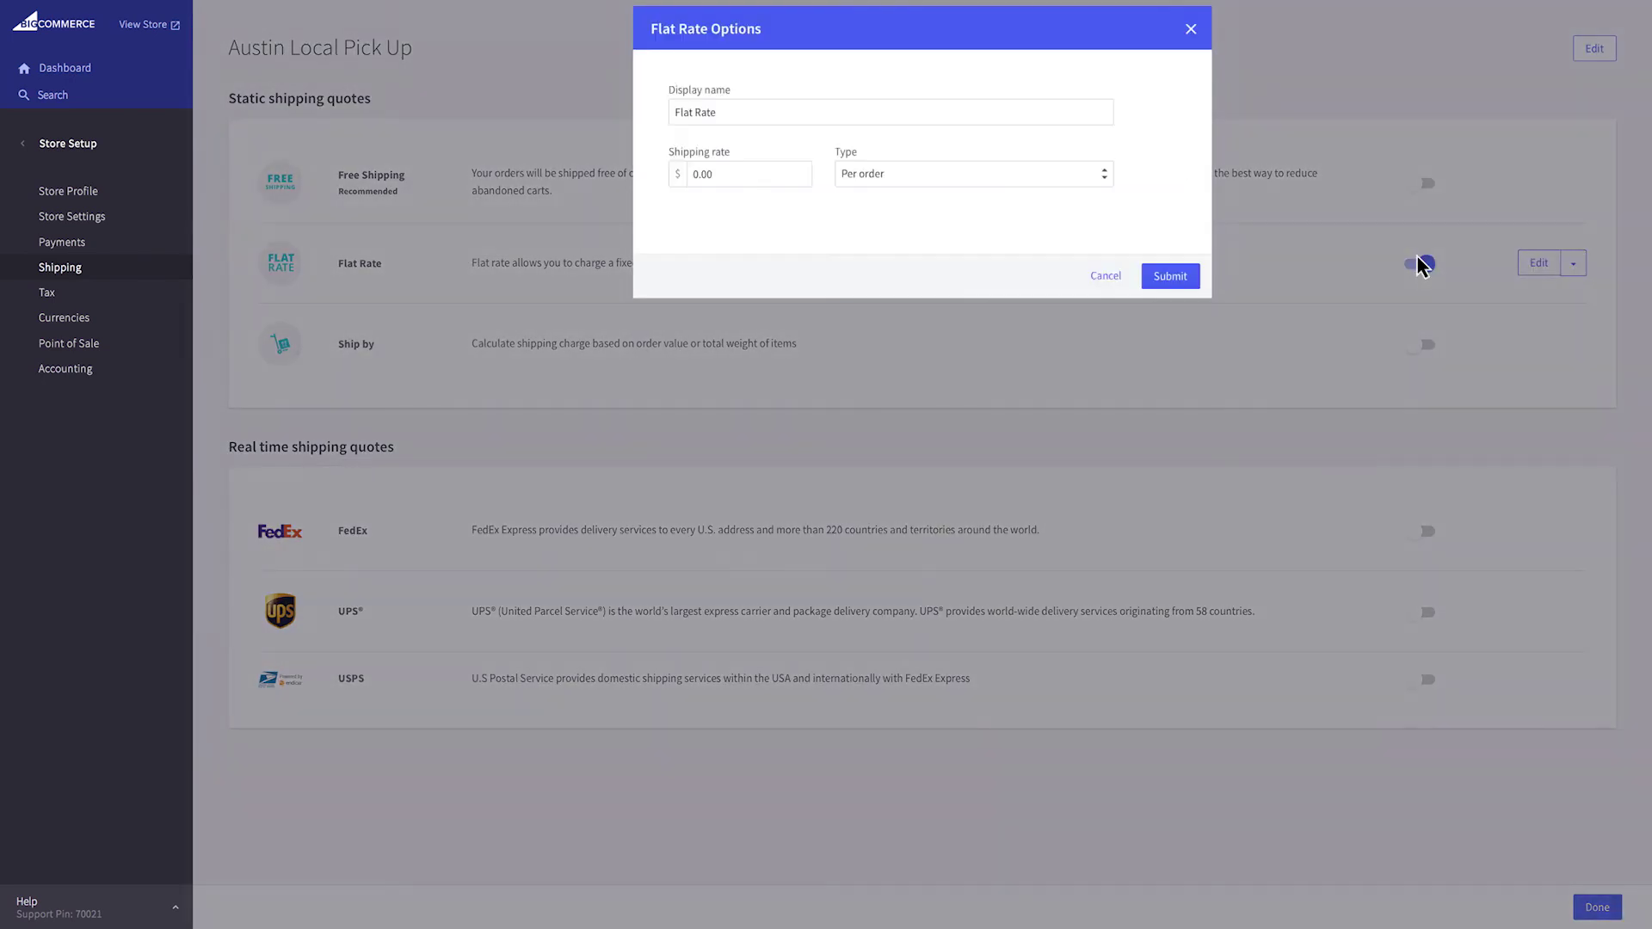
pyautogui.tripleClick(729, 121)
pyautogui.write('Local Pi')
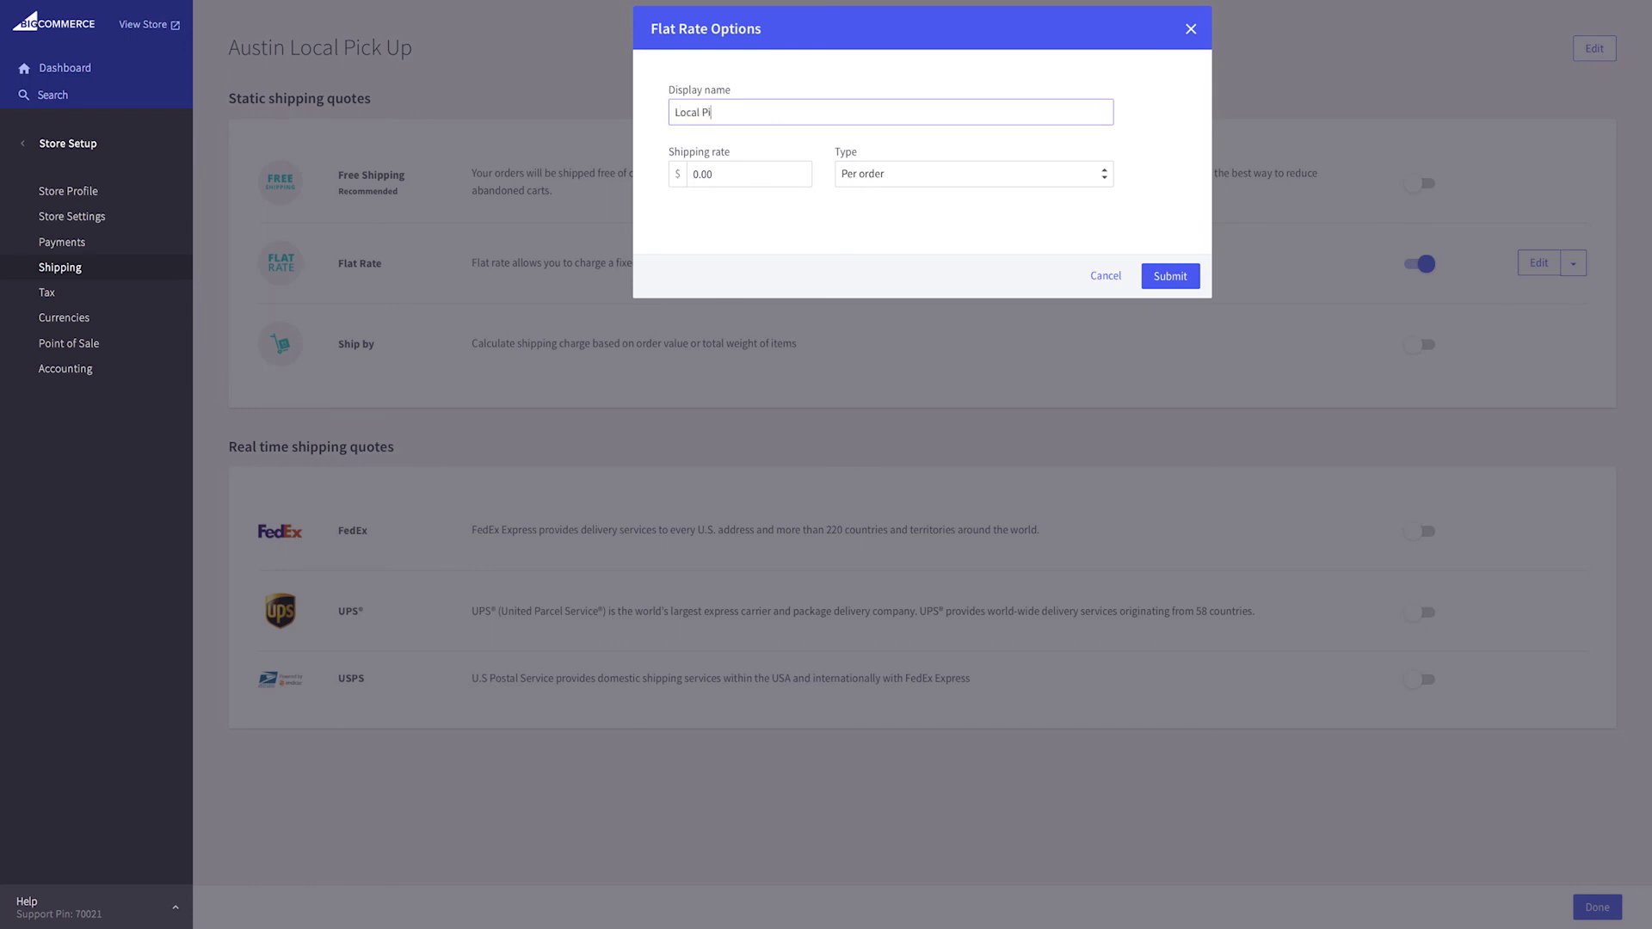
pyautogui.write('ck Up')
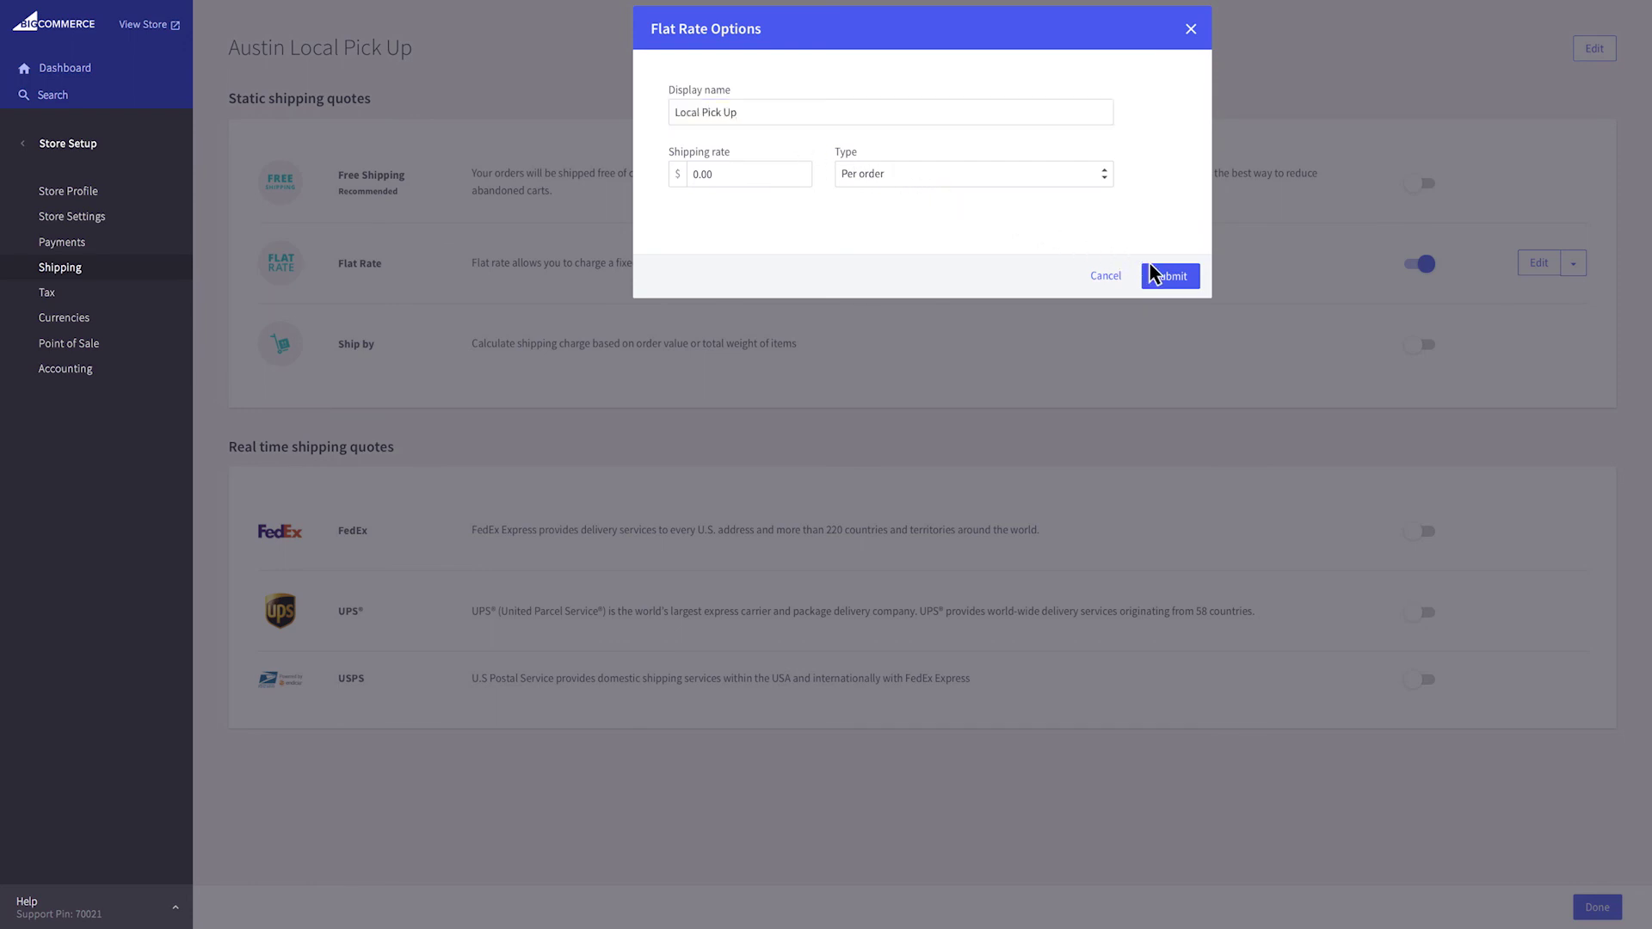
pyautogui.click(1172, 279)
pyautogui.click(1168, 276)
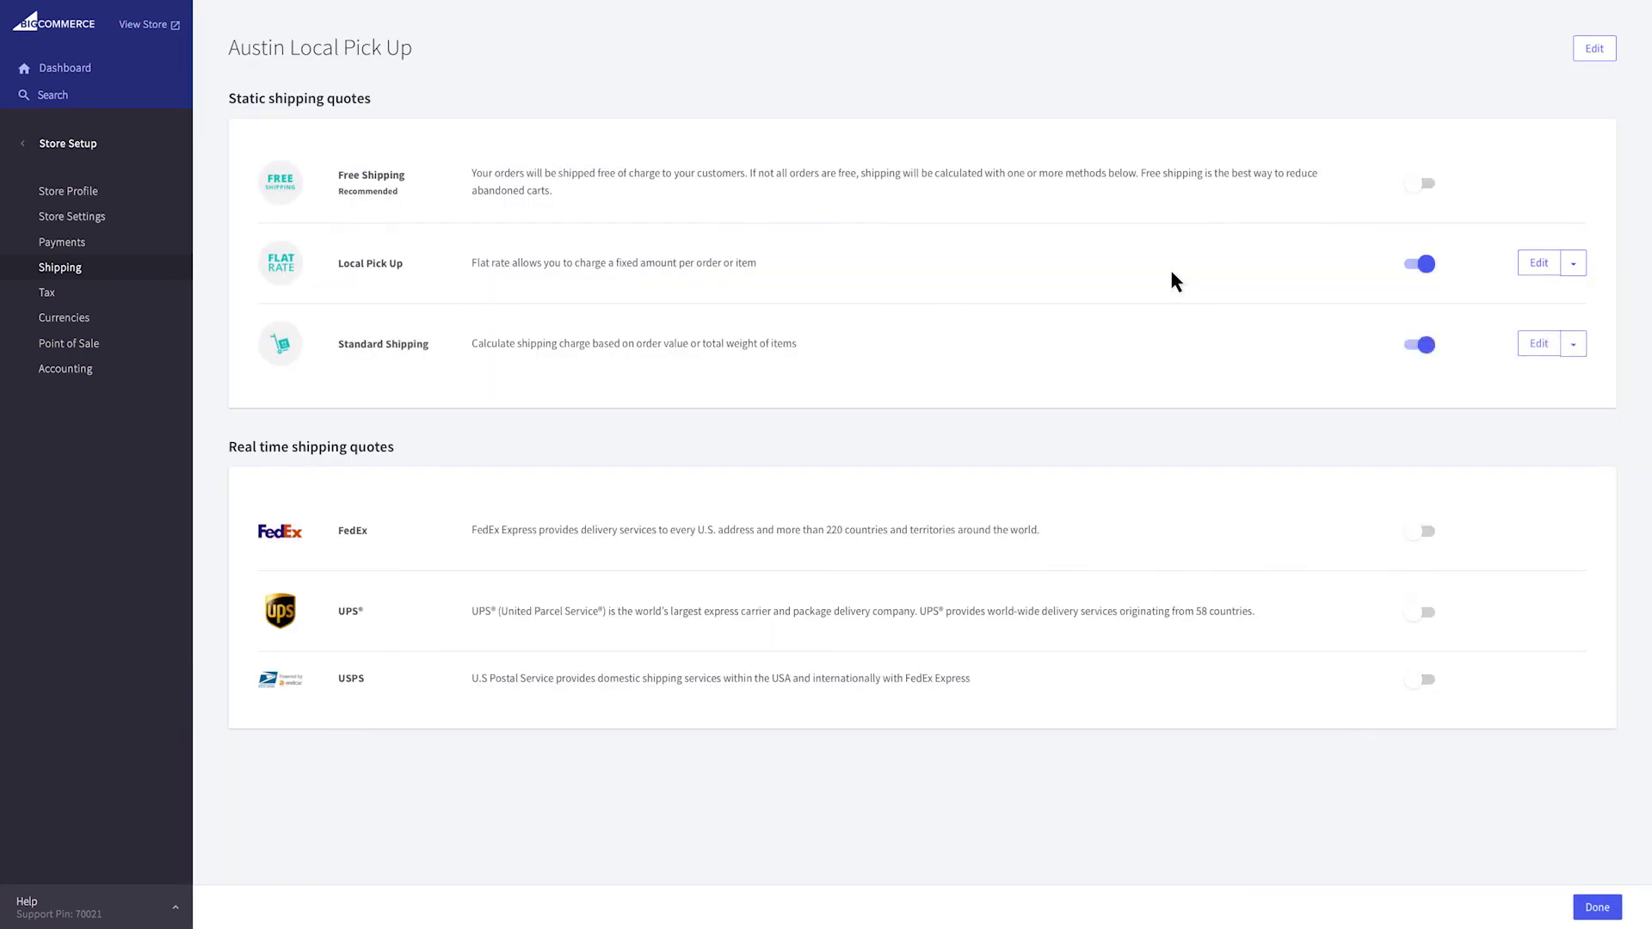
pyautogui.click(1599, 907)
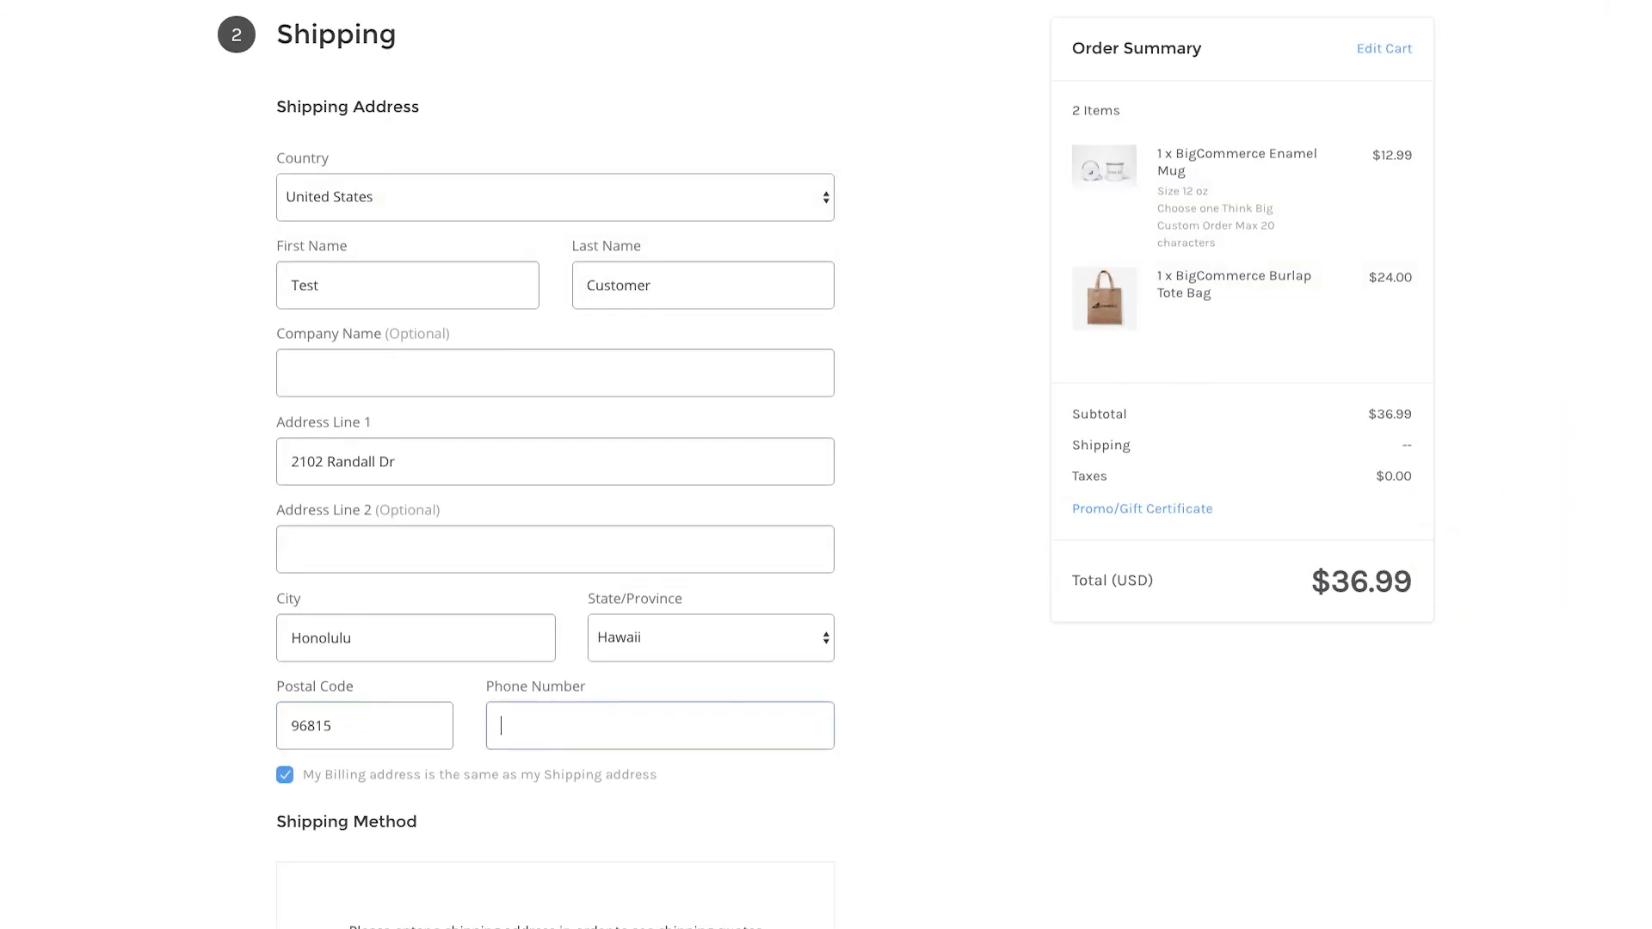
pyautogui.write('123-45')
pyautogui.write('6-7890')
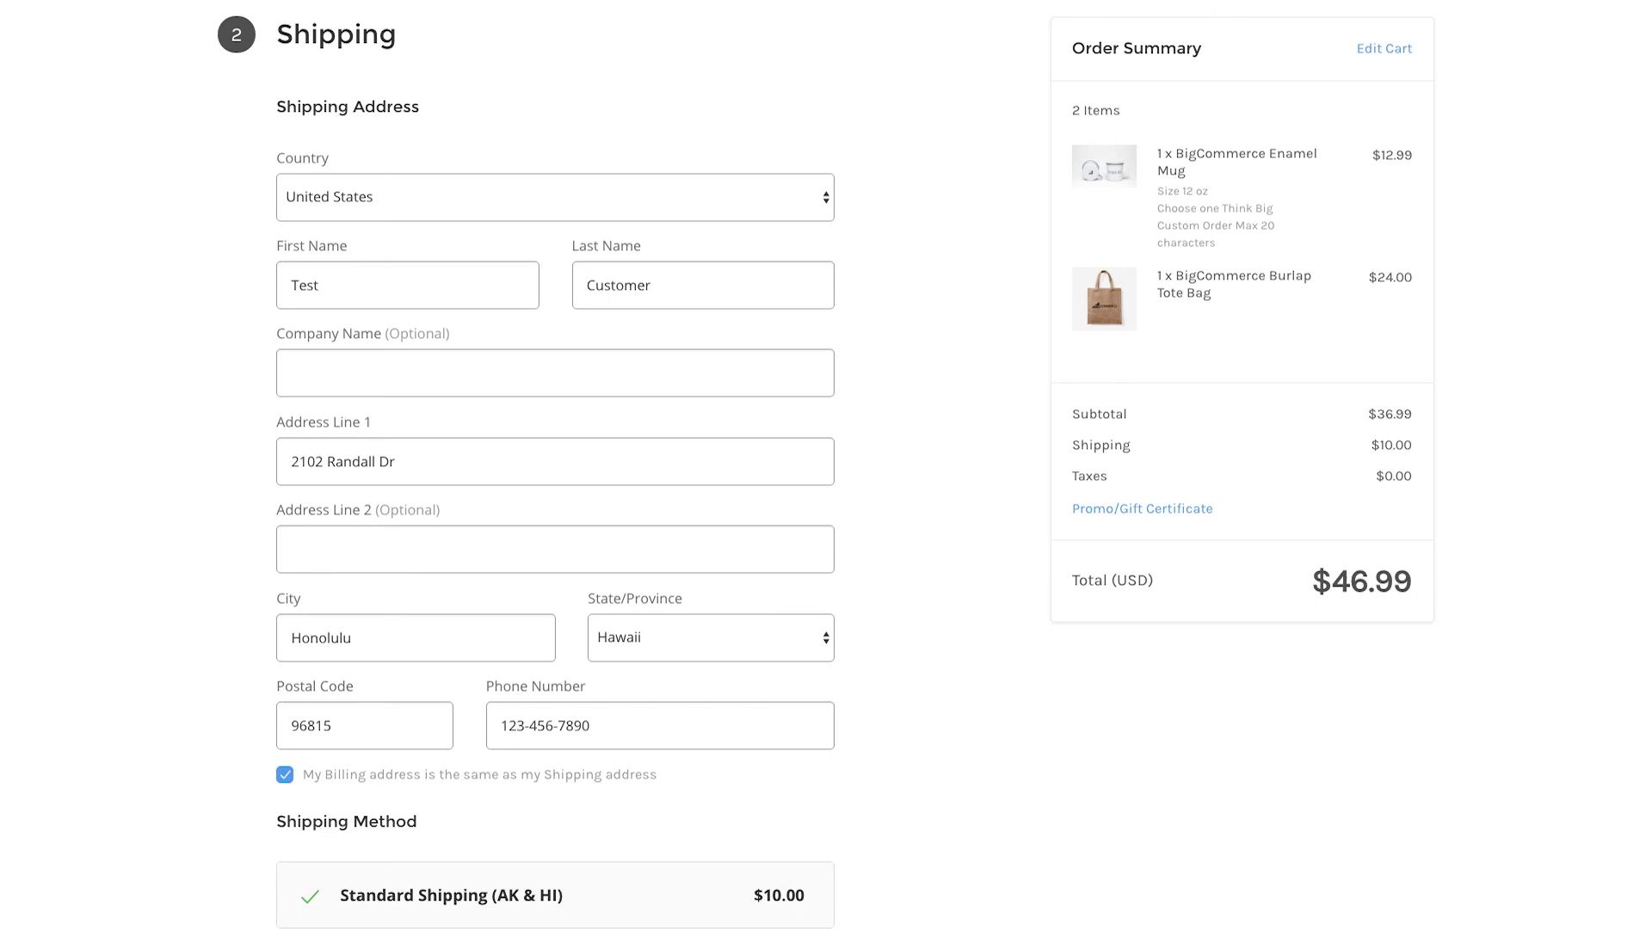
pyautogui.scroll(-3, 1100, 278)
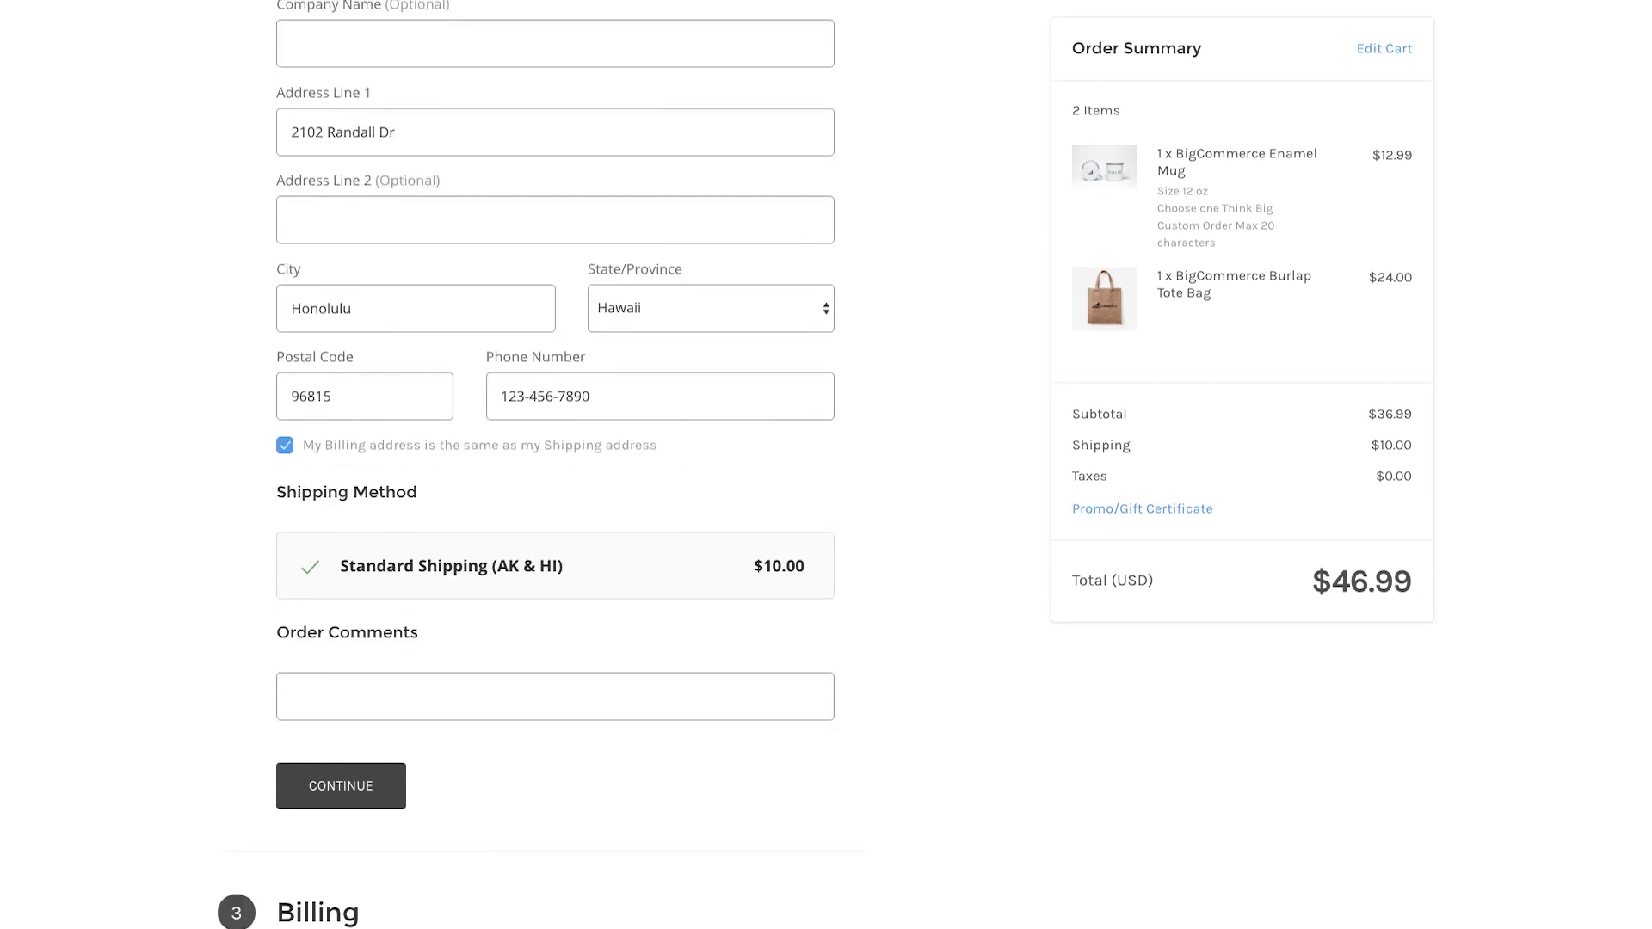